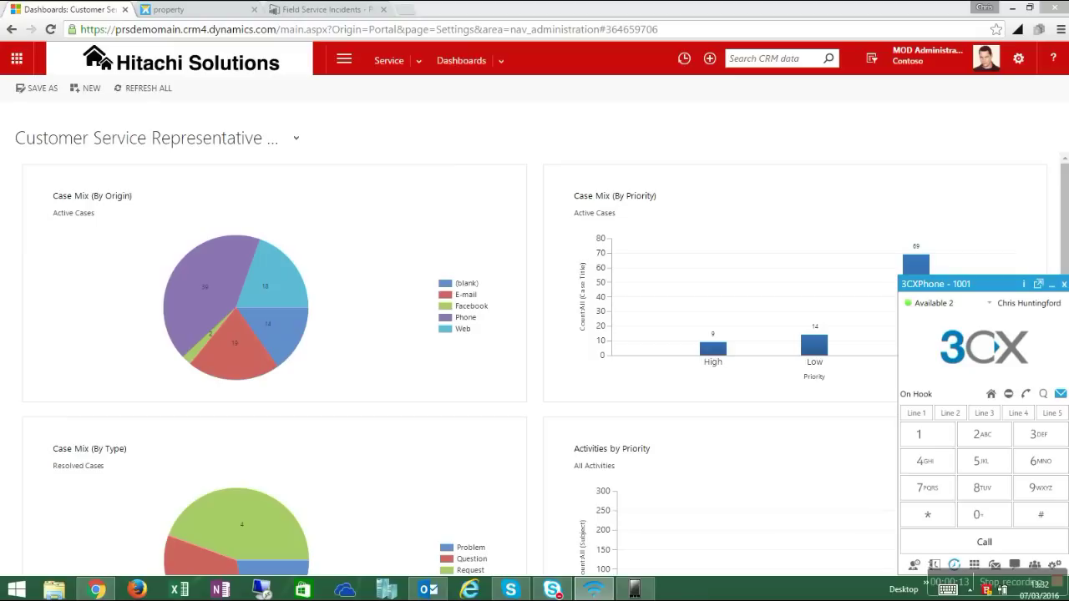
Decline the incoming call in the 3CX softphone and return to the caller's contact record.
left_click(634, 590)
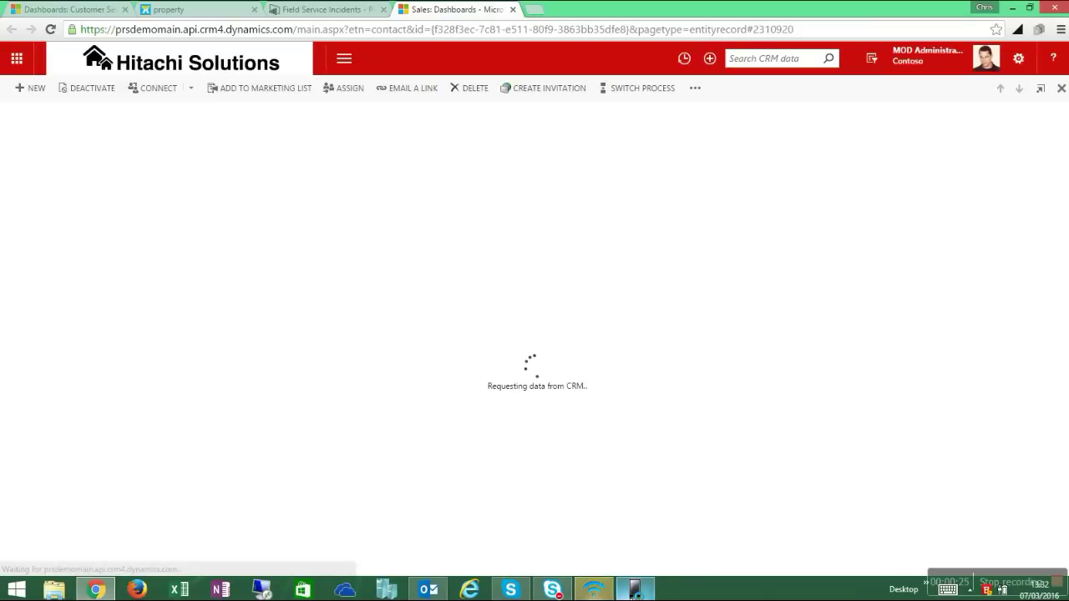
left_click(635, 590)
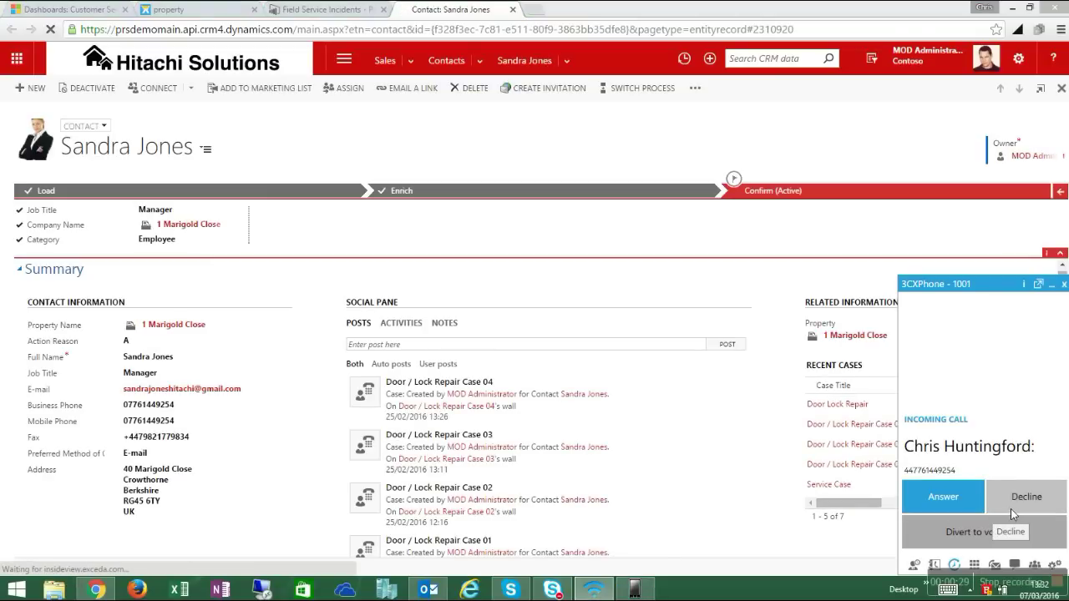
left_click(1009, 510)
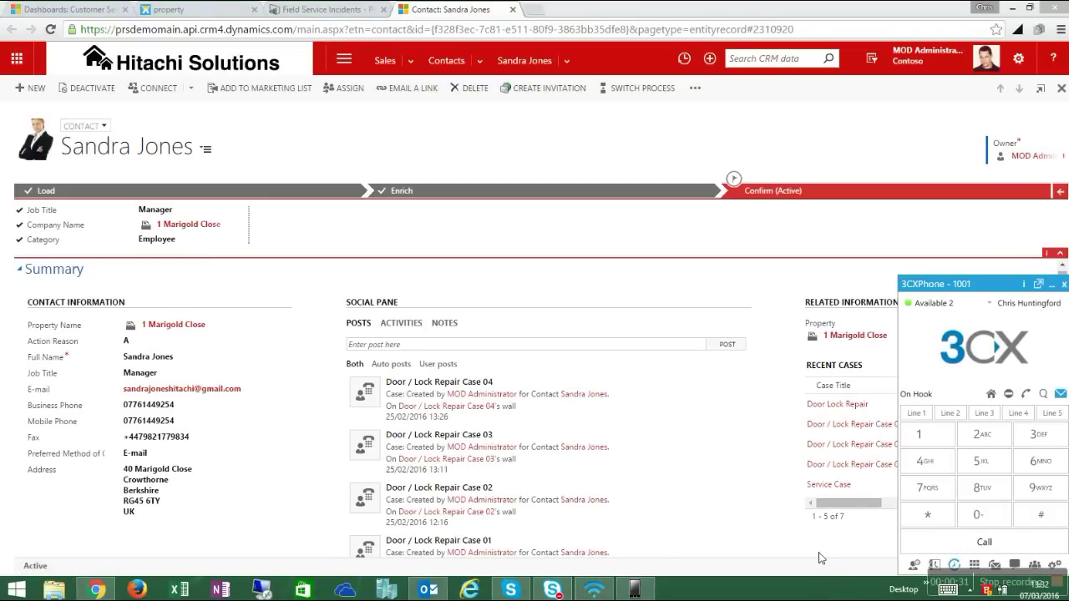
left_click(822, 556)
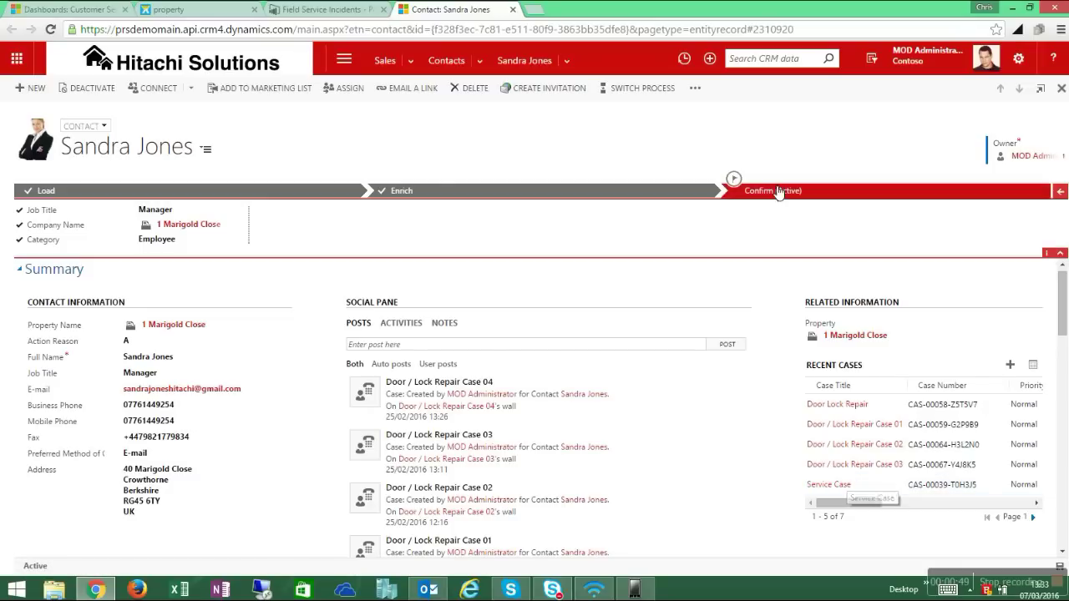
Start the Responsive Repair Dialog on the caller's contact record and proceed past the identity verification page.
left_click(694, 86)
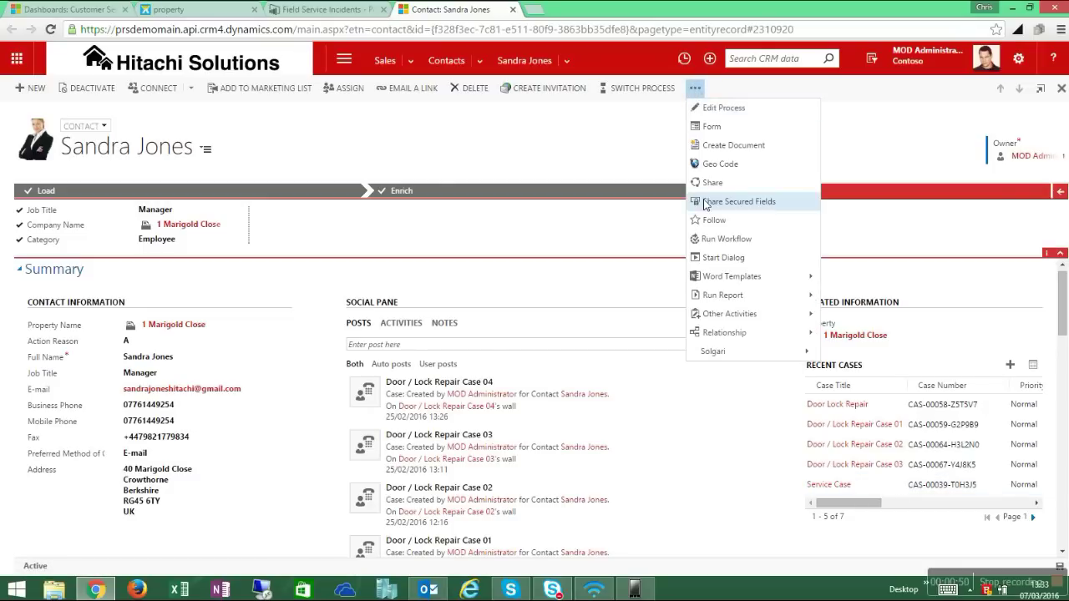
left_click(733, 253)
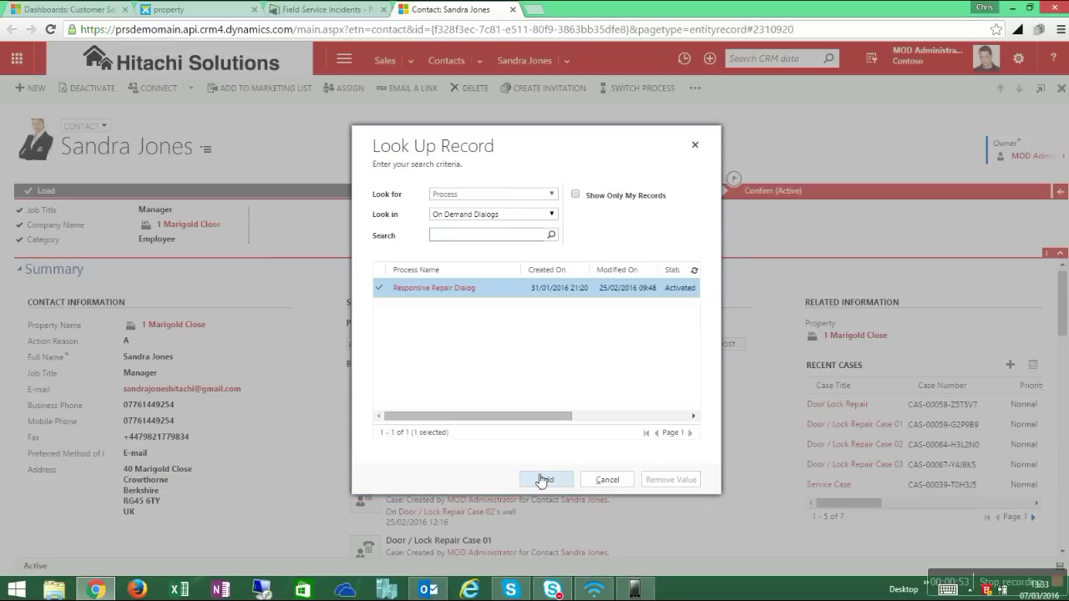
left_click(545, 479)
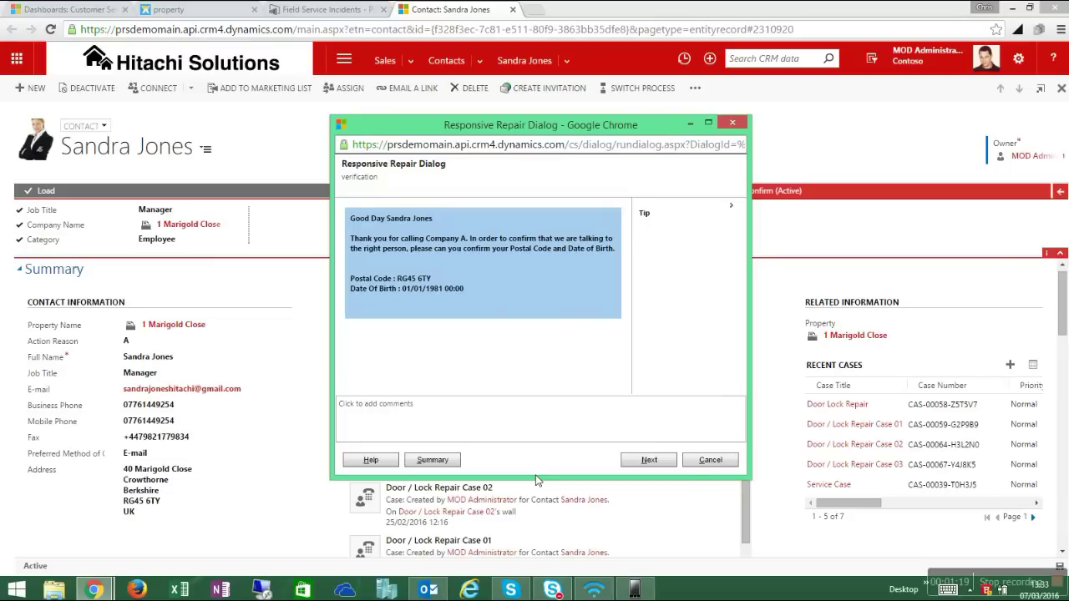
left_click(636, 465)
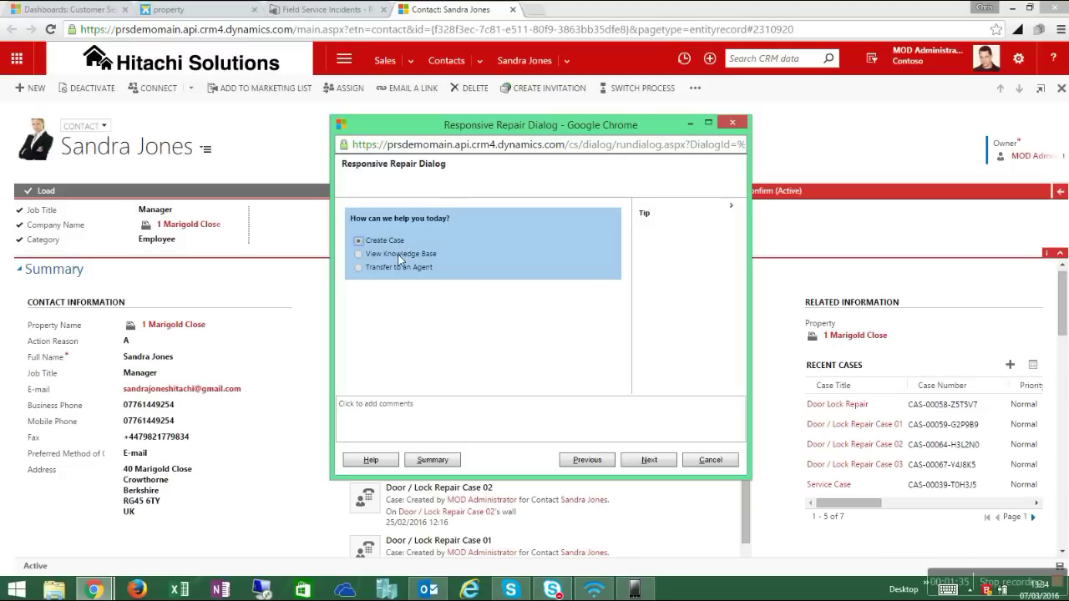
View the knowledge base article in the repair dialog and go back to the help options.
left_click(398, 255)
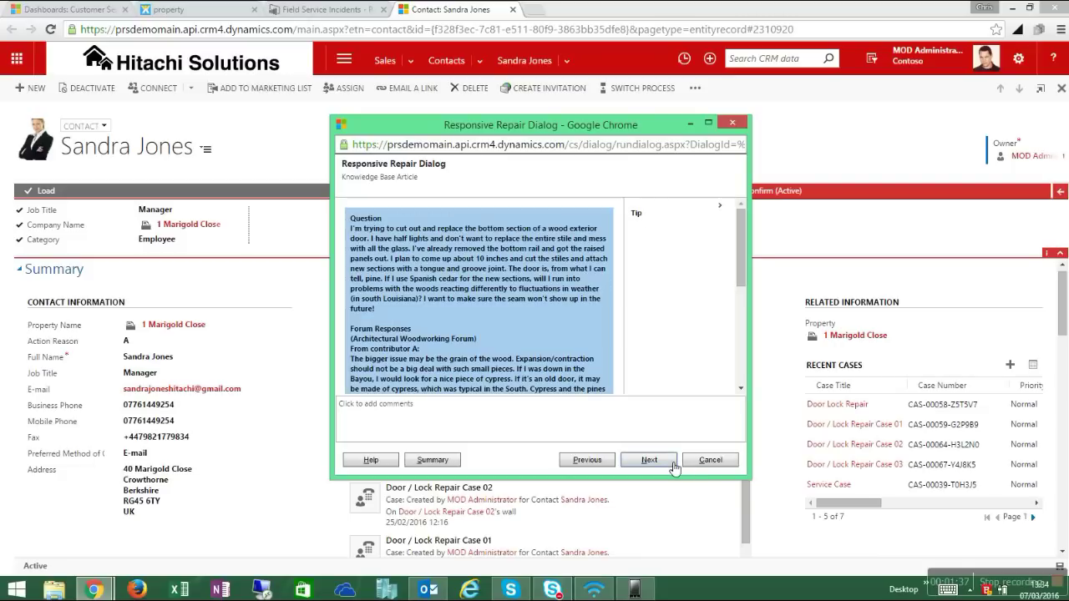
left_click_drag(742, 255, 747, 216)
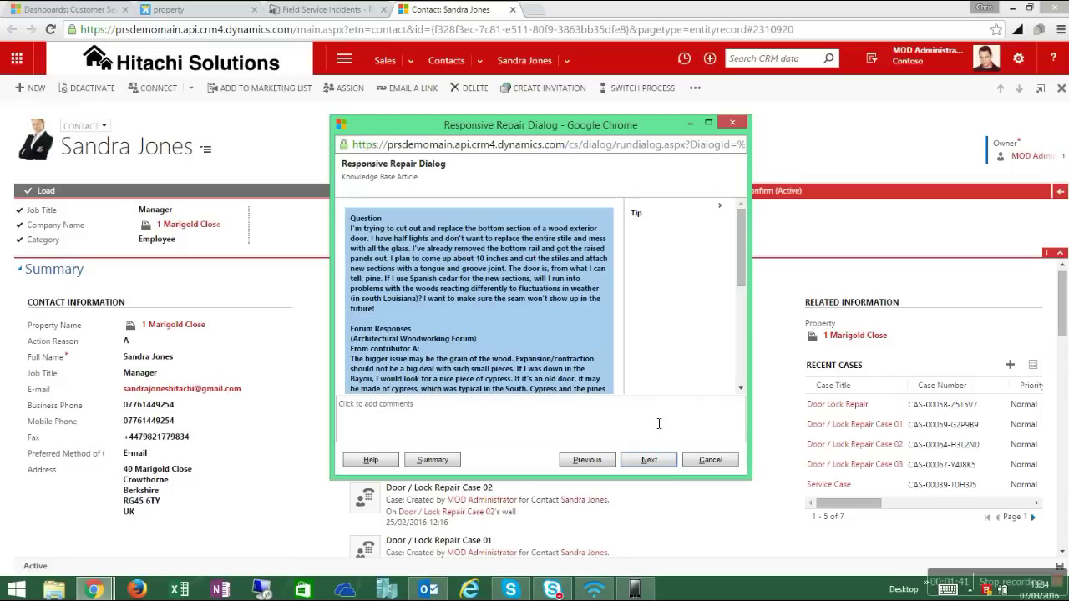
left_click(605, 462)
Choose Create Case and set the problem to Door / Lock Inspection & Repairs.
left_click(397, 241)
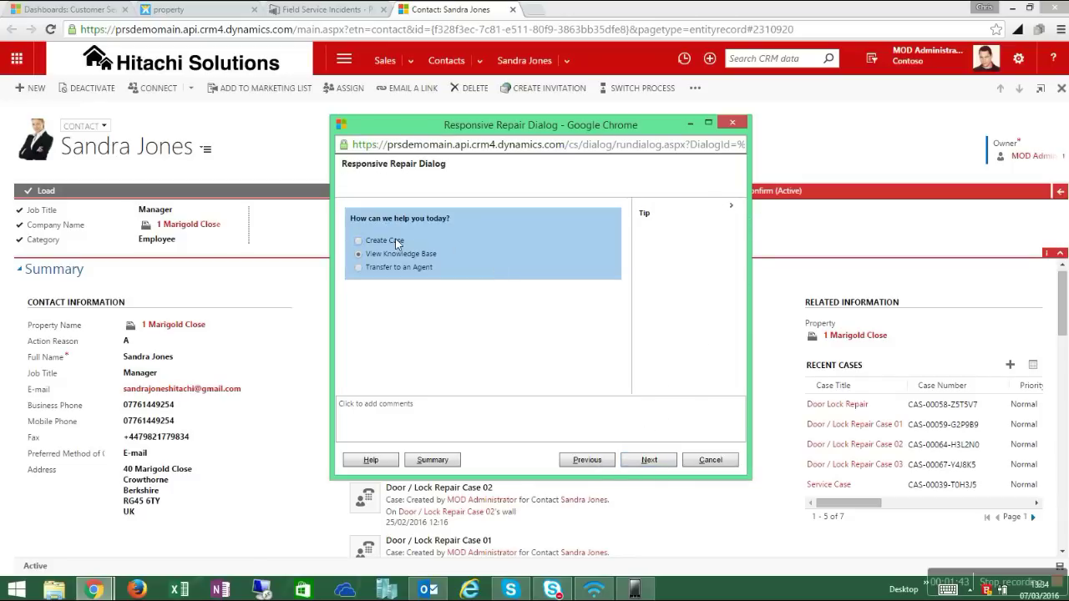
left_click(650, 461)
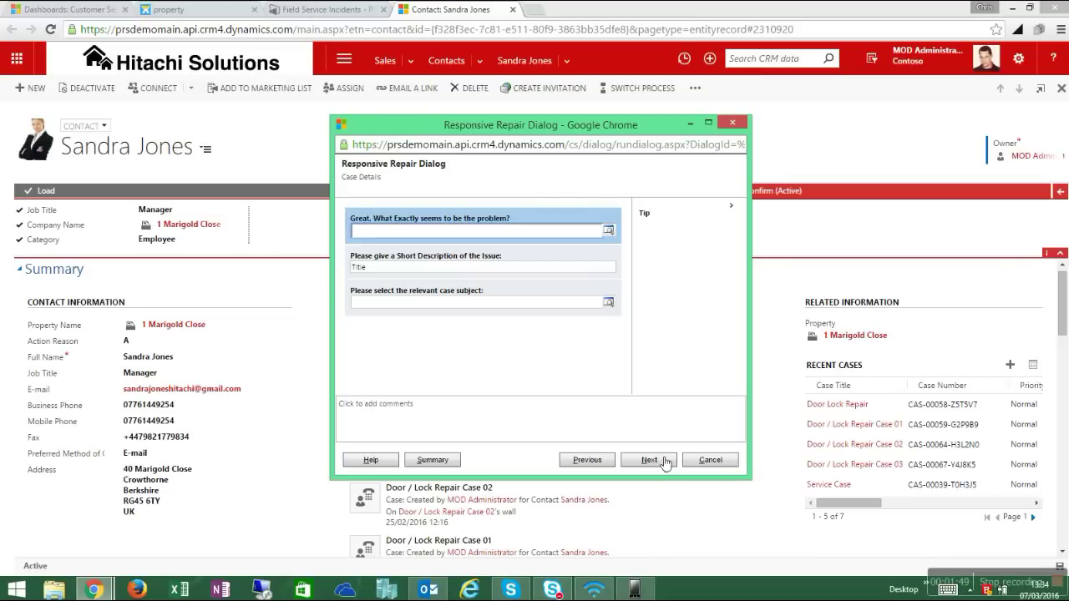
left_click(589, 237)
type("door")
left_click(609, 231)
left_click(573, 256)
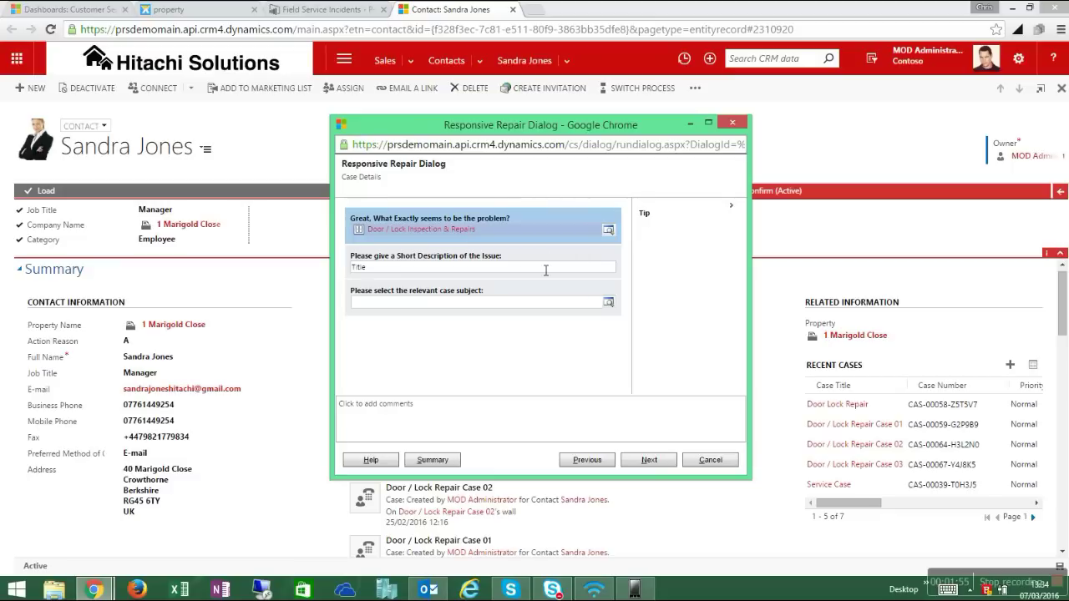
Describe the issue as "Door Lock Broken - ASB" and submit the case with the subject Door / Lock Repair under Repairs.
left_click(546, 269)
type("Door ")
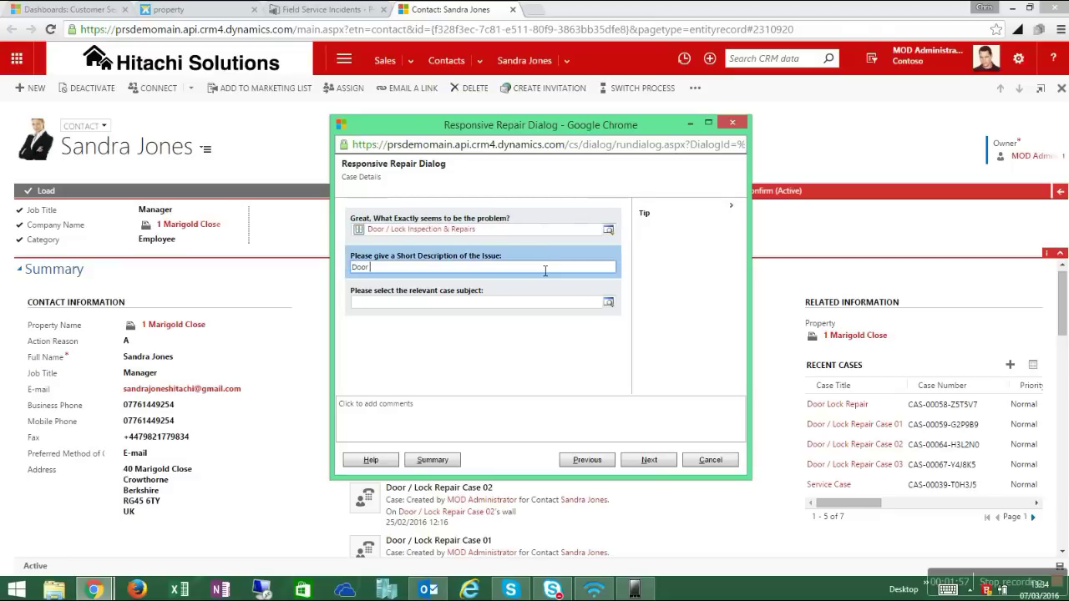
type("Lock Broken - ASB")
left_click(608, 301)
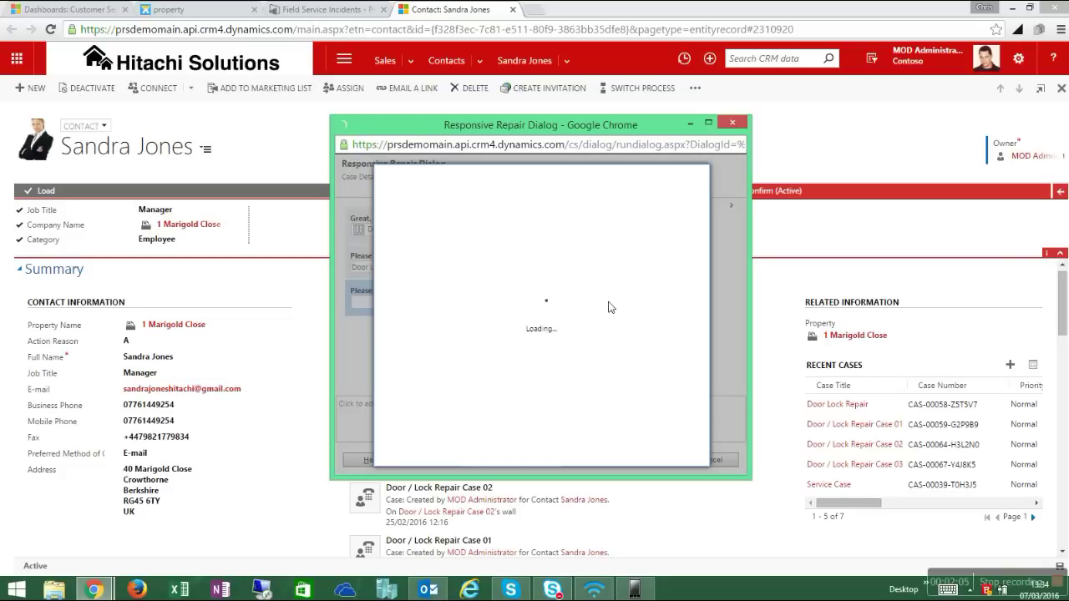
double_click(426, 327)
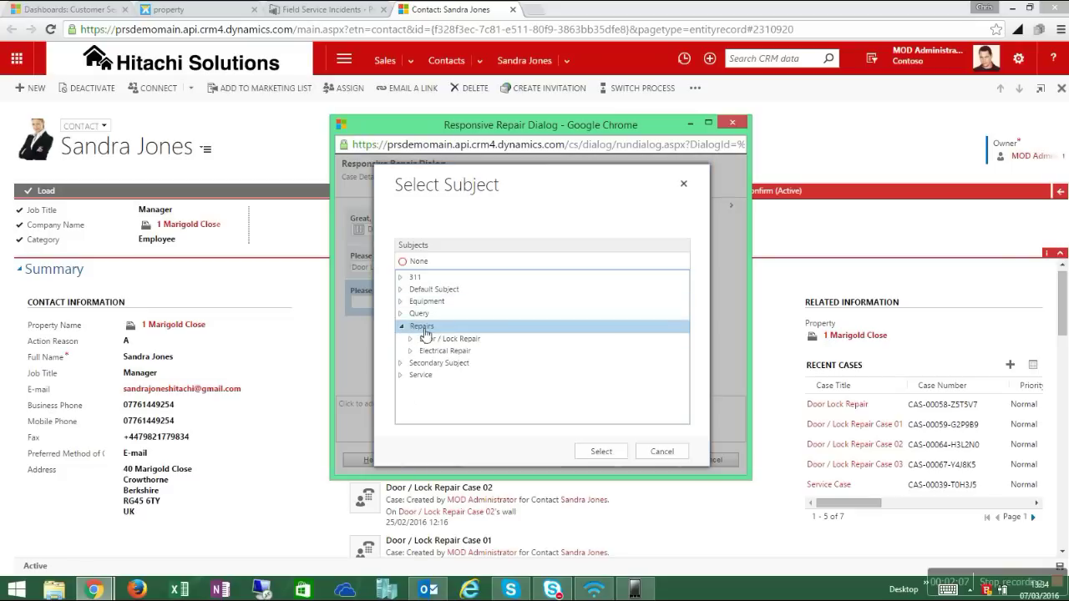
left_click(435, 339)
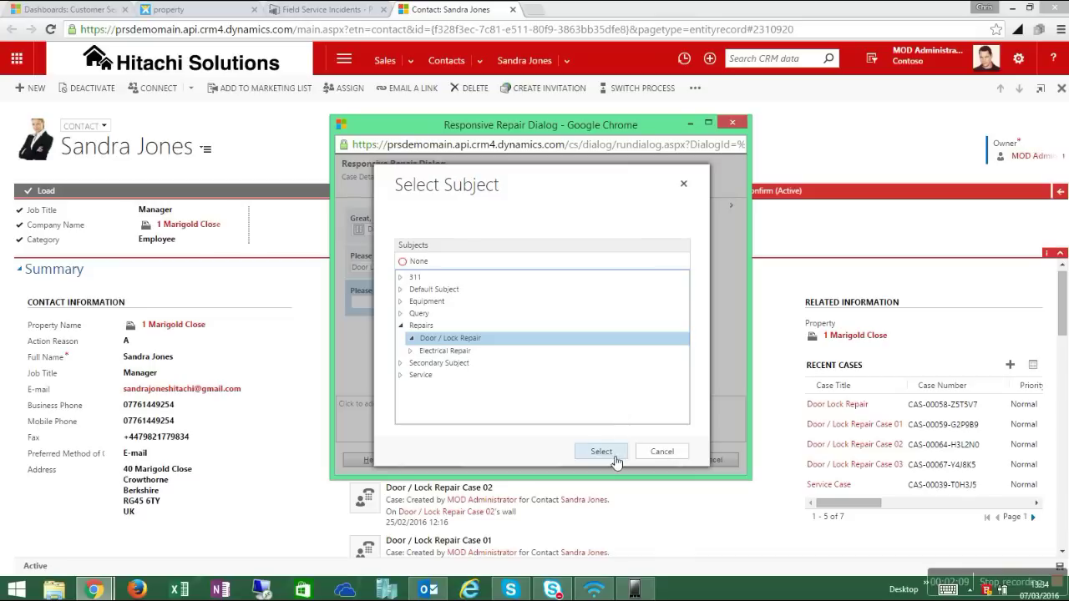
left_click(604, 452)
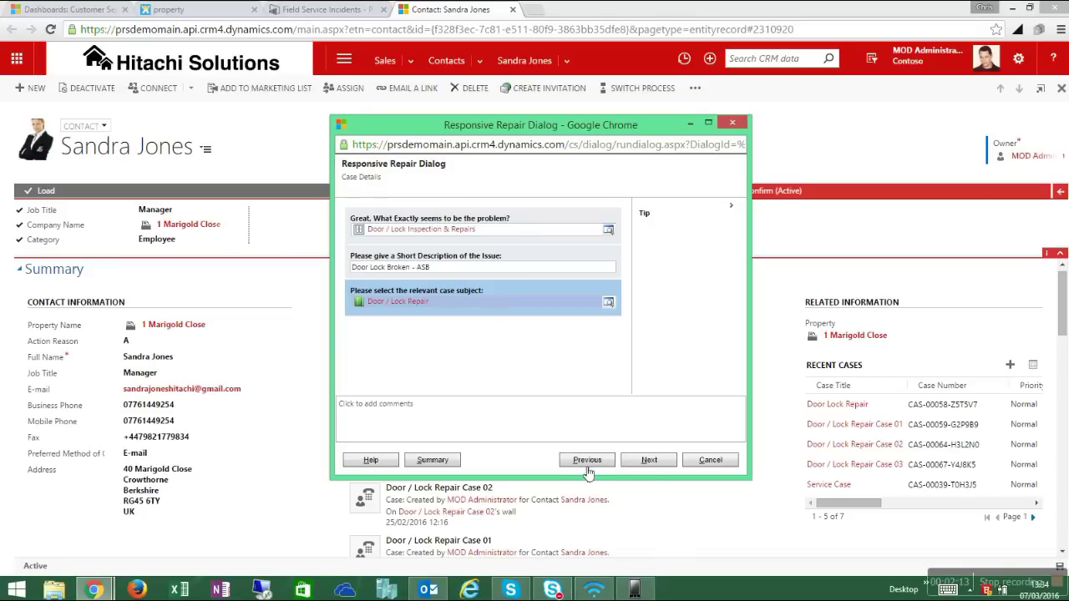
left_click(651, 462)
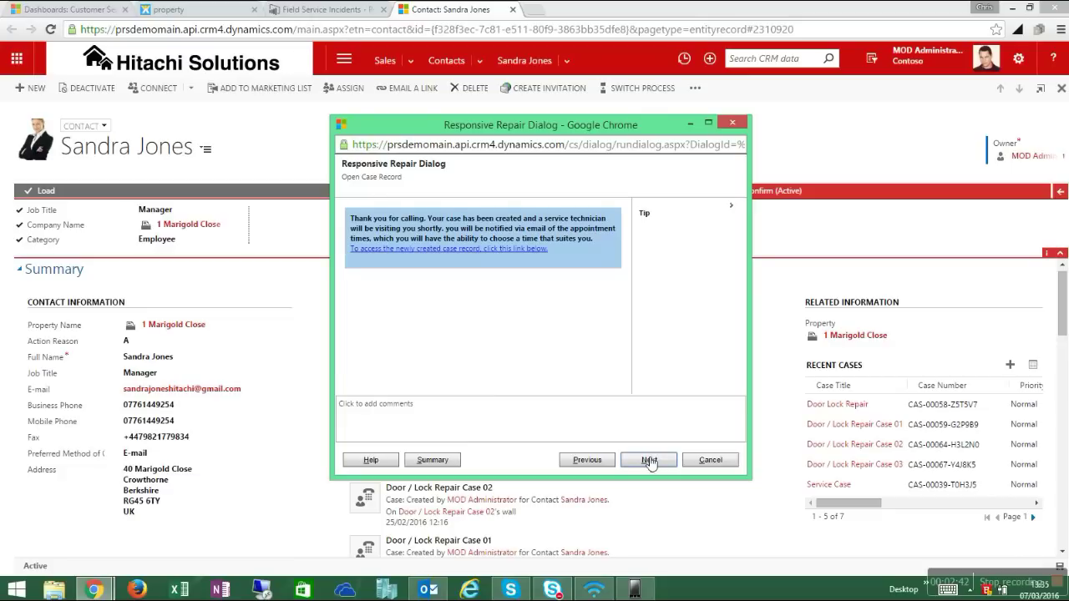
Open the newly created case record, then generate a work order from it and save the work order.
left_click(535, 252)
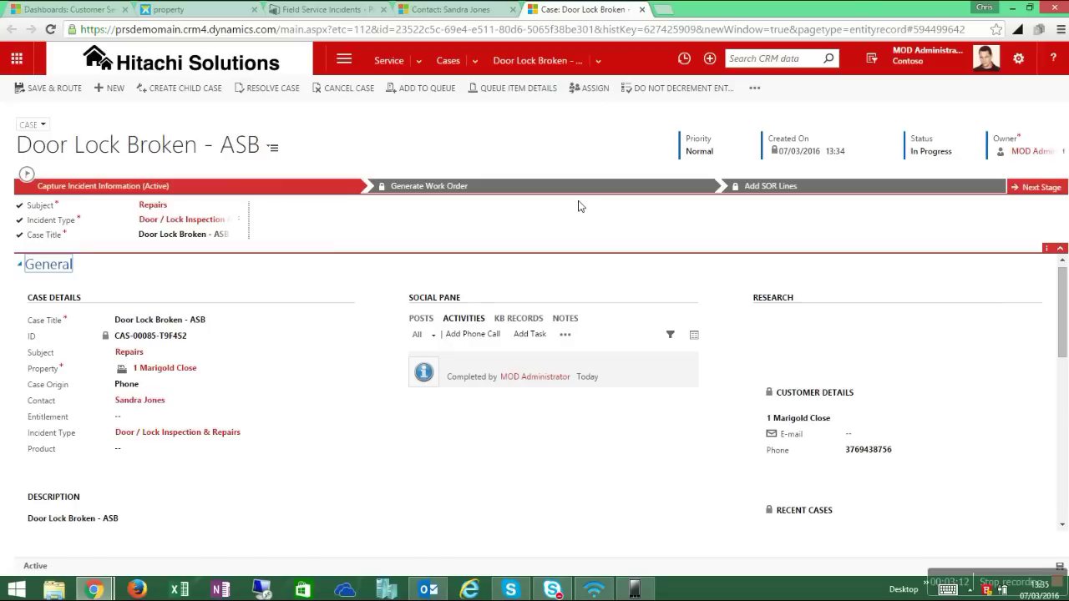
left_click(754, 87)
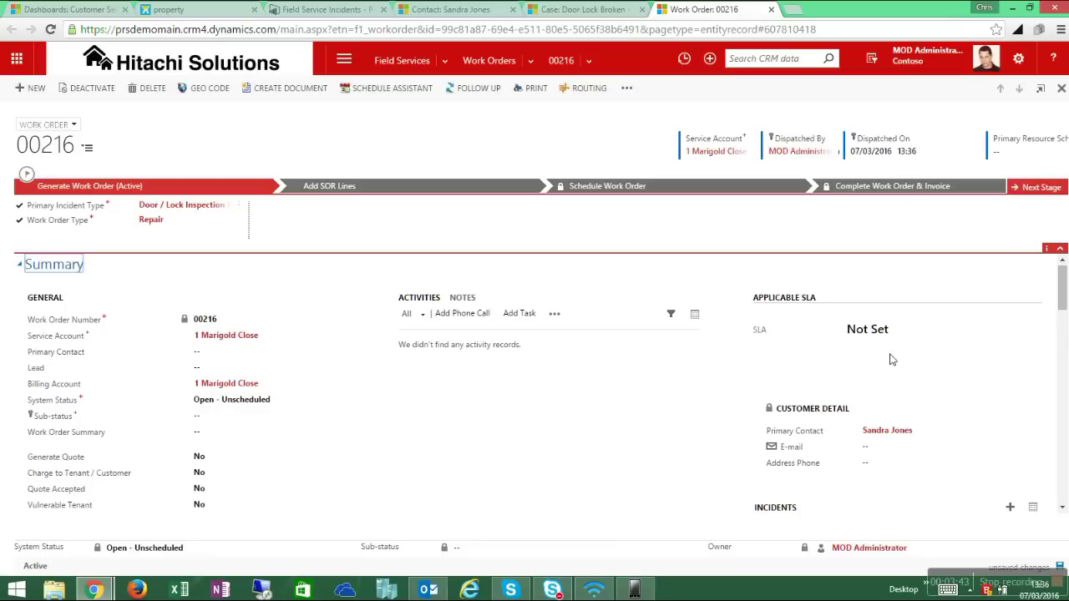
left_click(1059, 565)
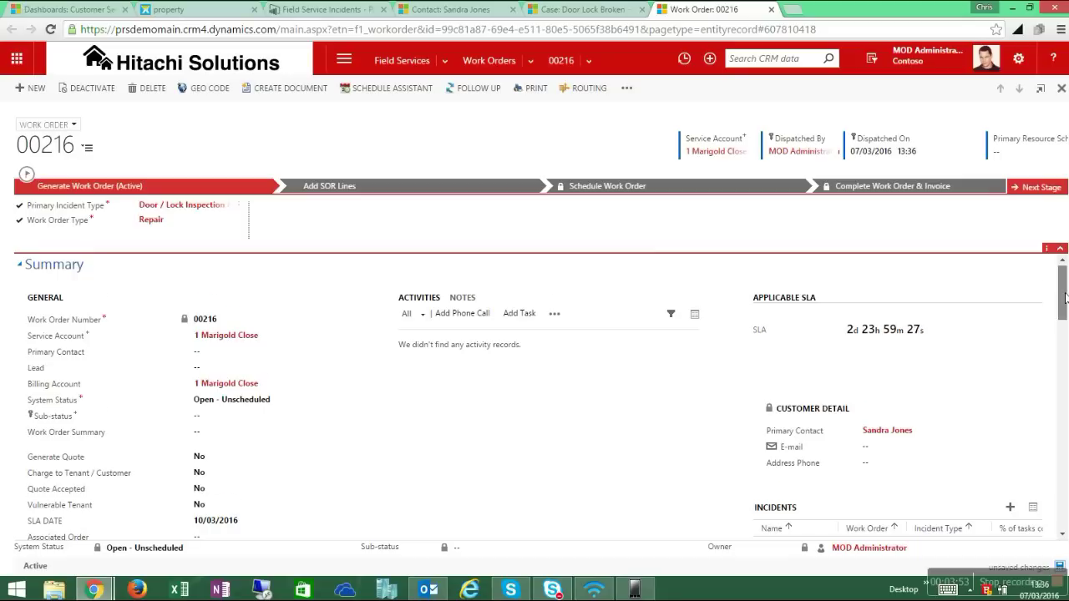
Review the work order's incident details, location map, Record Log and both pages of Service Tasks.
scroll(1065, 298, "down", 3)
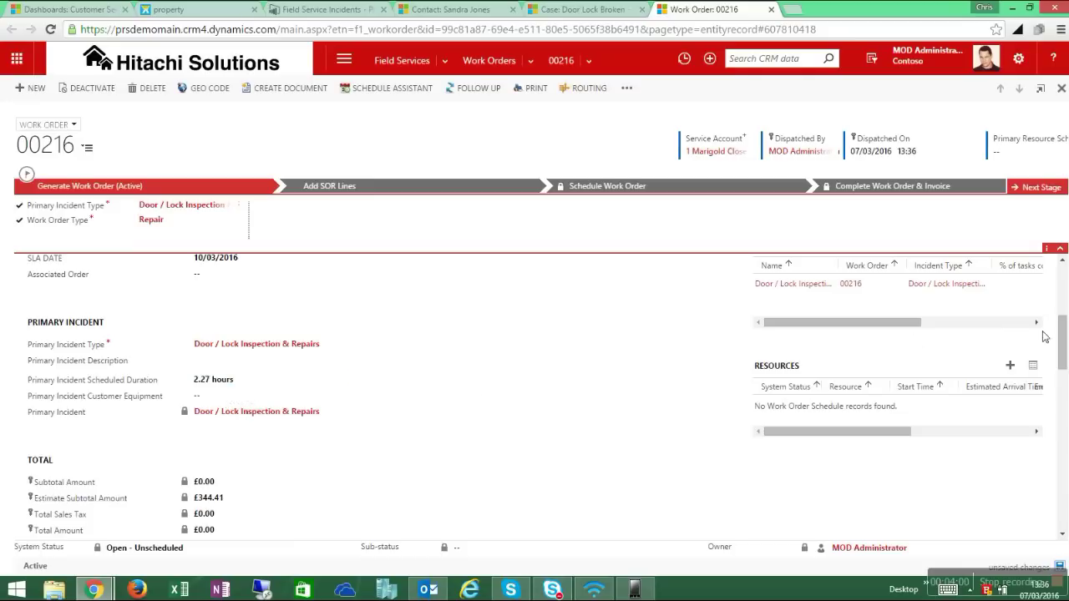
left_click_drag(1058, 338, 1061, 501)
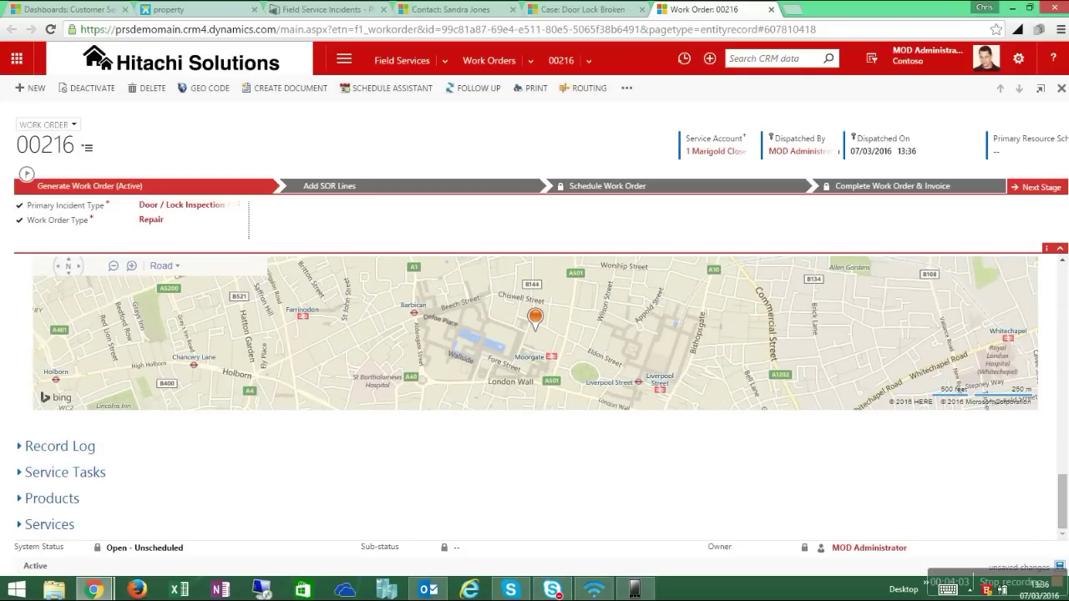
left_click(62, 447)
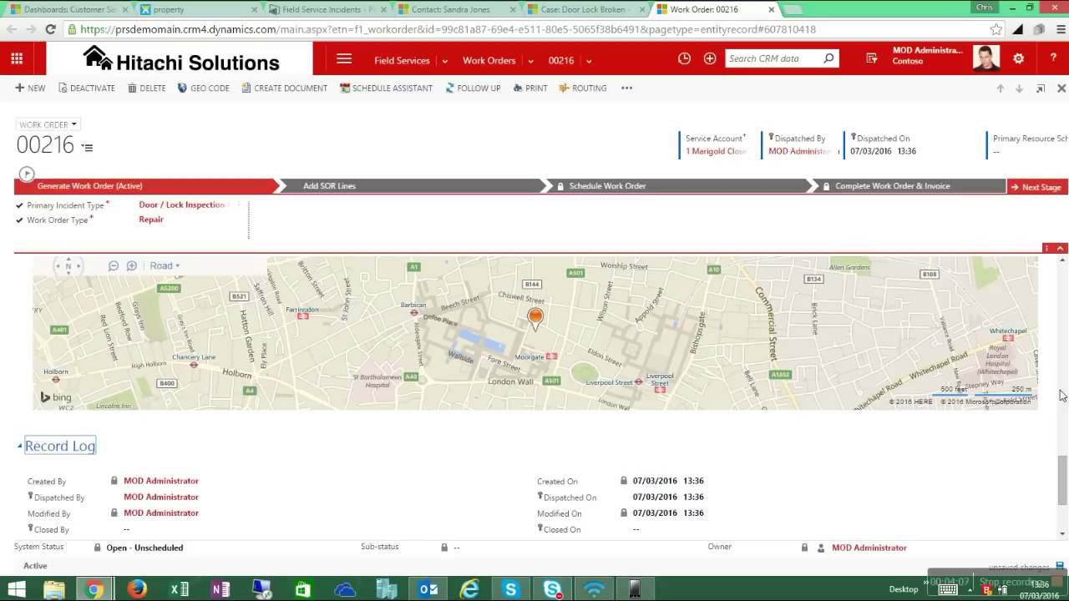
left_click(1064, 455)
left_click(1064, 475)
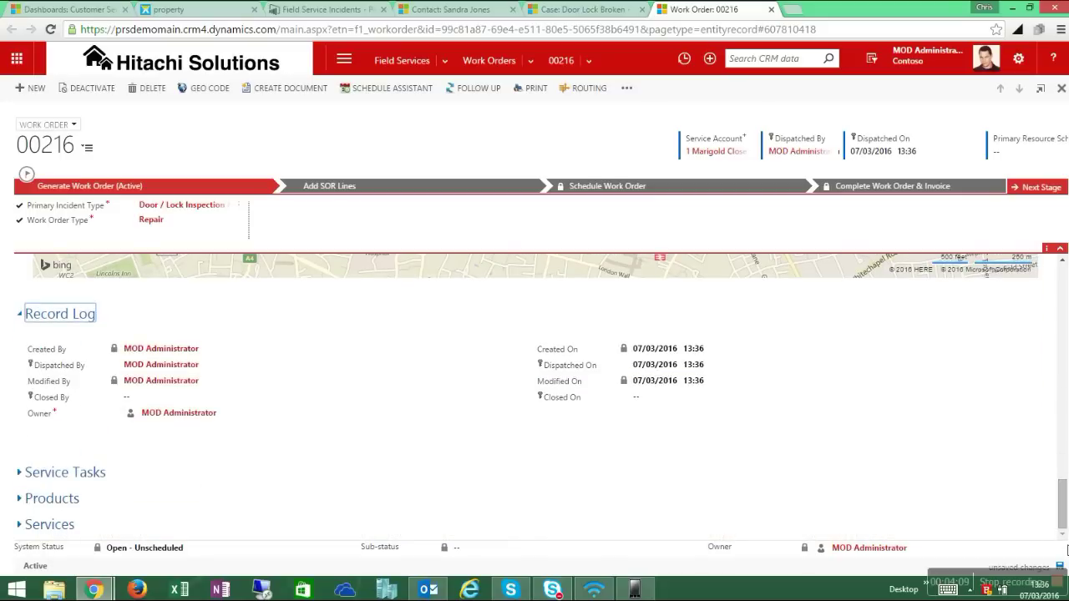
left_click(66, 476)
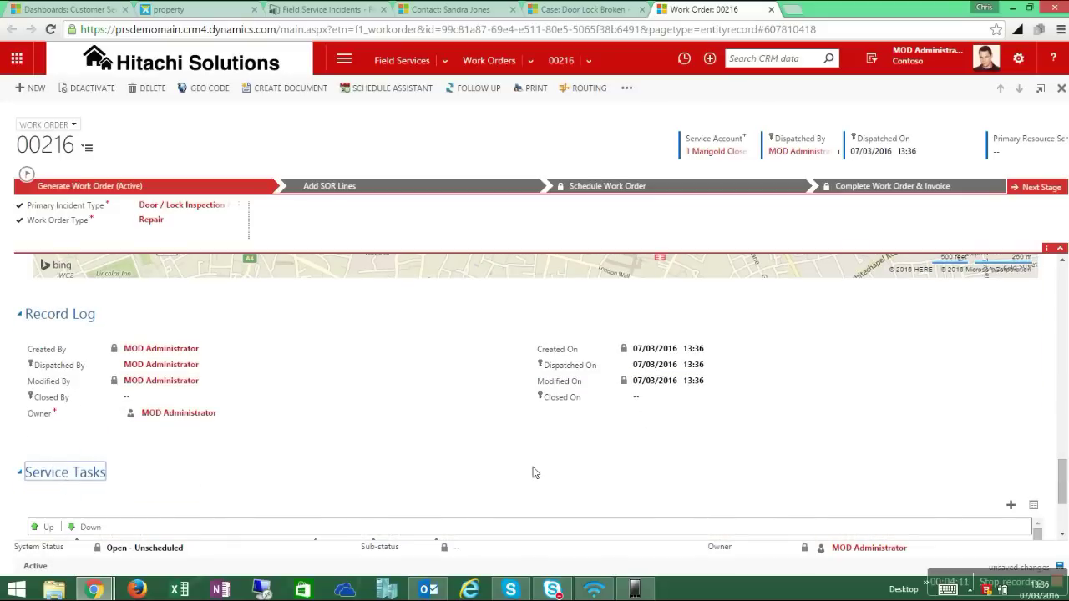
left_click_drag(1062, 482, 1062, 505)
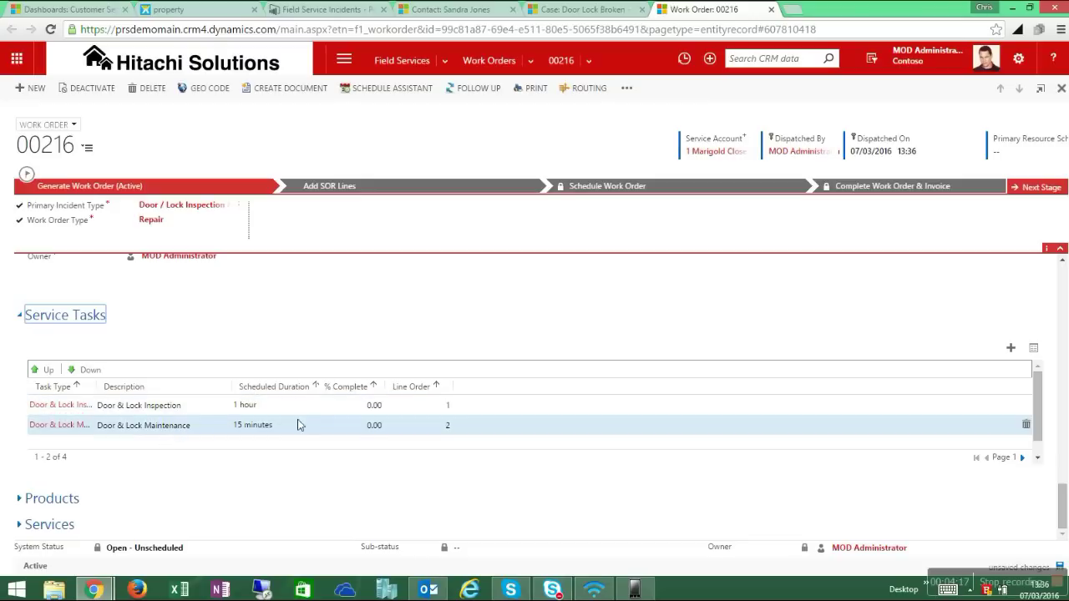
left_click(1022, 457)
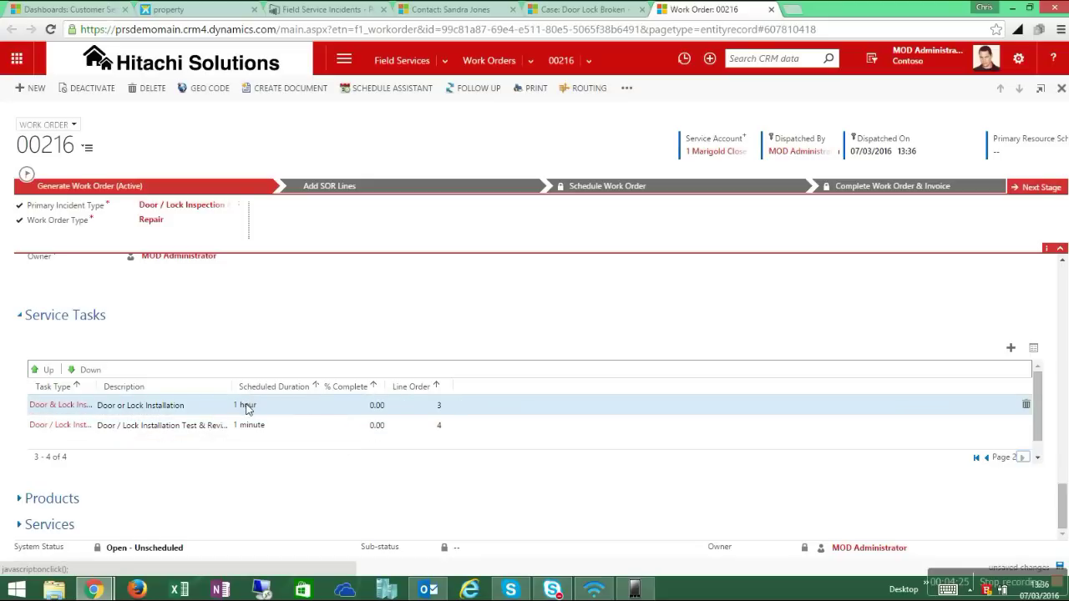
Expand and review the Products and Services sections of the work order.
left_click(20, 499)
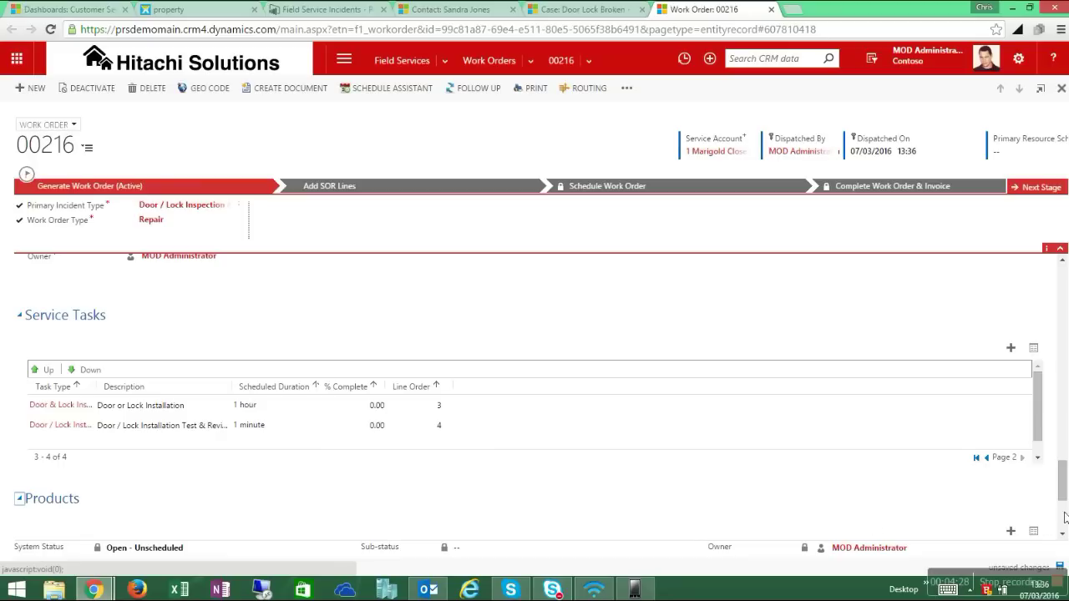
scroll(1064, 511, "down", 2)
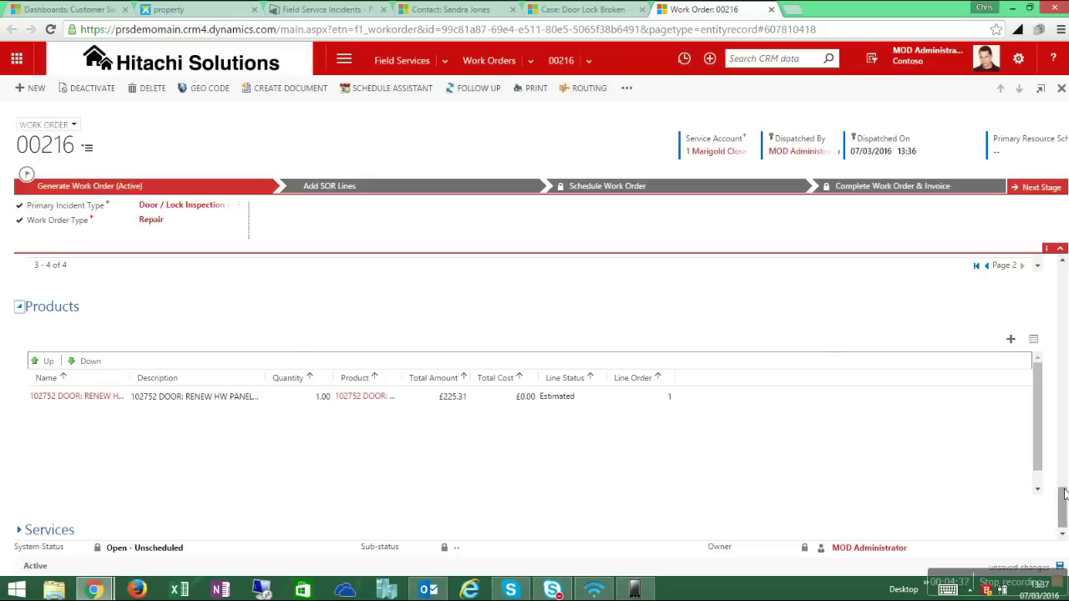
scroll(702, 464, "down", 1)
left_click(57, 528)
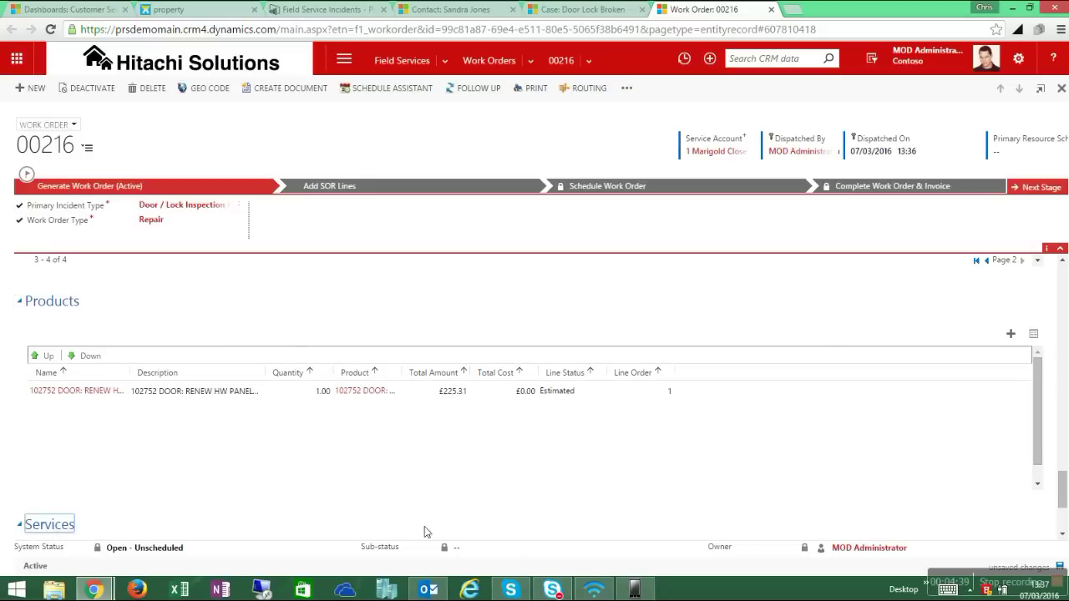
scroll(1063, 513, "down", 2)
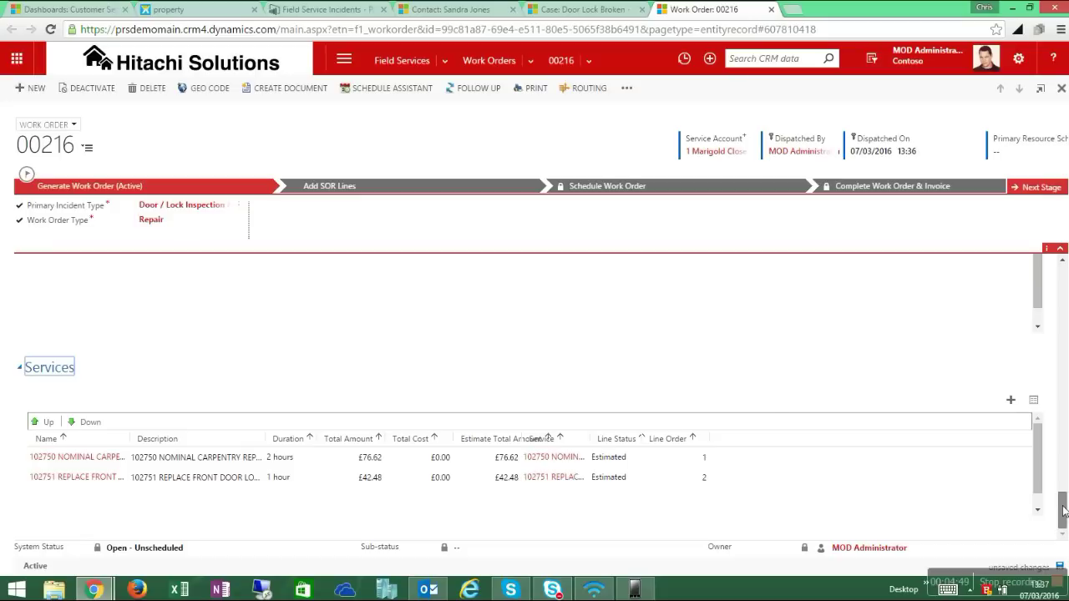
Set Charge to Tenant / Customer to Yes in the work order's summary.
left_click_drag(1063, 508, 1062, 246)
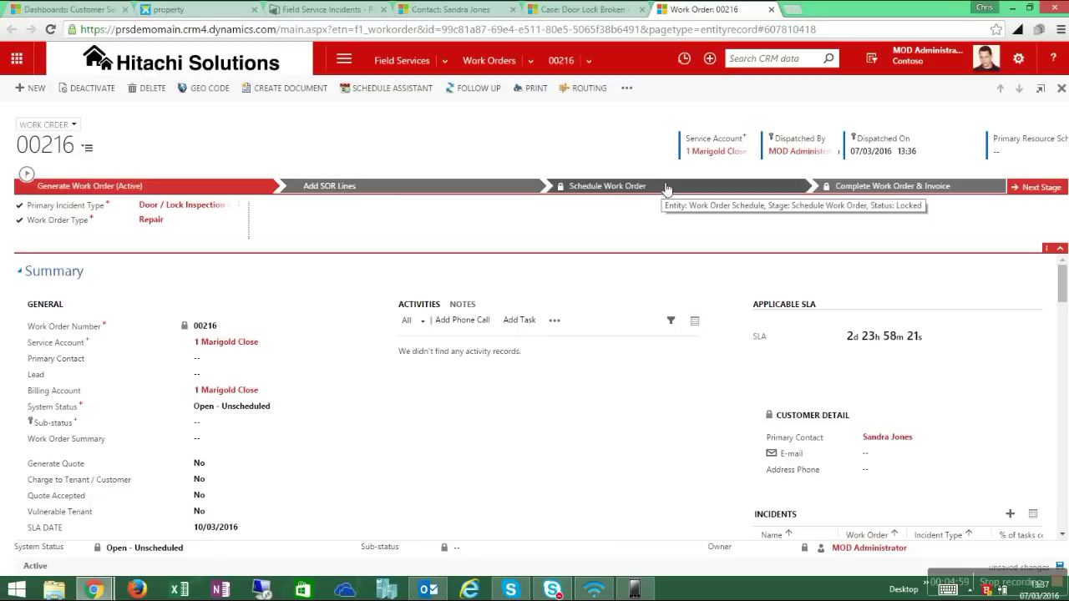
left_click(226, 483)
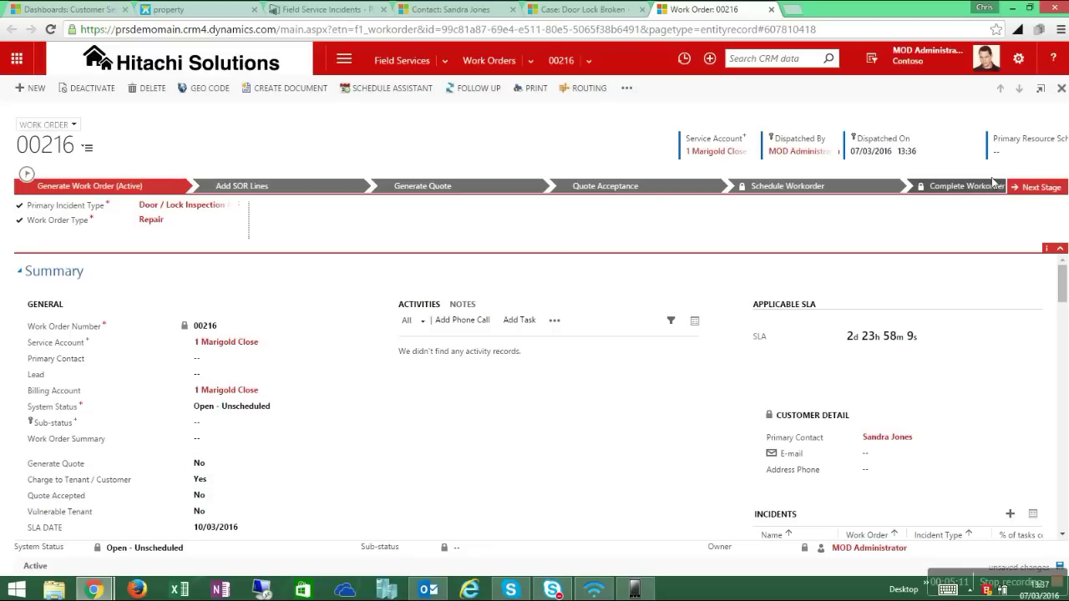
Set Charge to Tenant / Customer to No, save the work order and advance it to the Add SOR Lines stage.
left_click(261, 481)
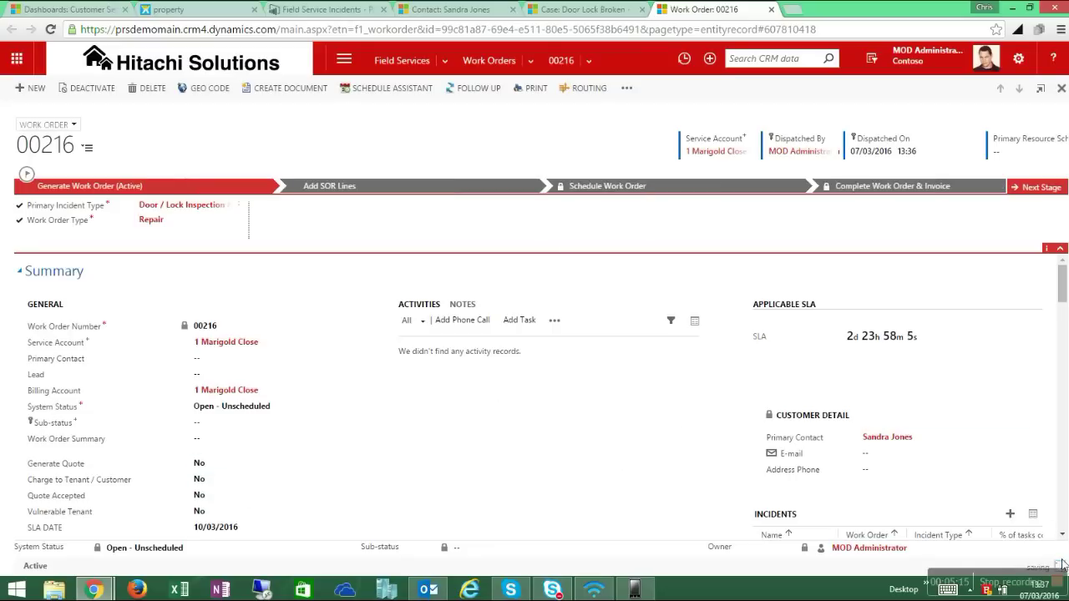
left_click(1042, 187)
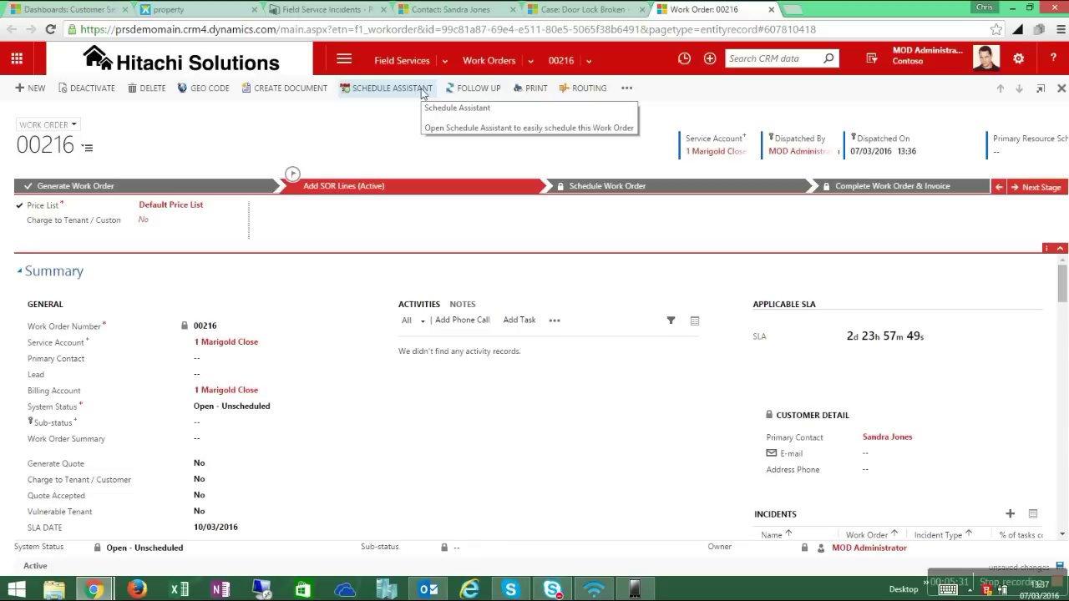
Open the Schedule Assistant for the work order and set the search radius to 100 km and the start day to 07/03/2016.
left_click(424, 90)
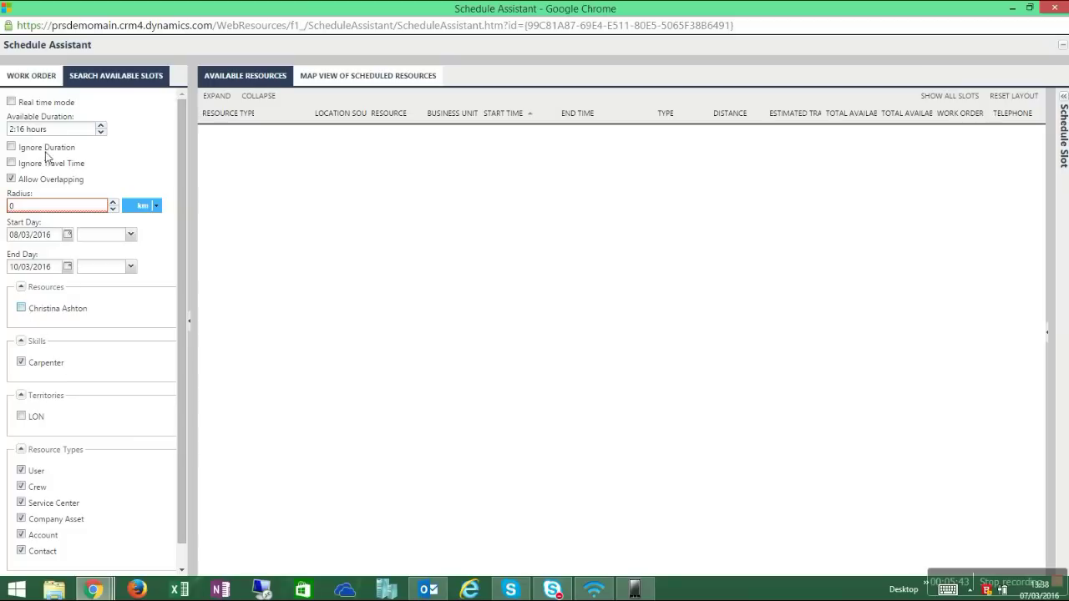
left_click(75, 209)
key("BackSpace")
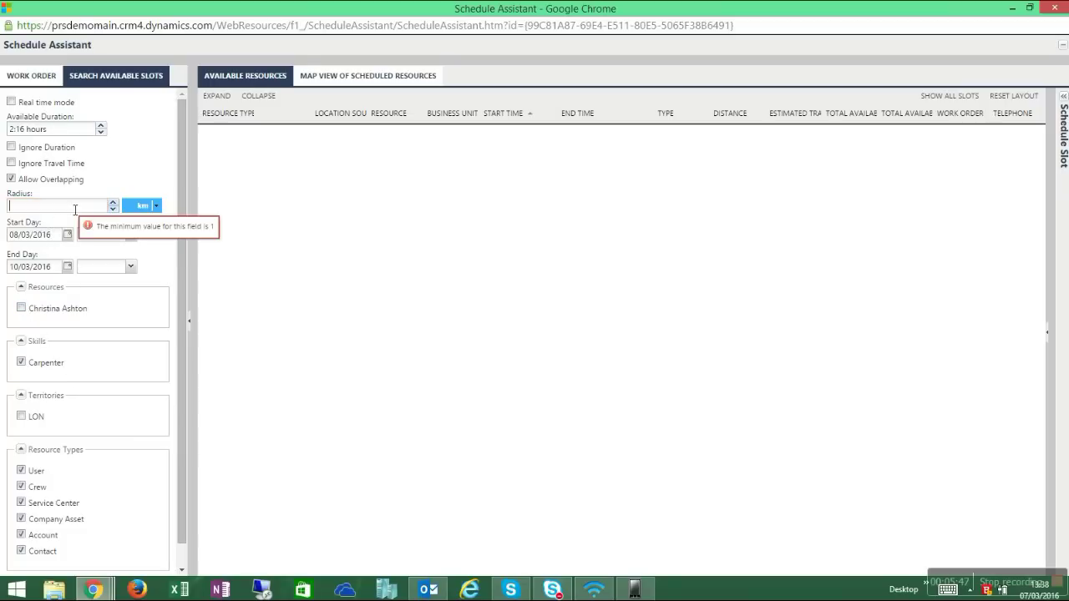
type("100")
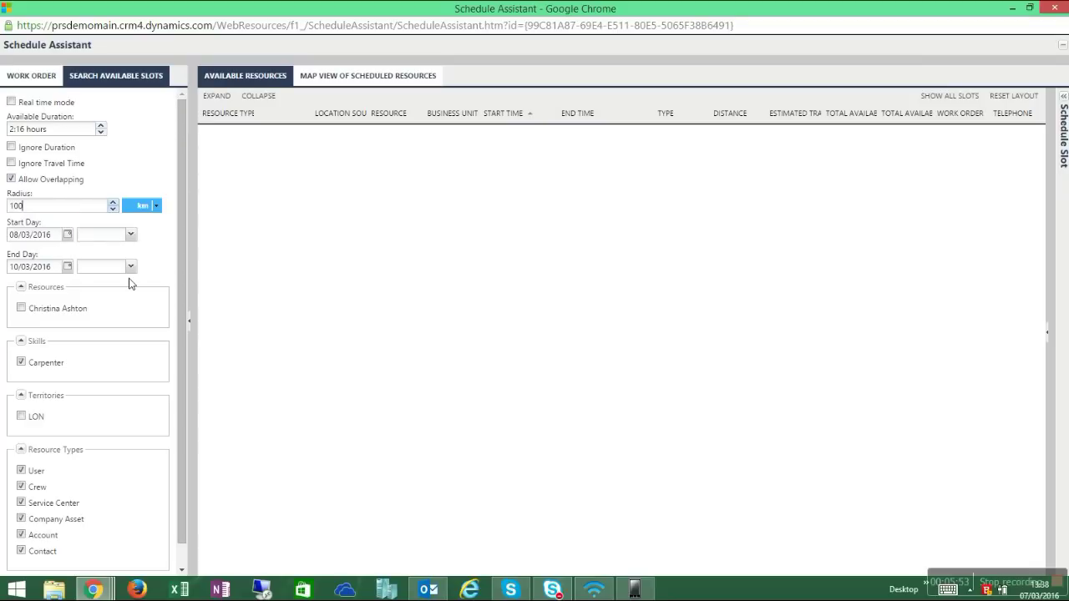
left_click(67, 235)
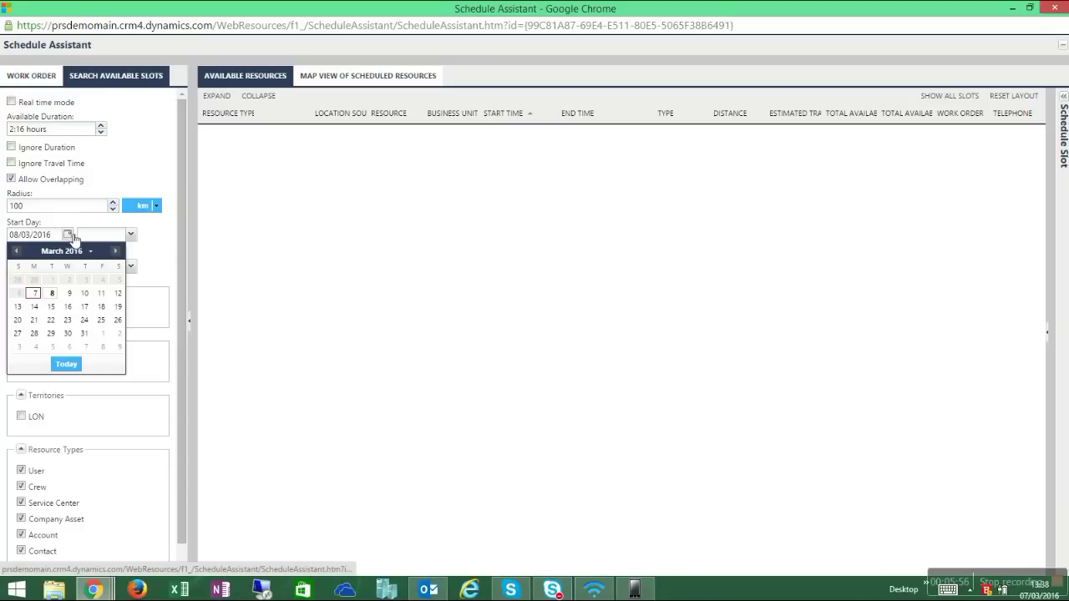
left_click(38, 294)
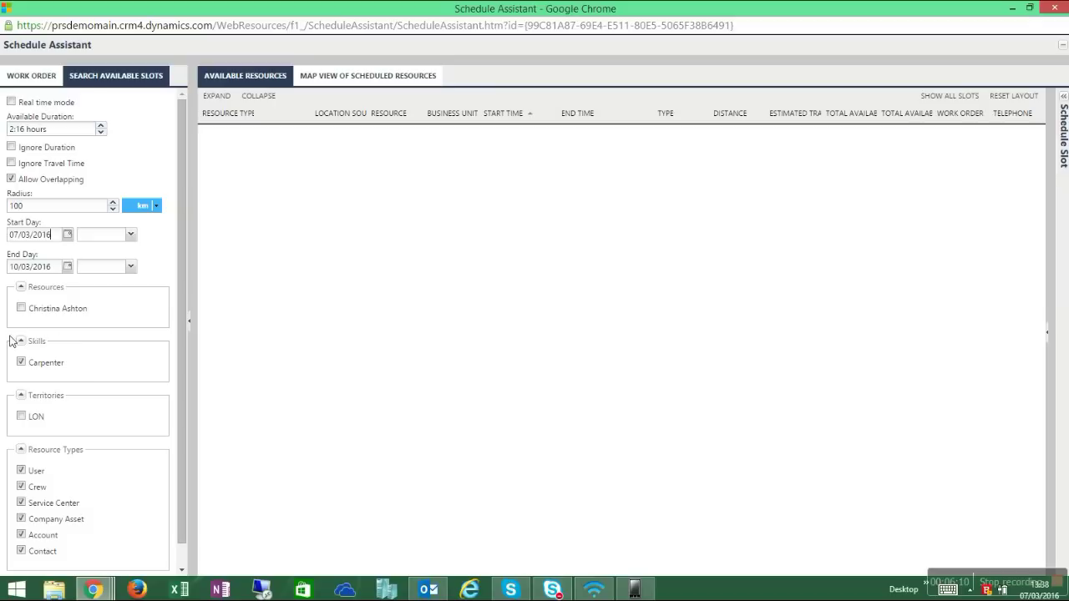
Include the LON territory in the slot criteria and search for available resources.
left_click(21, 416)
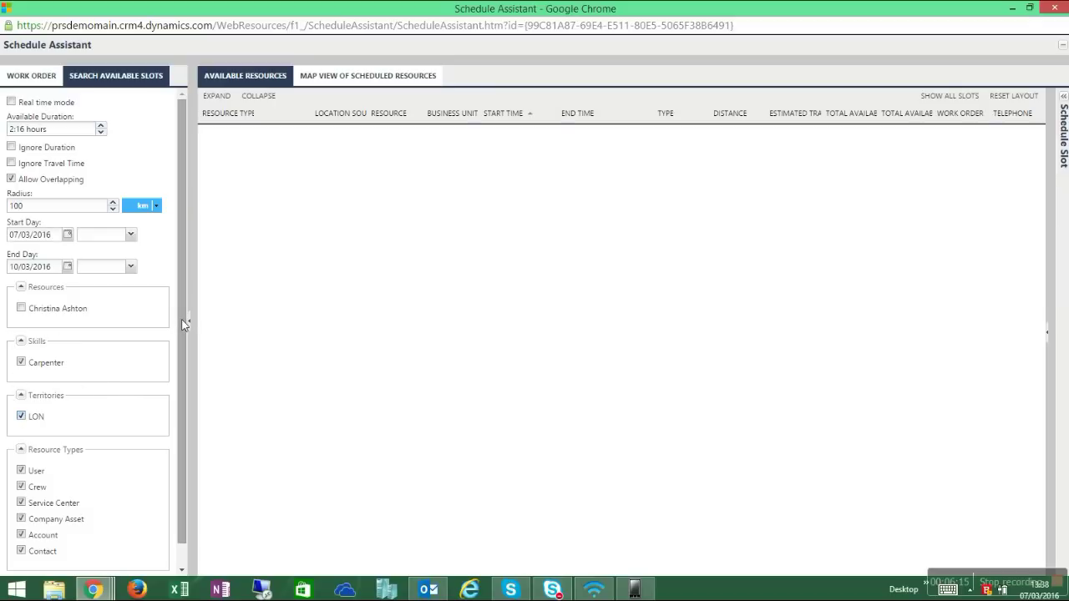
scroll(185, 325, "down", 1)
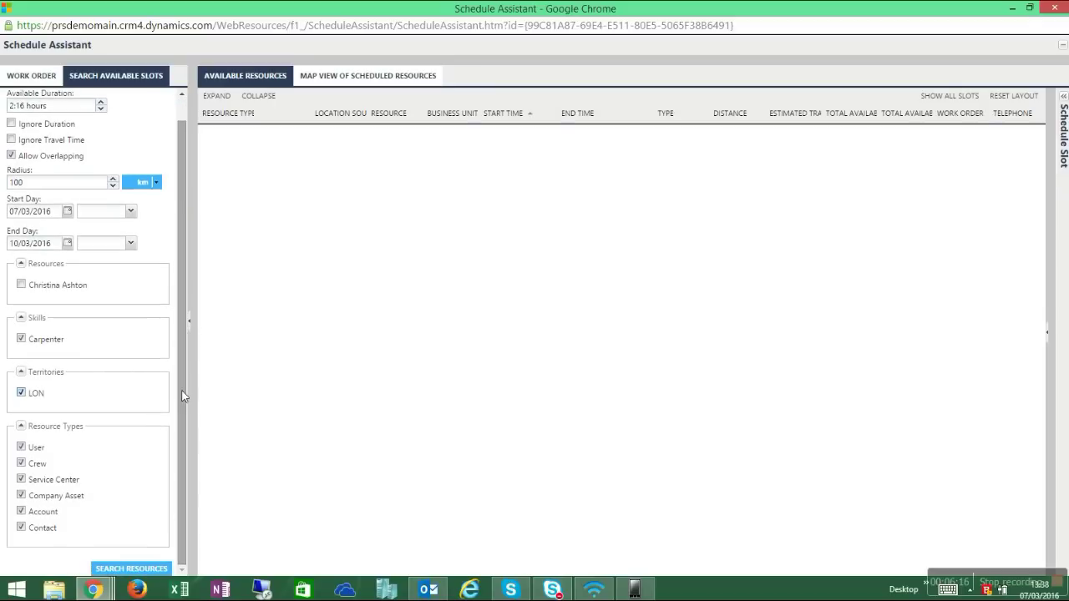
left_click(152, 569)
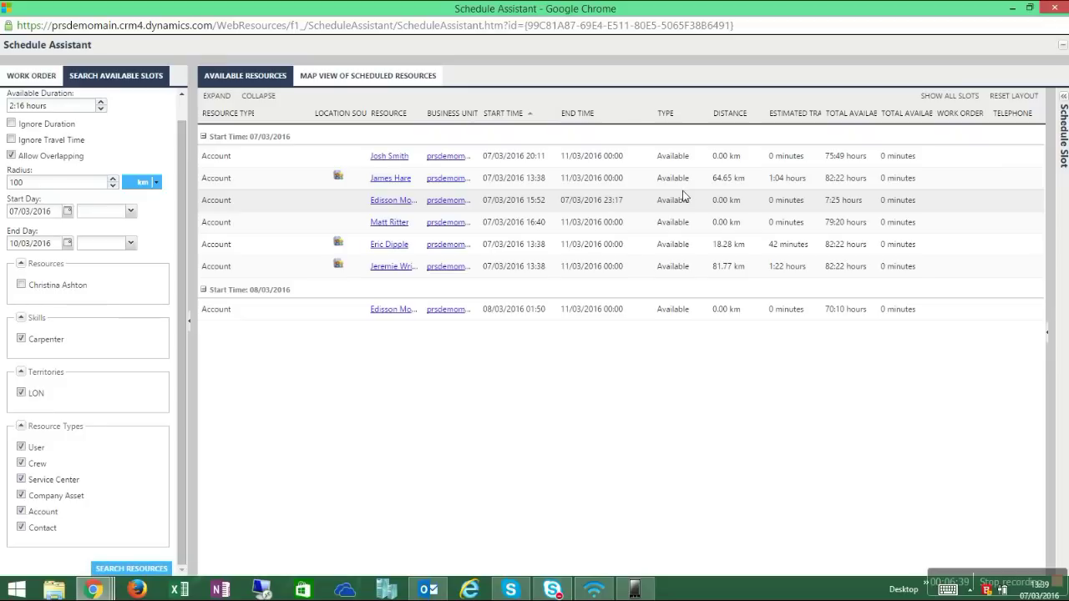
Schedule the work order into the available slot starting 07/03/2016 15:52 and close the Schedule Assistant.
left_click(302, 199)
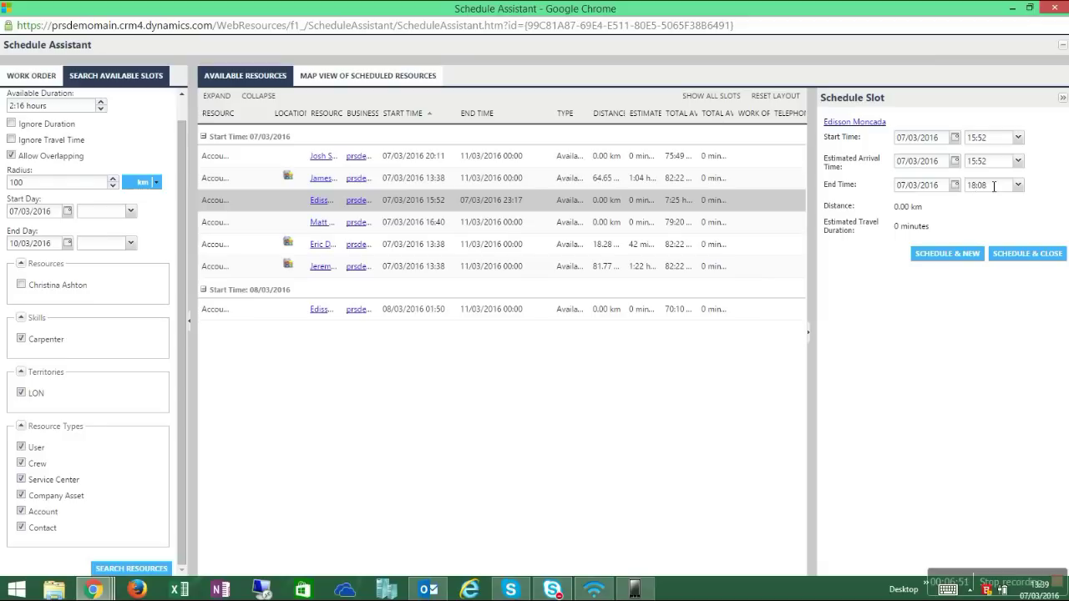
left_click(1003, 255)
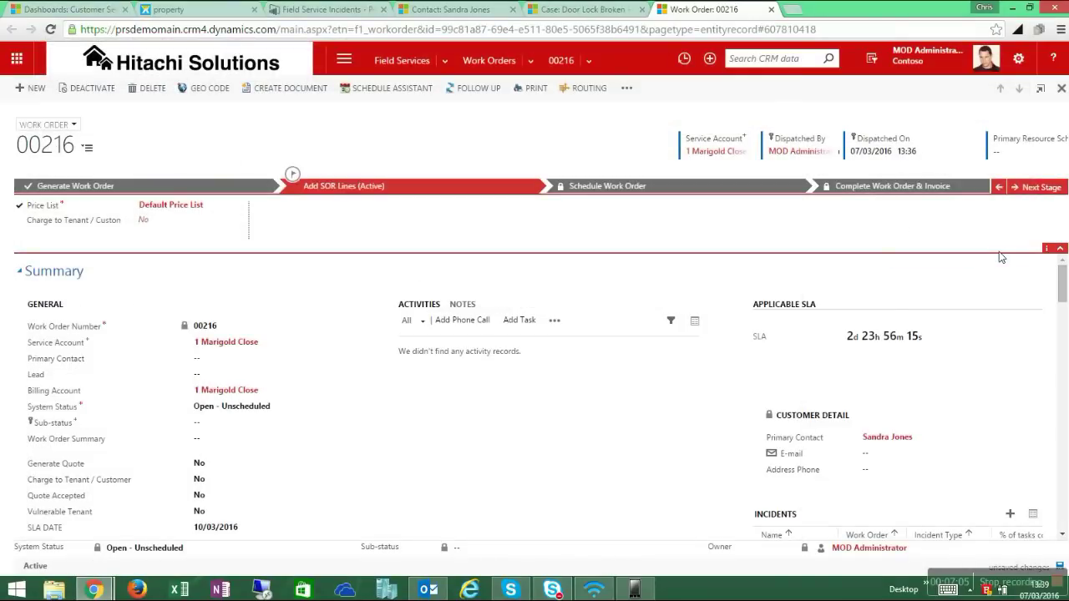
left_click(1030, 188)
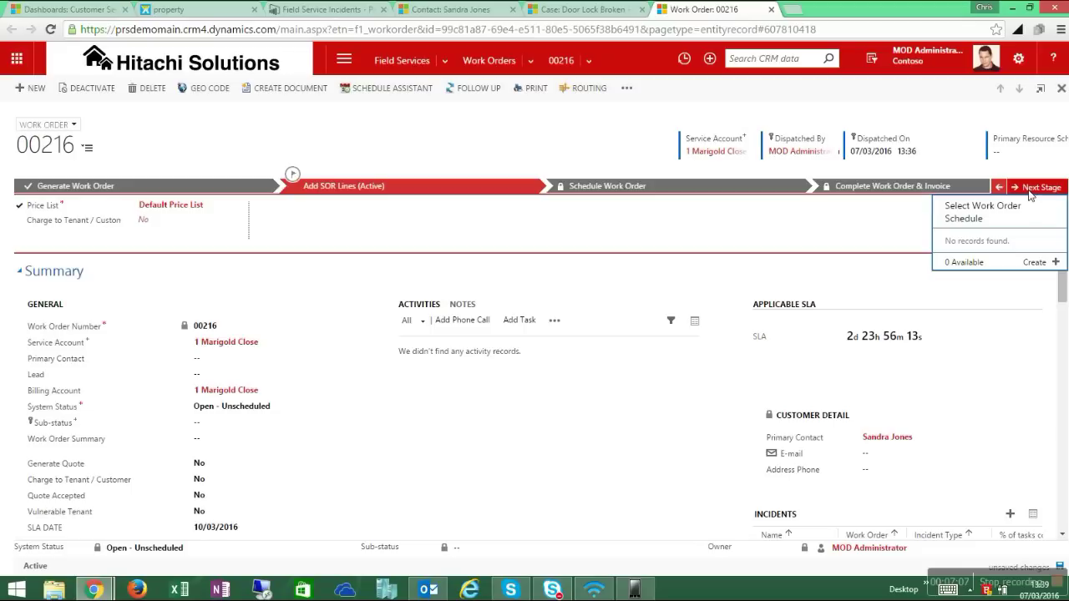
left_click(844, 247)
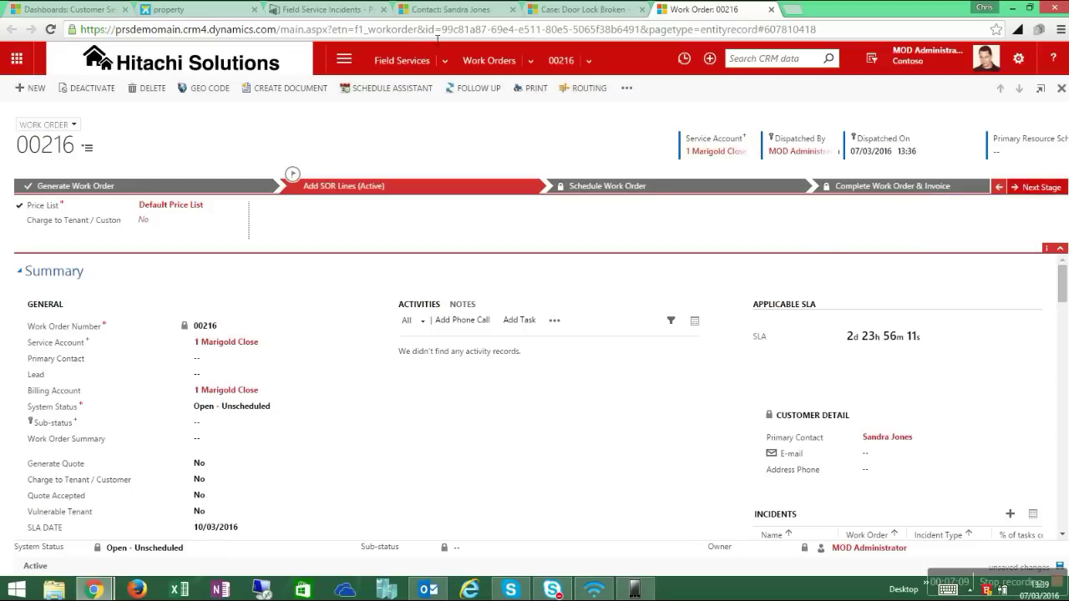
Open the Field Services Schedule Board and review its resource list, resource type and service territory filters.
left_click(344, 58)
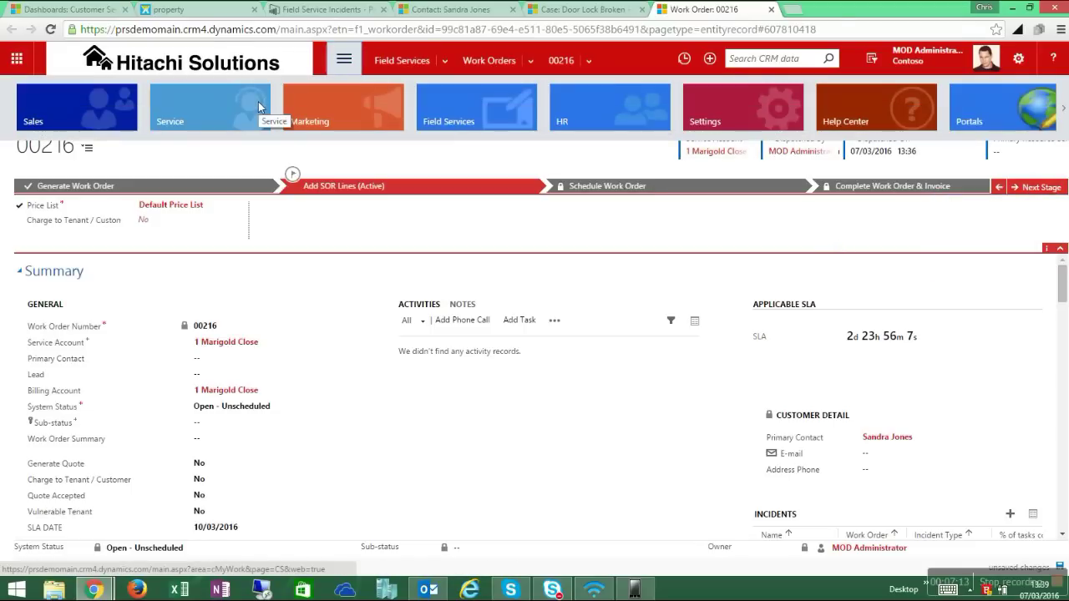
left_click(464, 122)
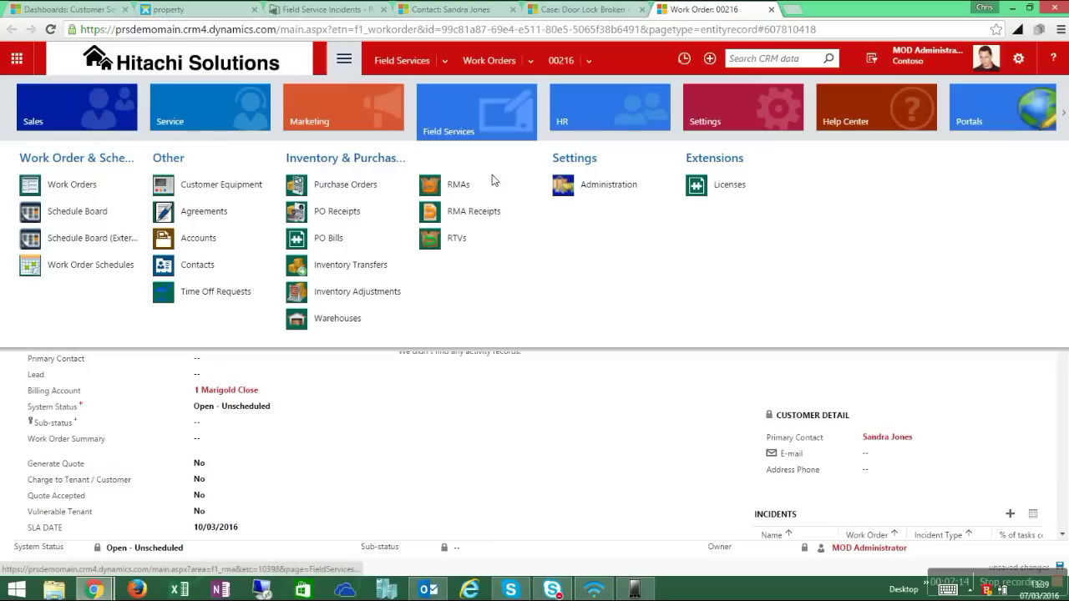
left_click(99, 215)
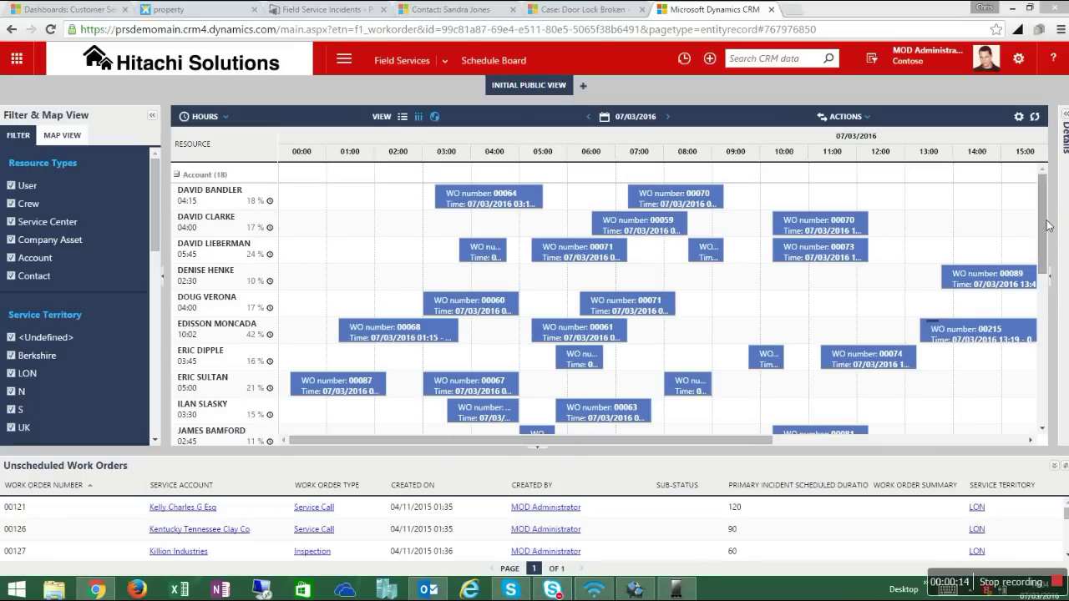
mouse_move(1042, 224)
left_mouse_down()
mouse_move(1044, 370)
mouse_move(1044, 234)
left_mouse_up()
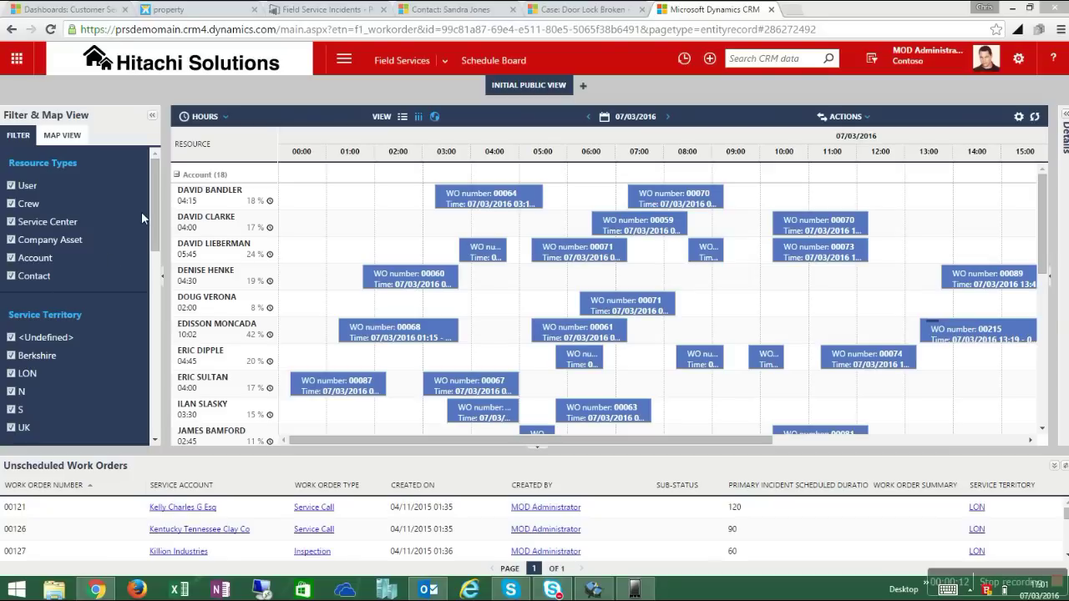
scroll(155, 218, "down", 2)
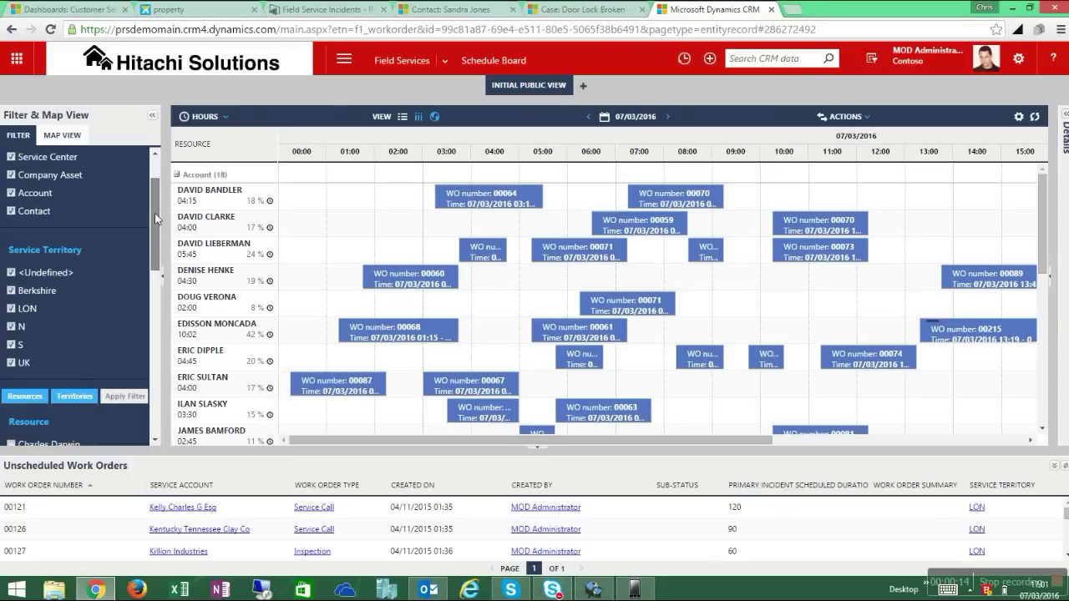
scroll(150, 205, "up", 2)
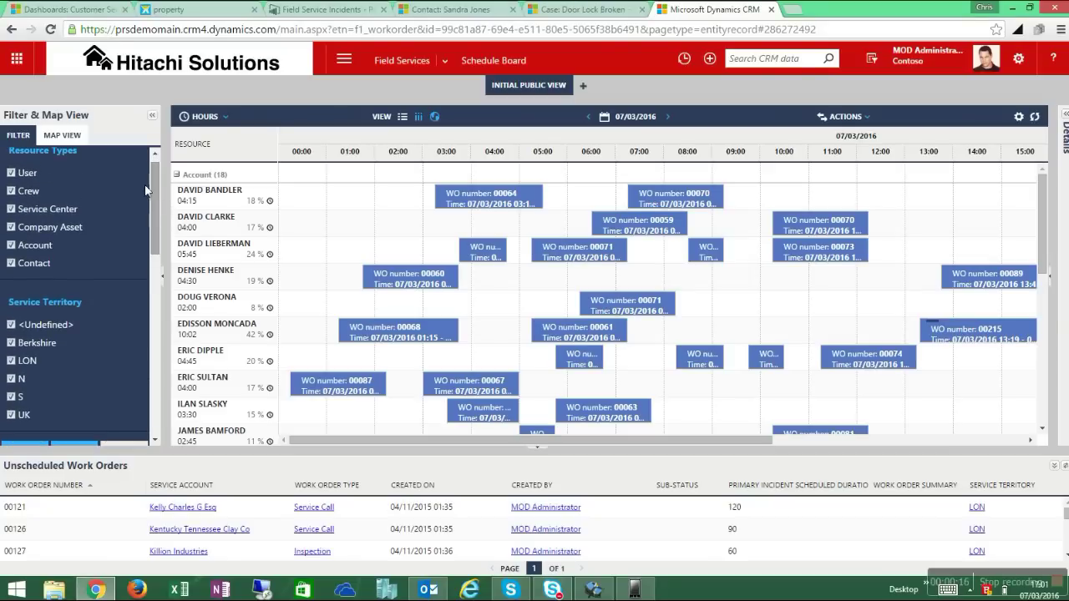
Show the map view, widen it and focus it on the United Kingdom, and locate the 15:52 booking on the timeline.
left_click(63, 136)
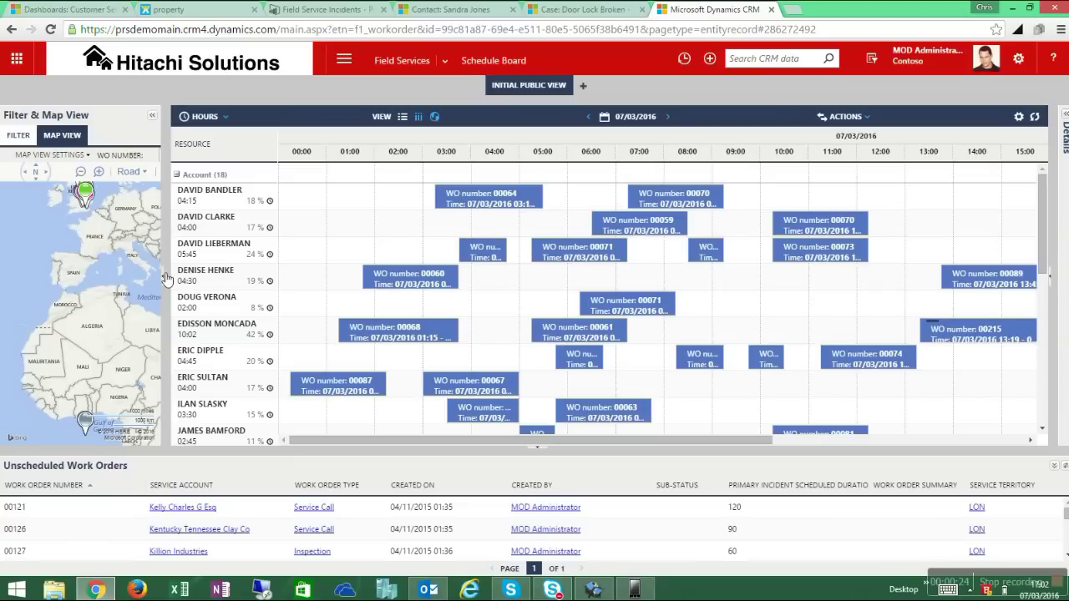
left_click_drag(168, 280, 380, 284)
left_click_drag(237, 273, 238, 362)
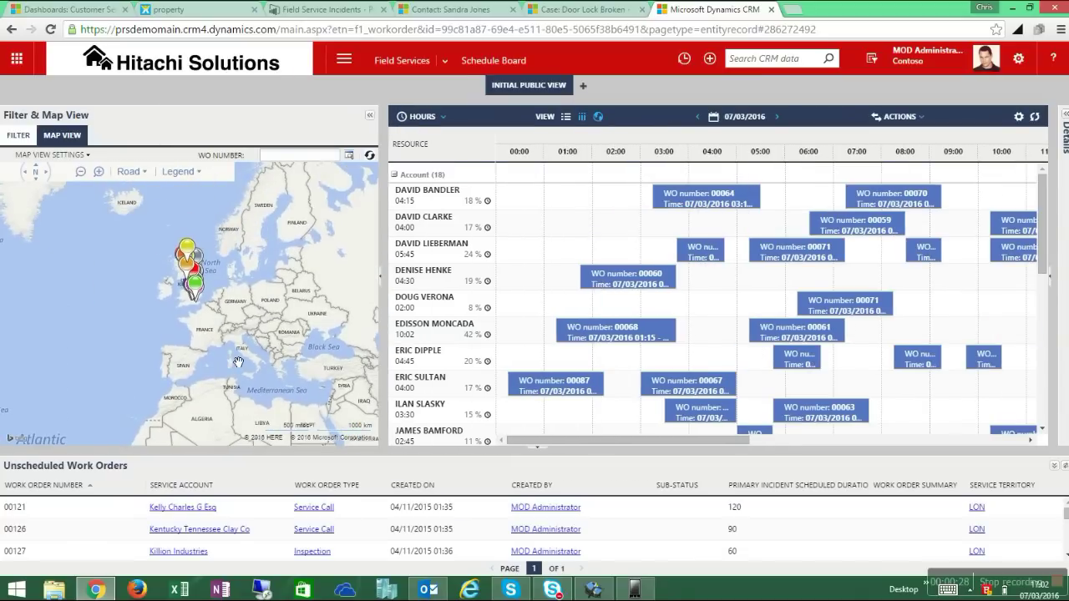
scroll(180, 316, "up", 3)
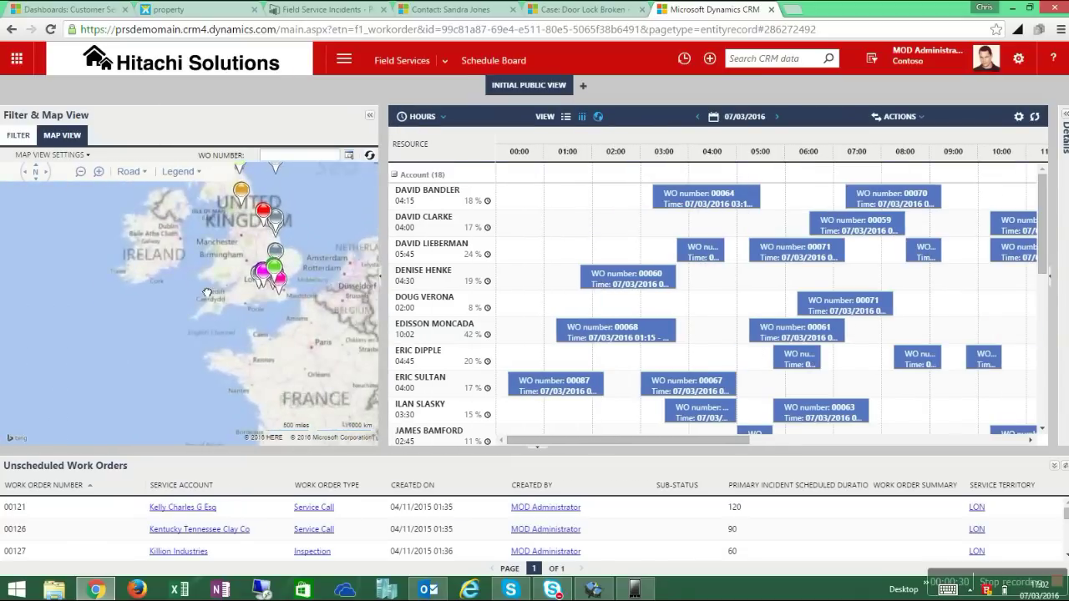
scroll(207, 293, "up", 2)
mouse_move(230, 310)
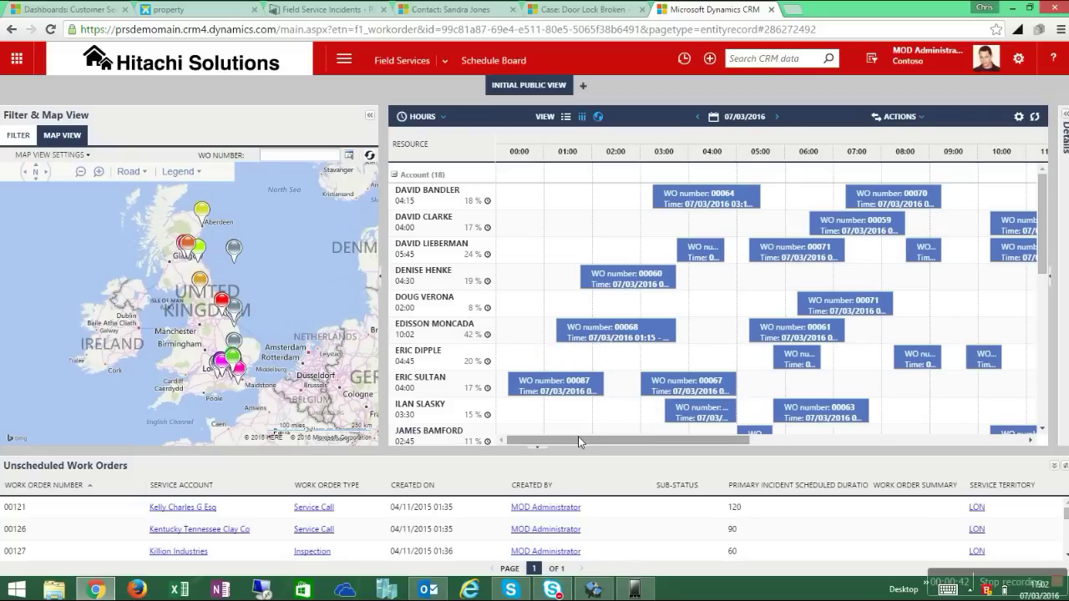
left_click_drag(578, 438, 744, 448)
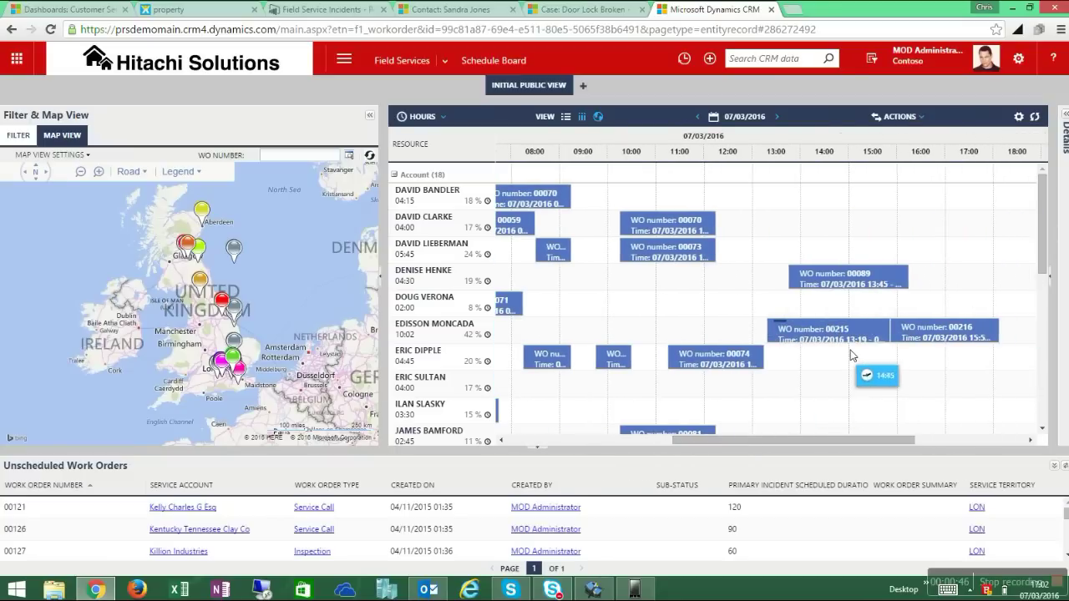
mouse_move(926, 337)
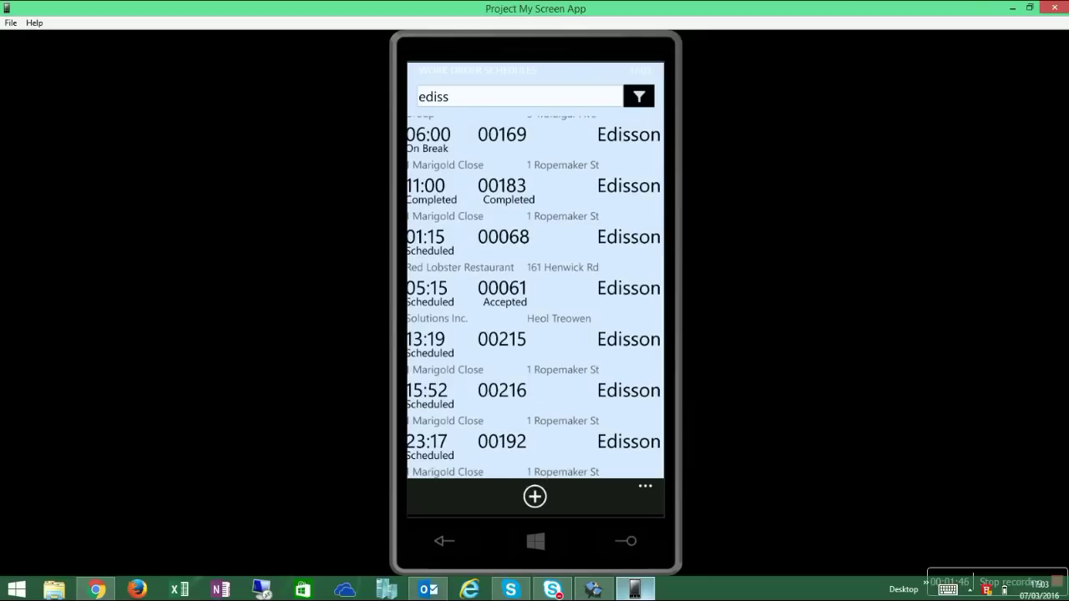
In the projected phone app, open the 15:52 work order schedule, set its Schedule Sub-status to Accepted and save it.
left_click(535, 390)
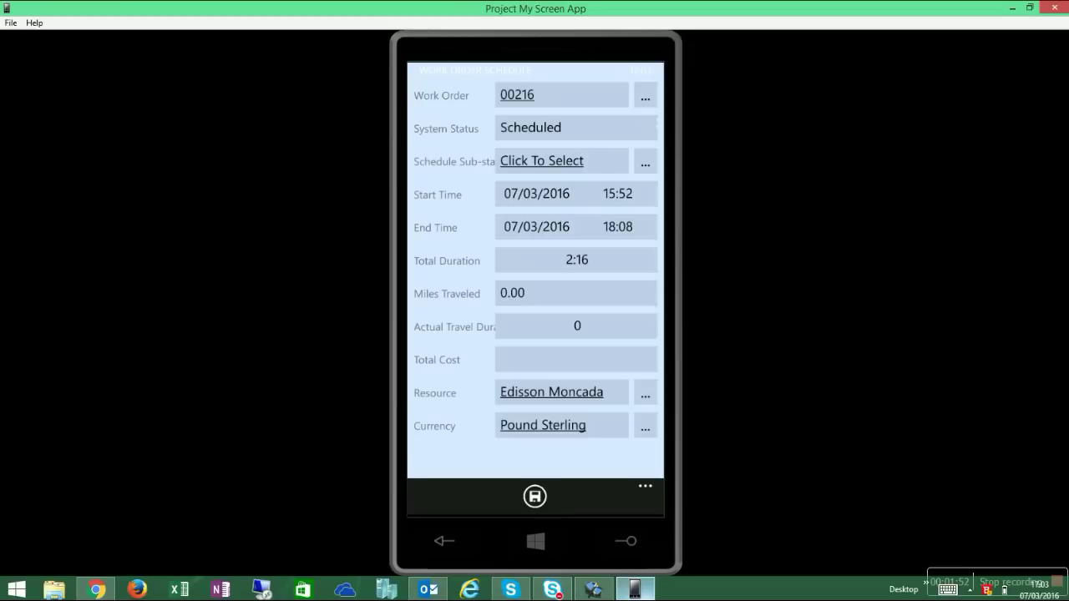
left_click(542, 160)
left_click(454, 136)
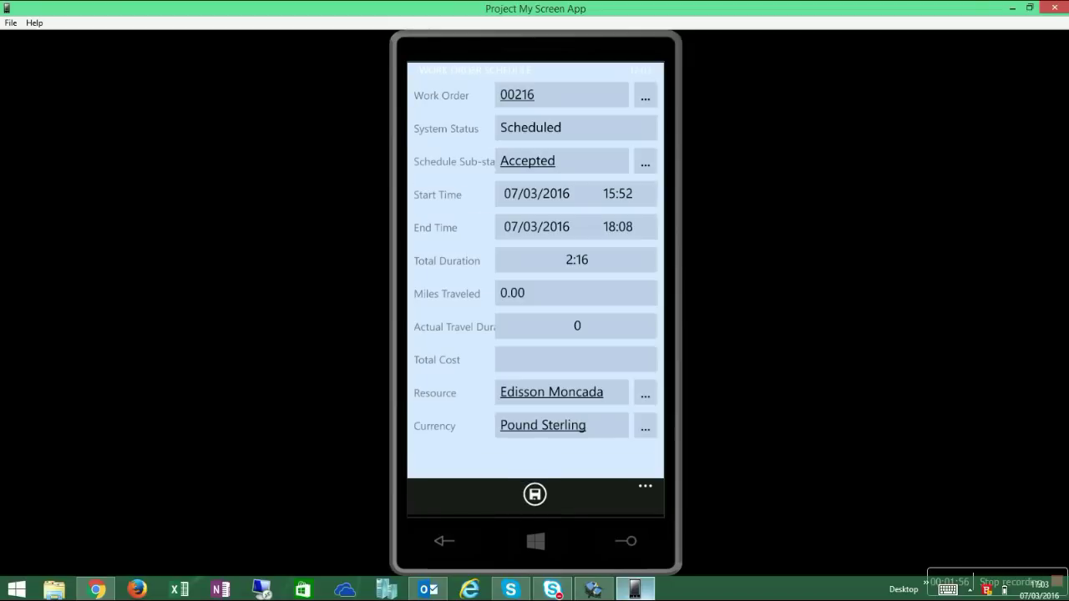
left_click(534, 495)
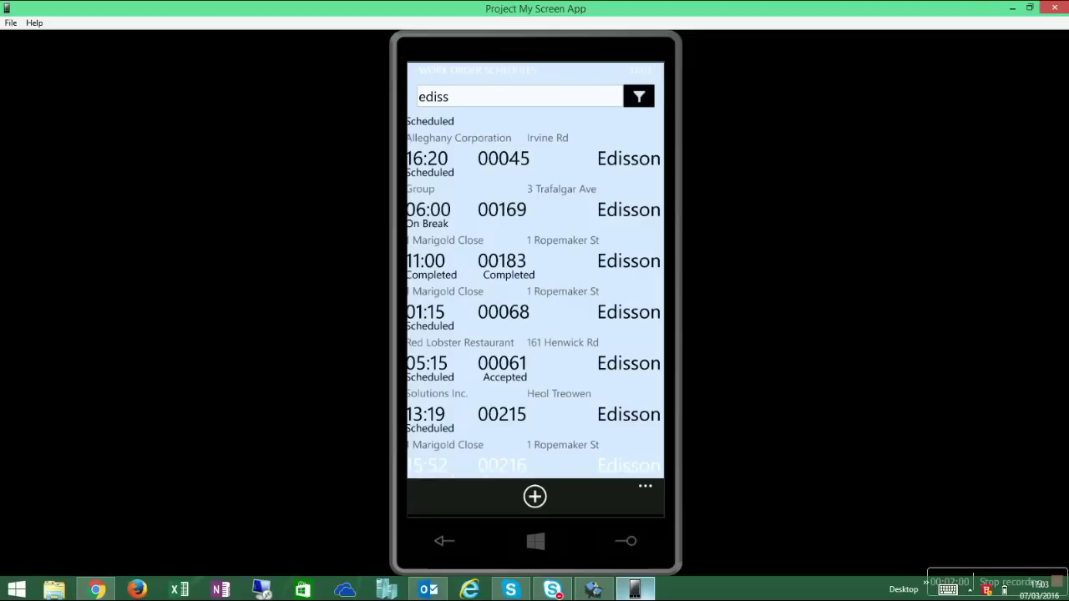
Shrink the phone projection window, return to the Schedule Board and refresh it to check the 15:52 booking.
left_click(1030, 7)
mouse_move(619, 357)
left_mouse_down()
mouse_move(674, 355)
mouse_move(642, 324)
mouse_move(873, 416)
mouse_move(944, 333)
mouse_move(926, 333)
left_mouse_up()
mouse_move(926, 334)
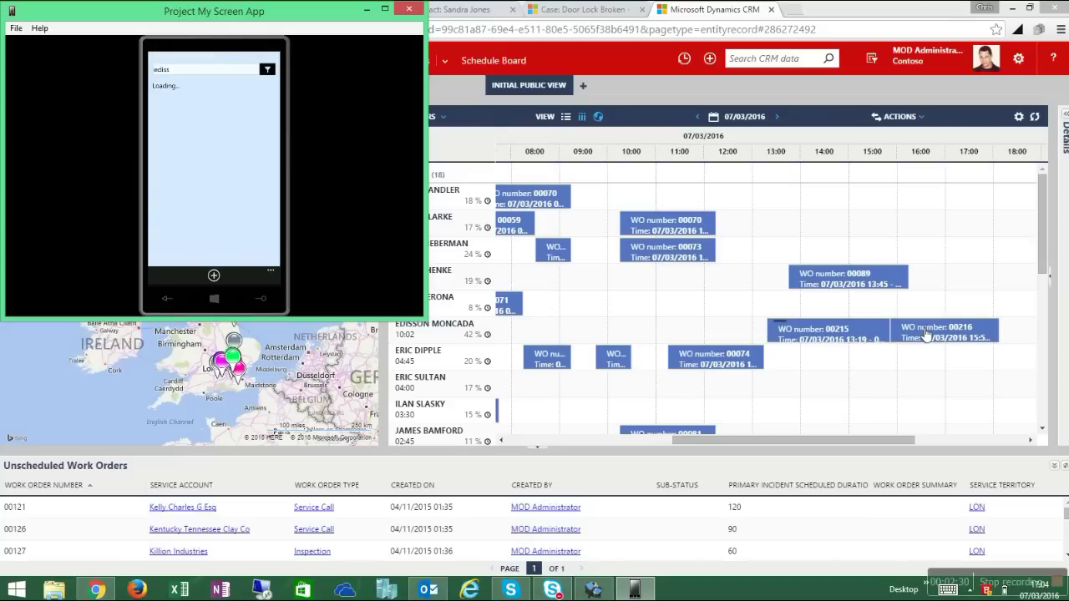
left_click(1033, 123)
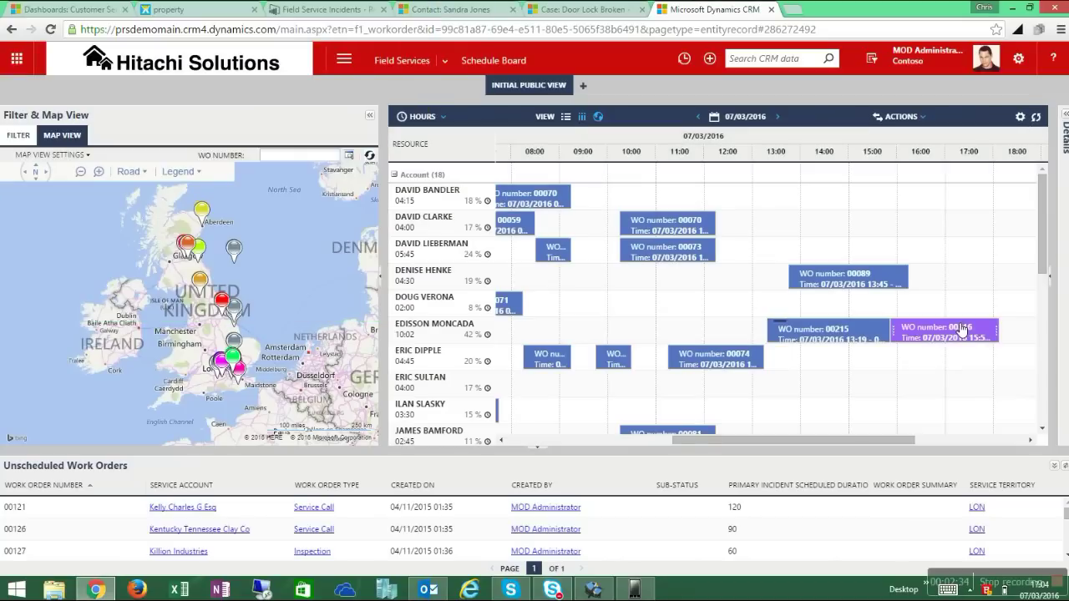
mouse_move(948, 338)
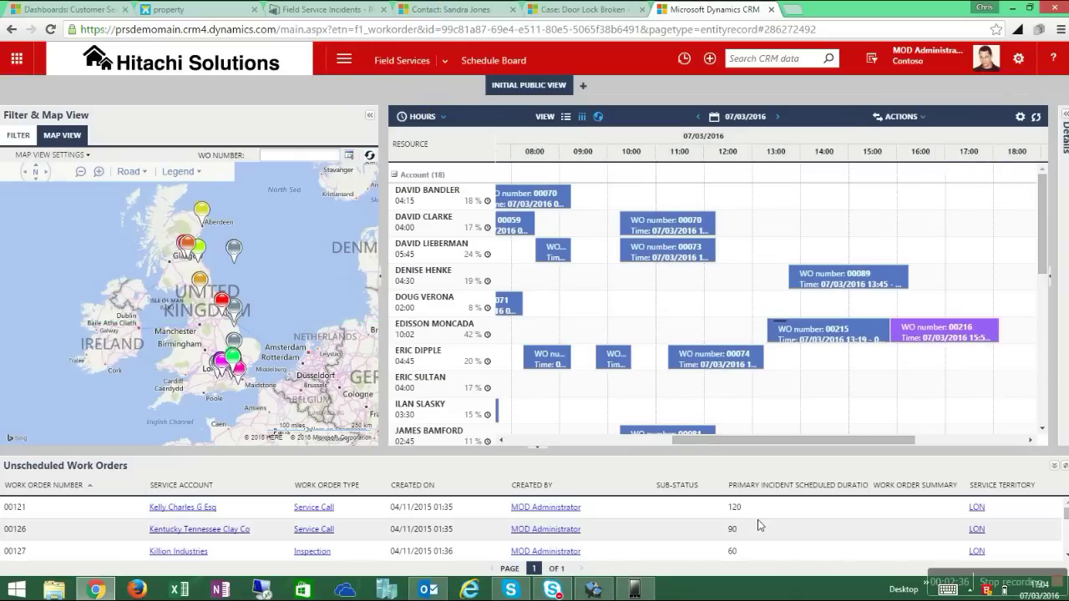
Switch to the phone projection, refresh the Schedule Board to inspect the 15:52 booking's details, and bring the projection back up.
left_click(636, 590)
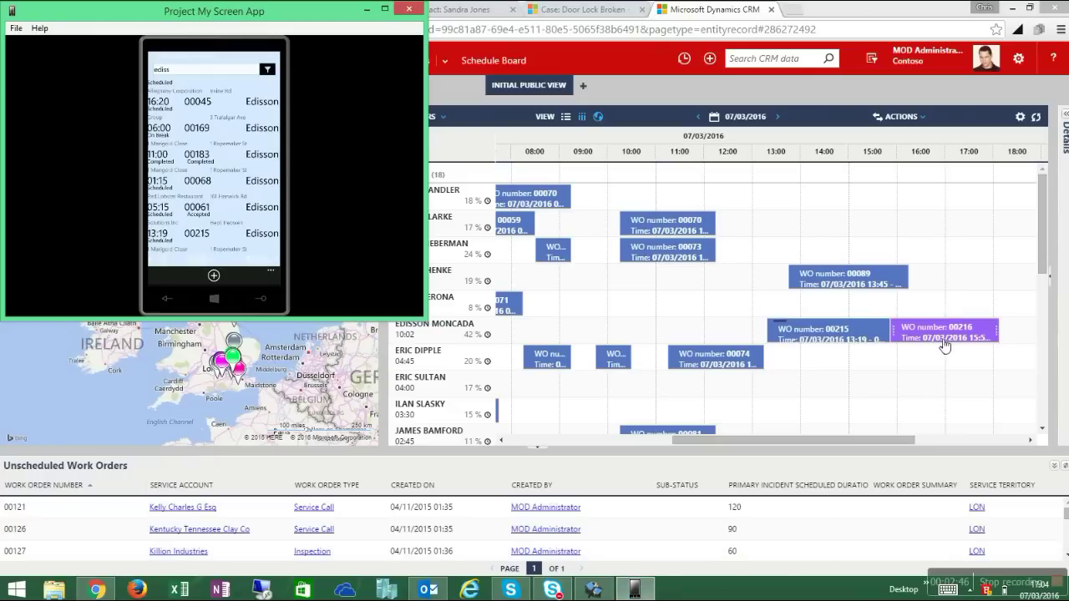
left_click(1040, 127)
left_click(1036, 118)
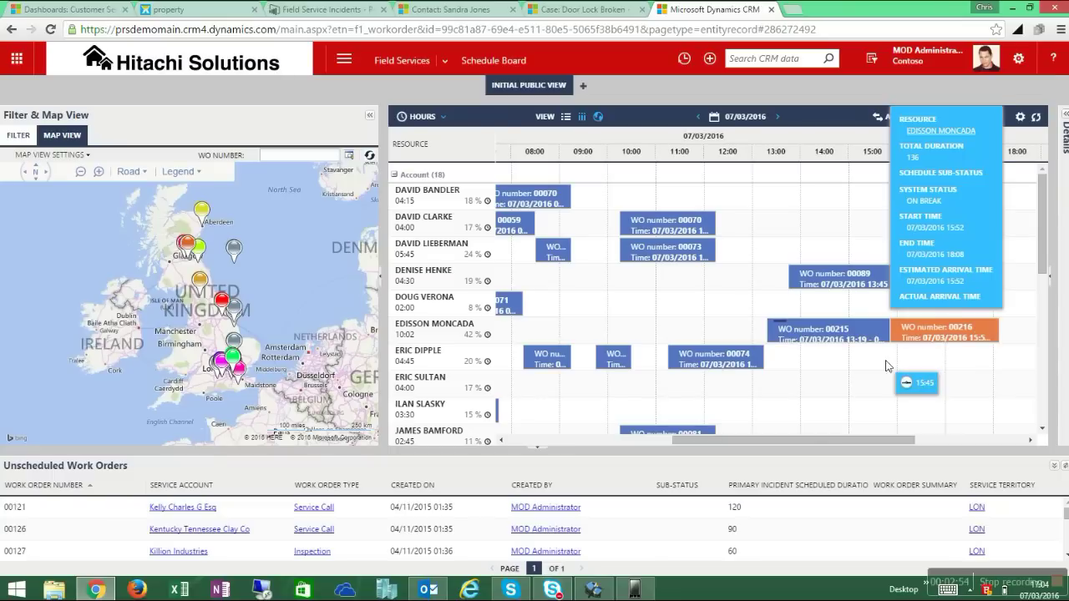
left_click(634, 590)
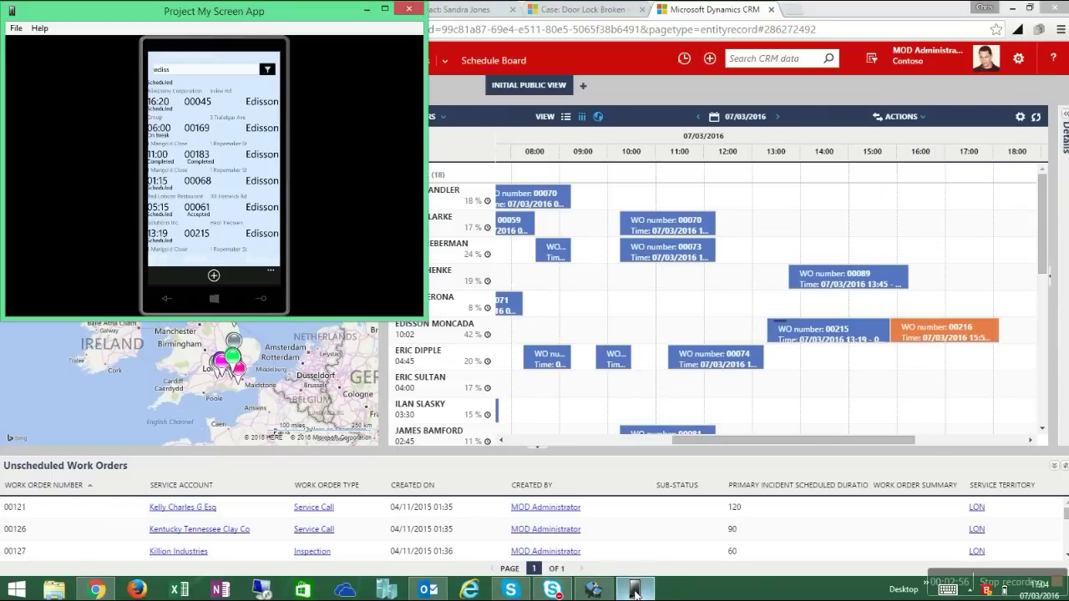
Enlarge the phone projection, return to the Schedule Board and open work order 00216 from its booking to view its SLA.
left_click(386, 10)
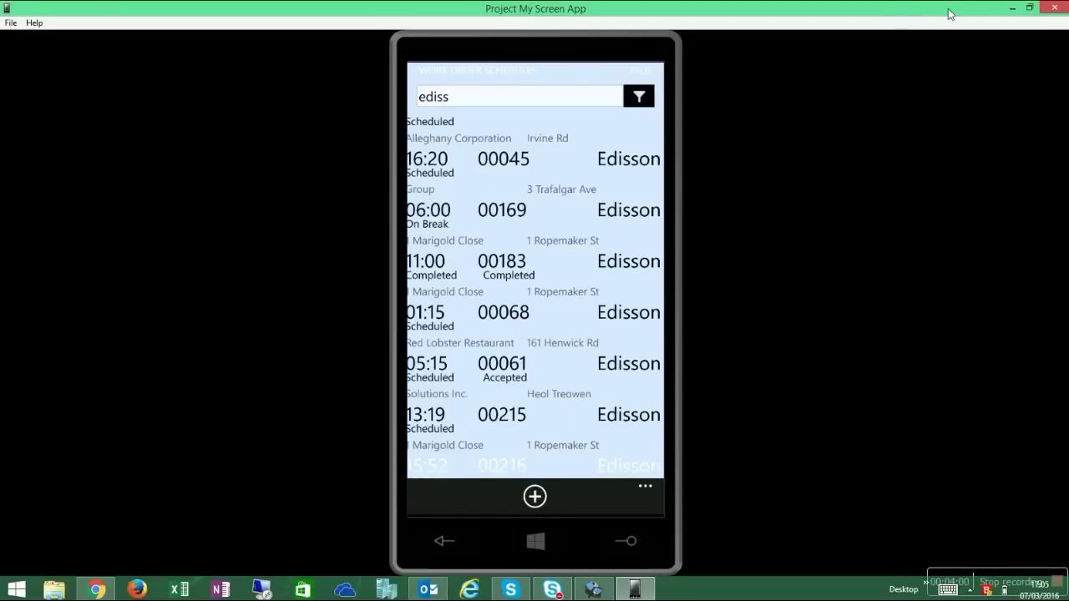
left_click(1012, 8)
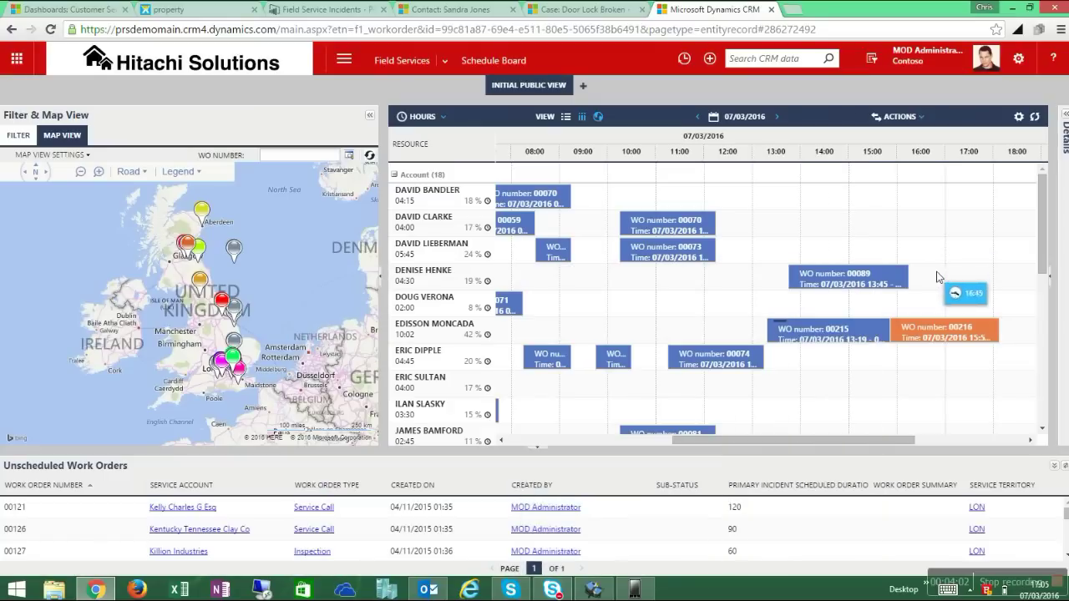
double_click(934, 336)
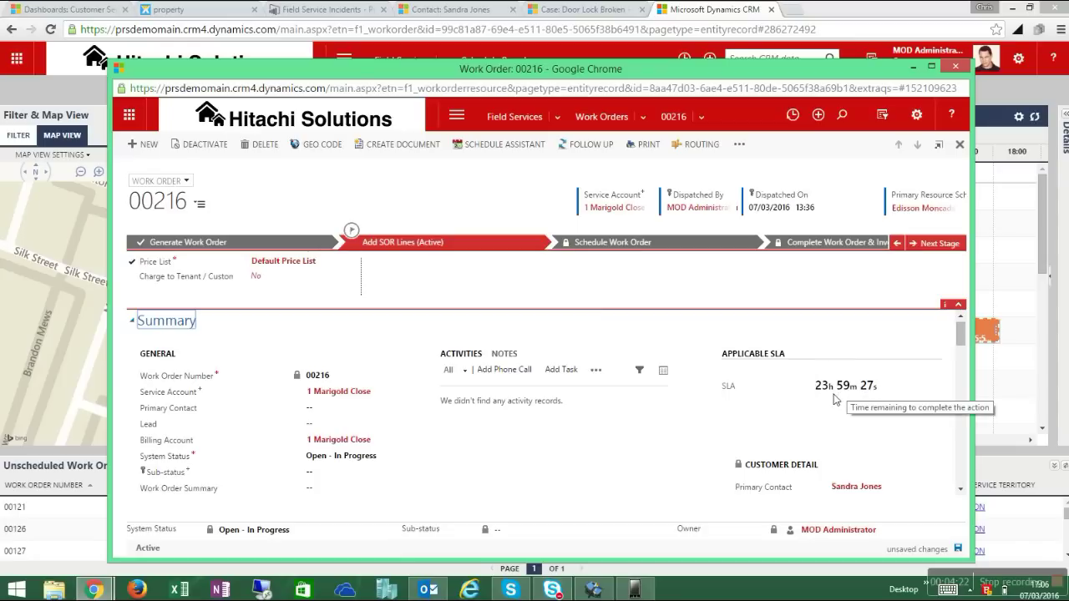
Check the phone projection, refresh the Schedule Board and inspect the 15:52 booking's details, viewing the projection again before returning to the board.
left_click(641, 589)
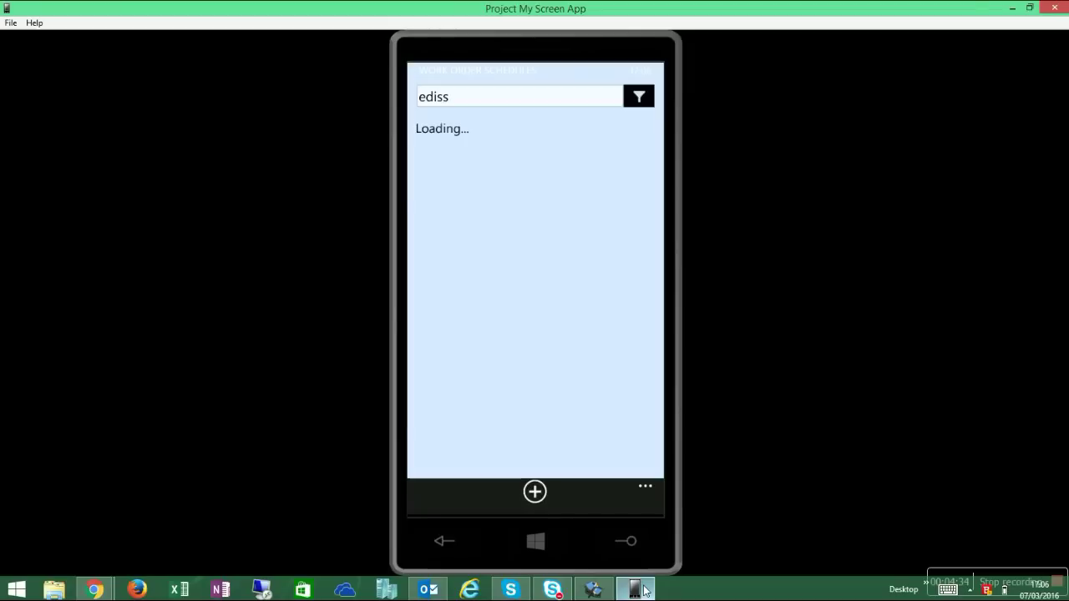
left_click(1008, 8)
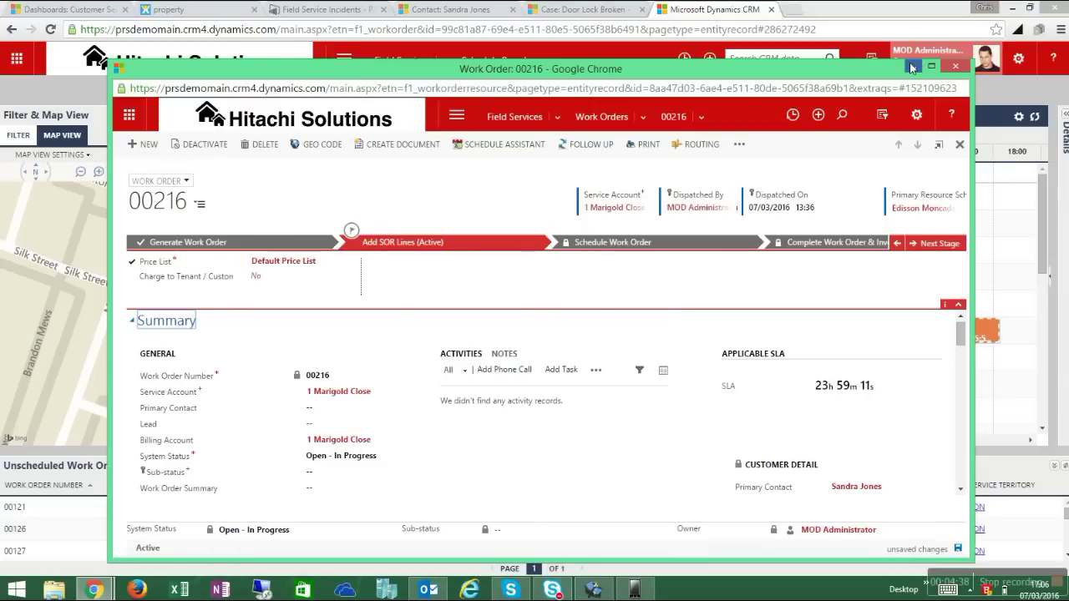
left_click(1036, 105)
left_click(1035, 116)
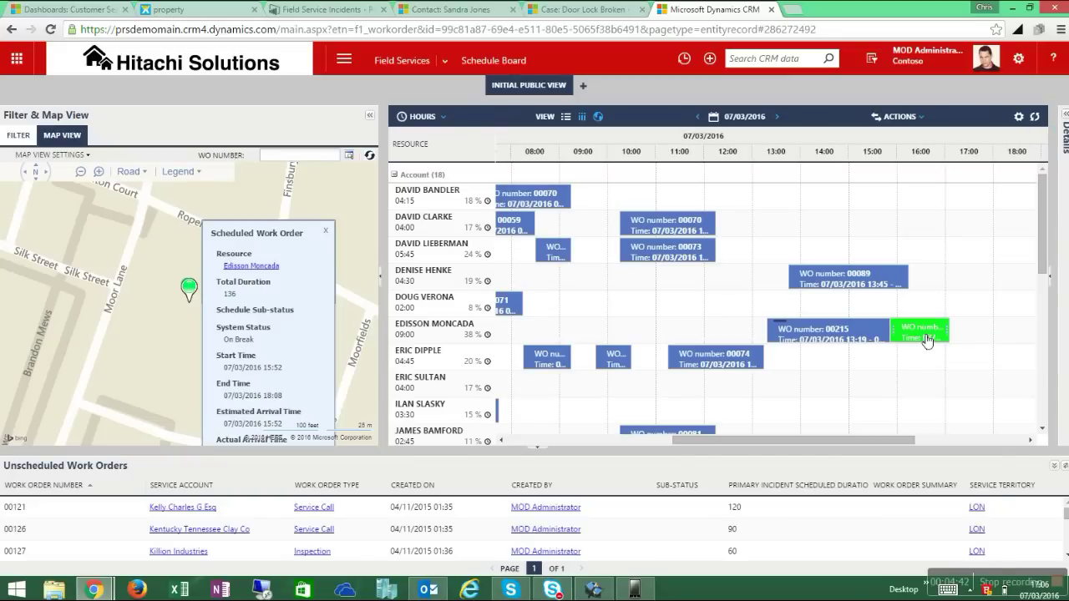
mouse_move(946, 337)
left_click(635, 590)
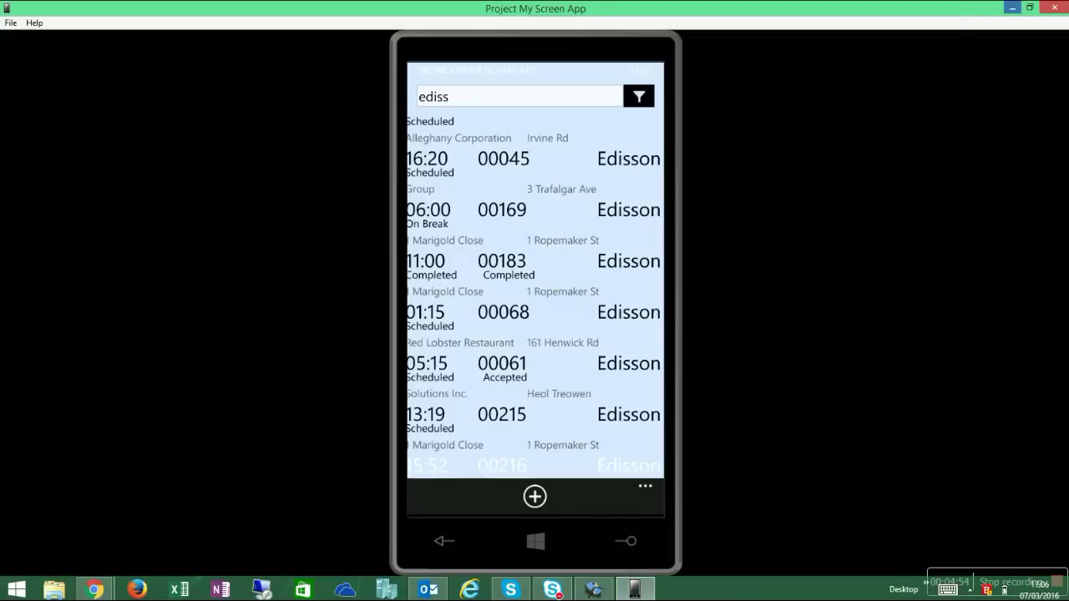
left_click(1011, 8)
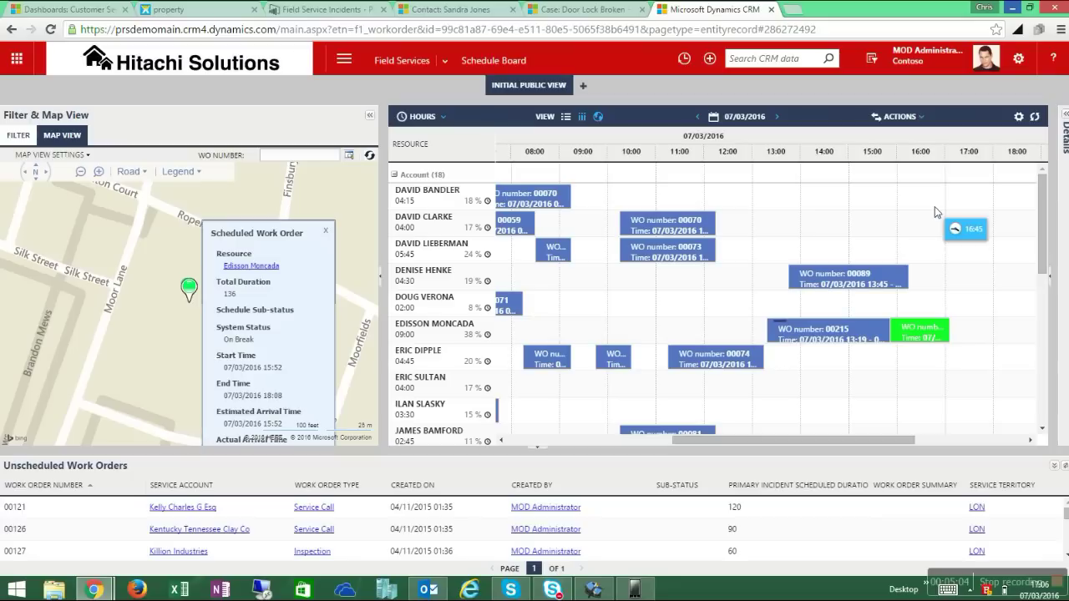
Switch to the Power BI Field Service Incidents dashboard and filter its incident map and case type chart by Team 2, Team 1 and Team 3 channel segments.
left_click(292, 11)
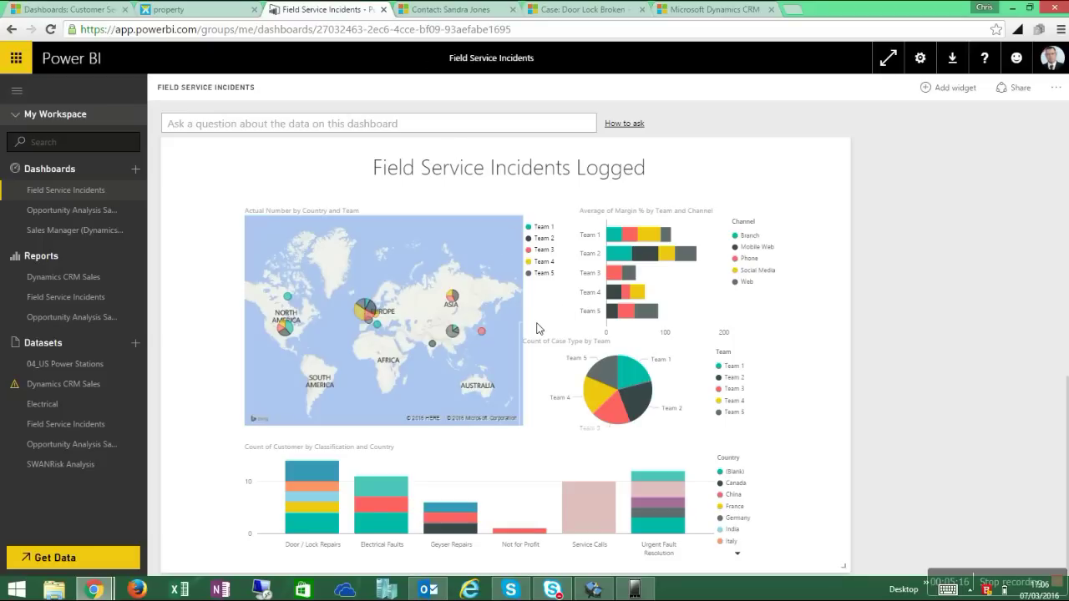
left_click(618, 255)
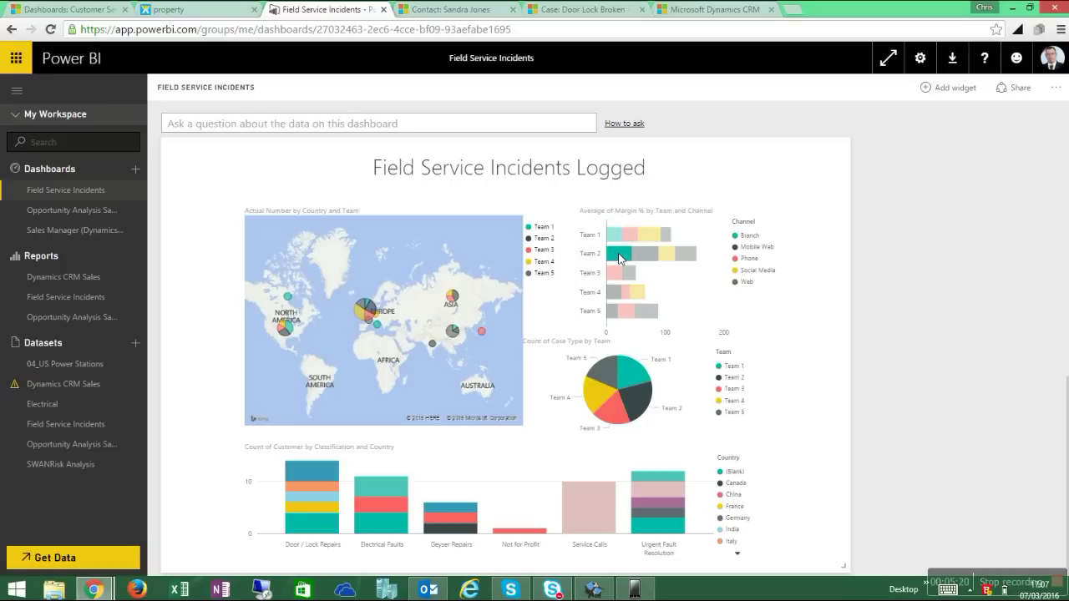
left_click(644, 259)
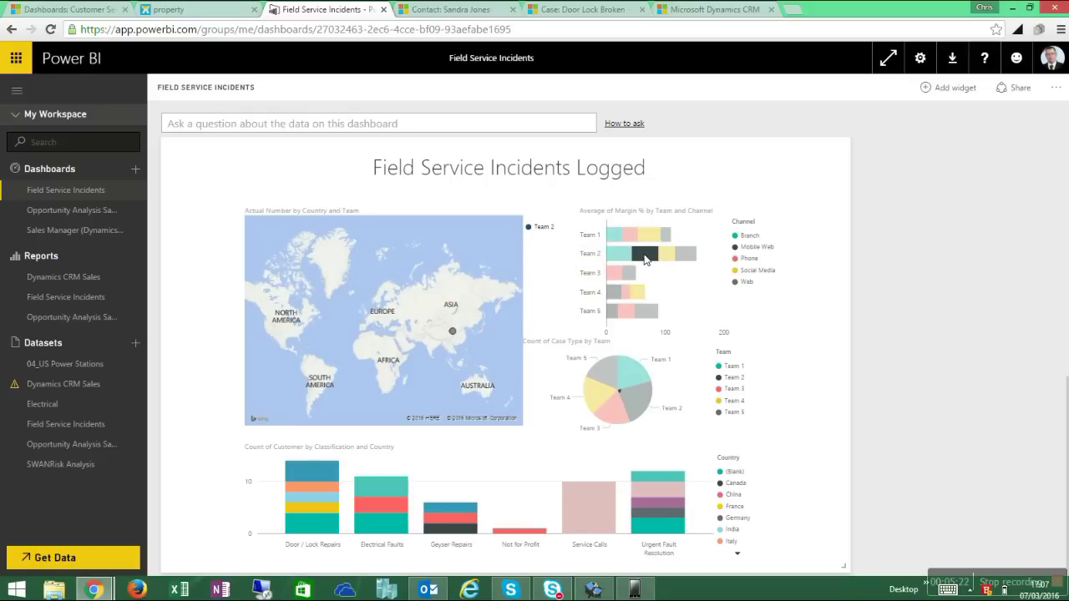
left_click(645, 240)
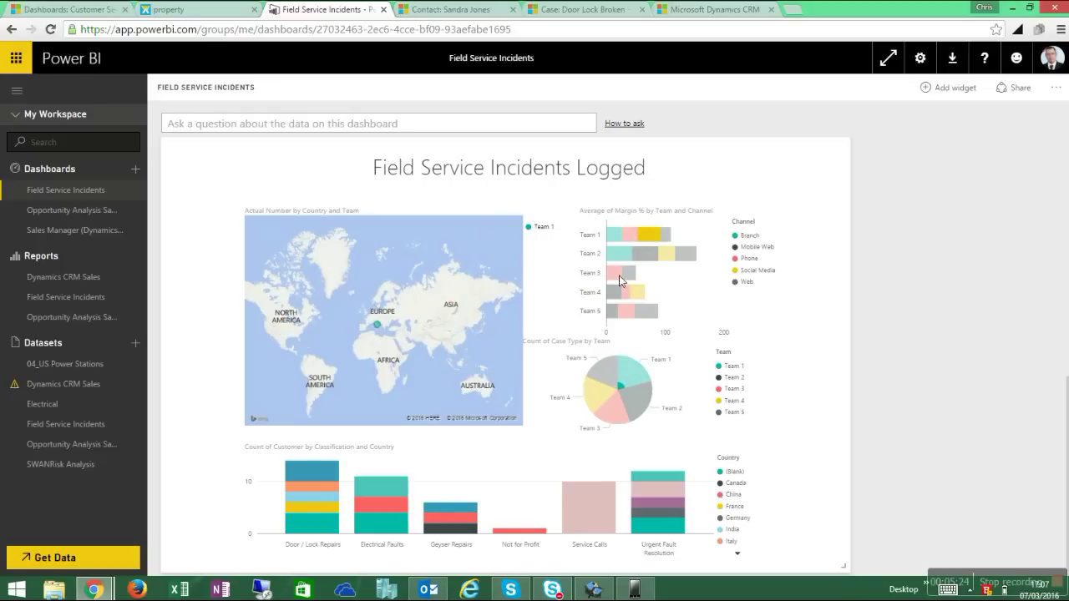
left_click(618, 274)
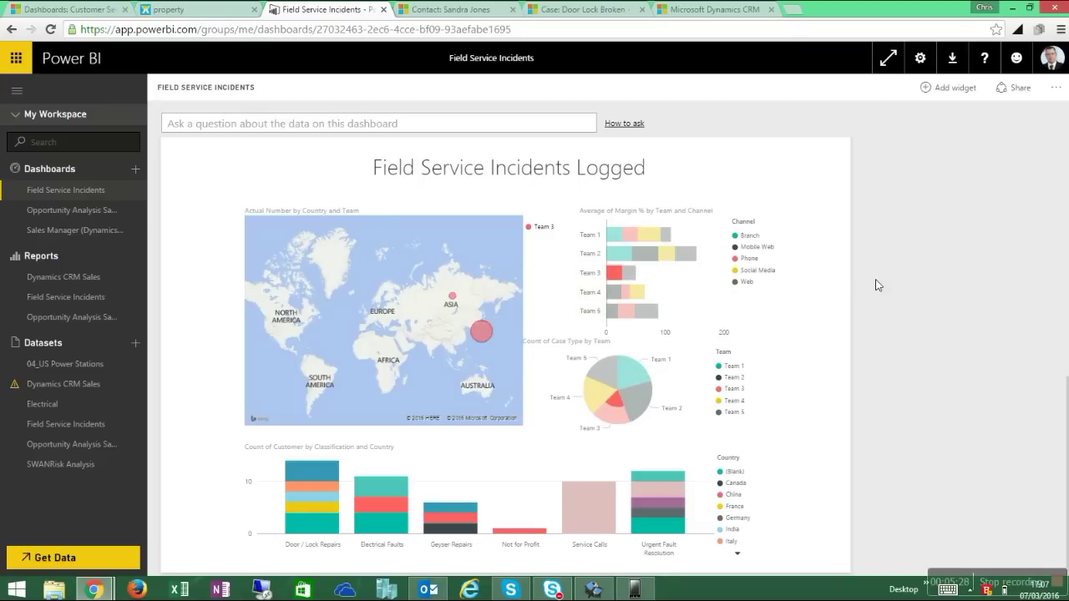
In the dashboard's monthly SLA line chart, highlight the Inside SLA % series and the Success % series.
scroll(1068, 386, "up", 4)
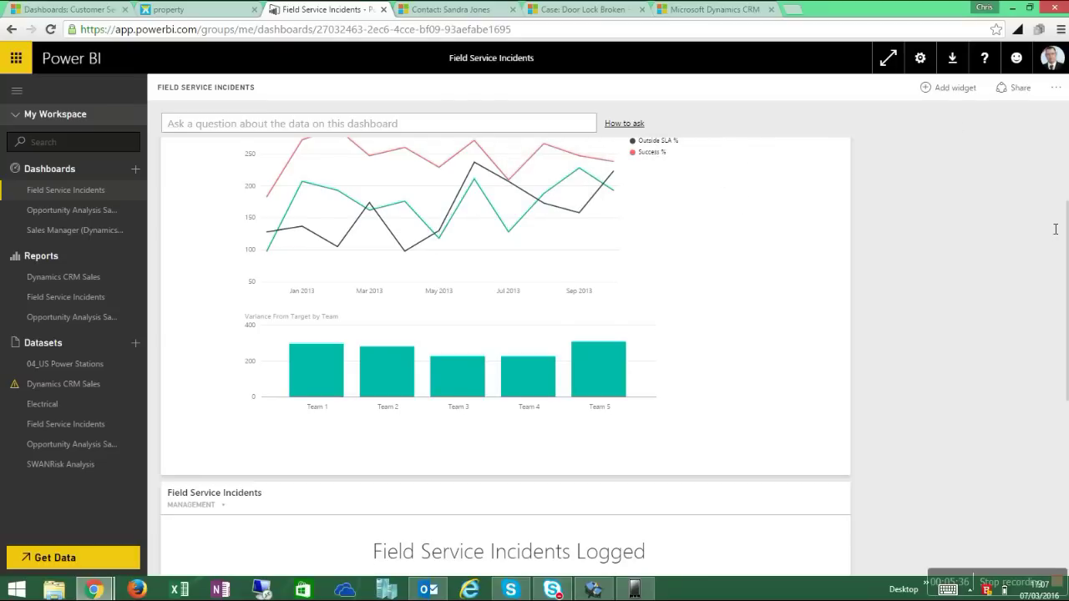
scroll(1052, 232, "up", 1)
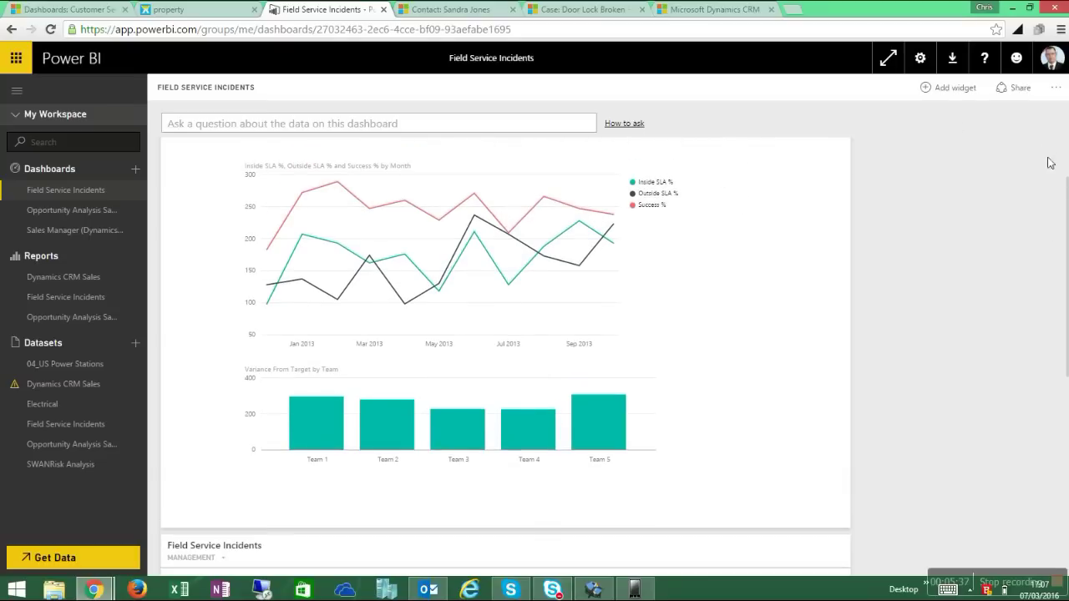
left_click(654, 186)
left_click(655, 206)
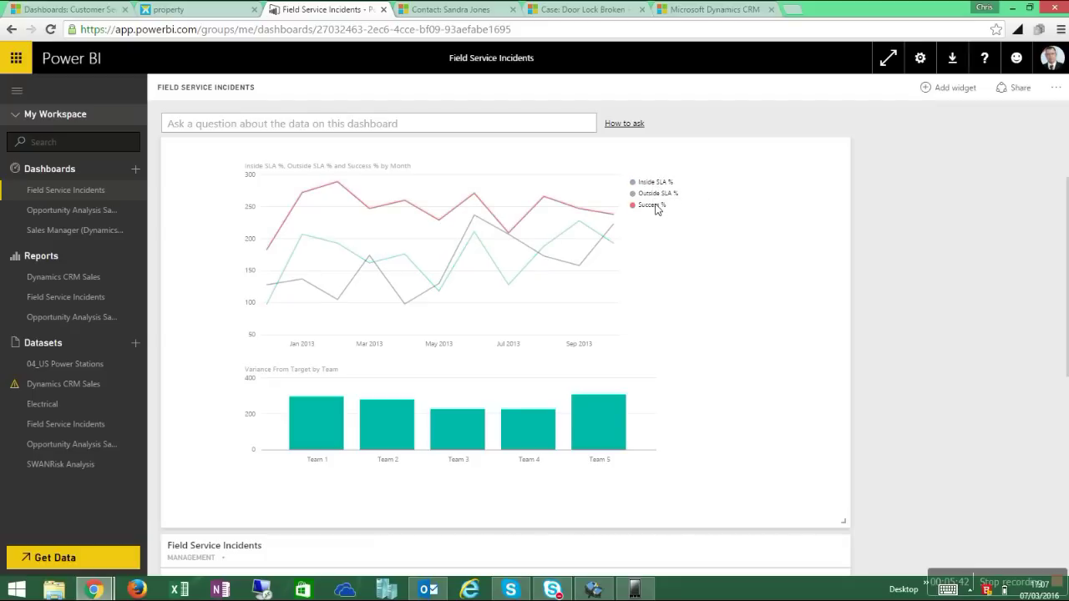
Filter the monthly SLA chart by each team from Team 5 to Team 1 using the Variance From Target bars.
left_click(595, 422)
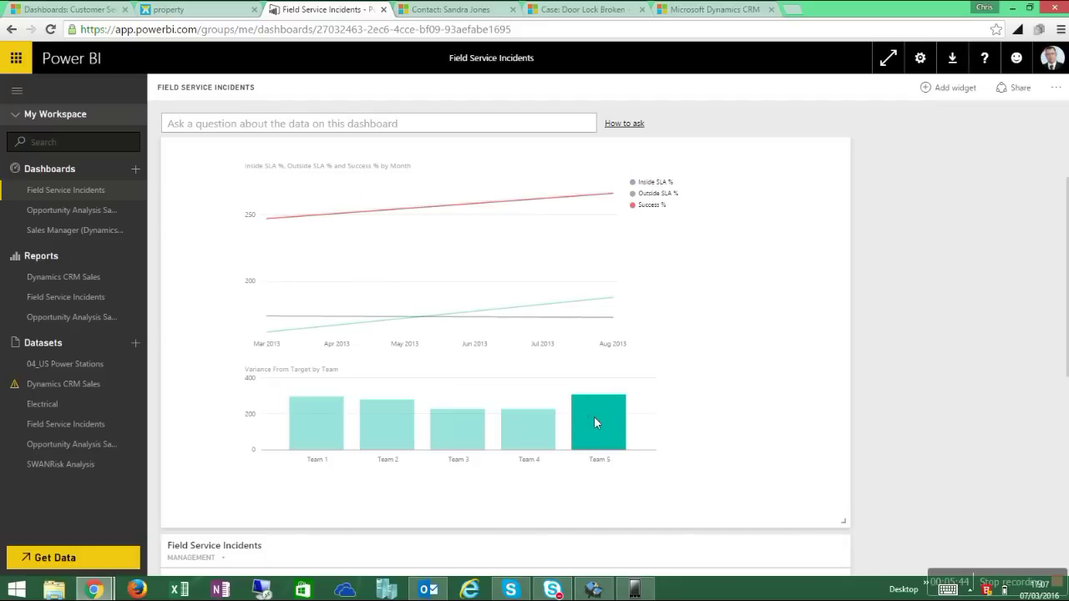
left_click(513, 446)
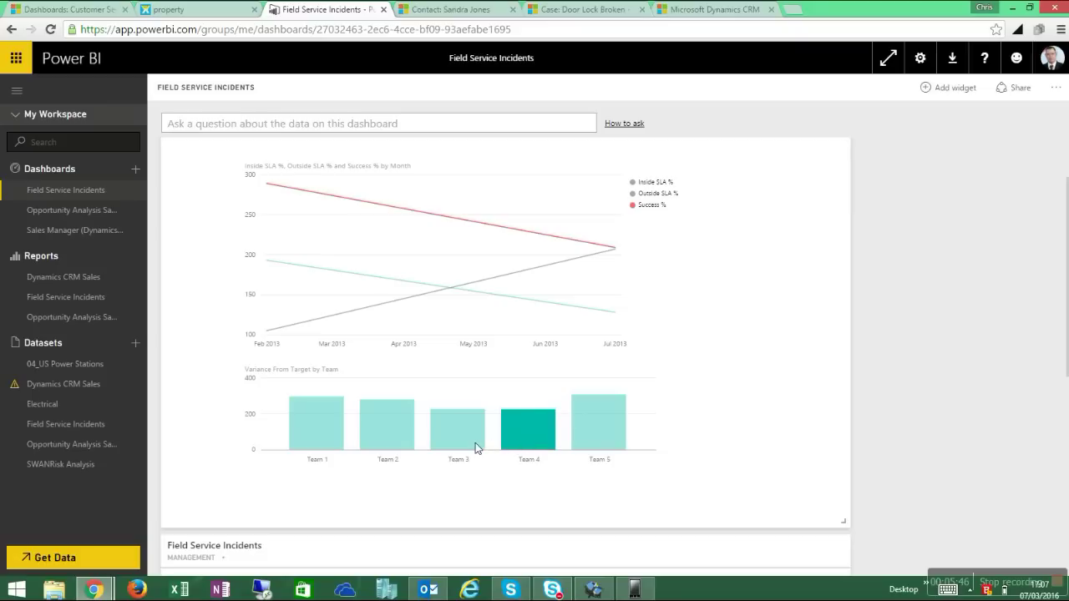
left_click(475, 442)
left_click(406, 436)
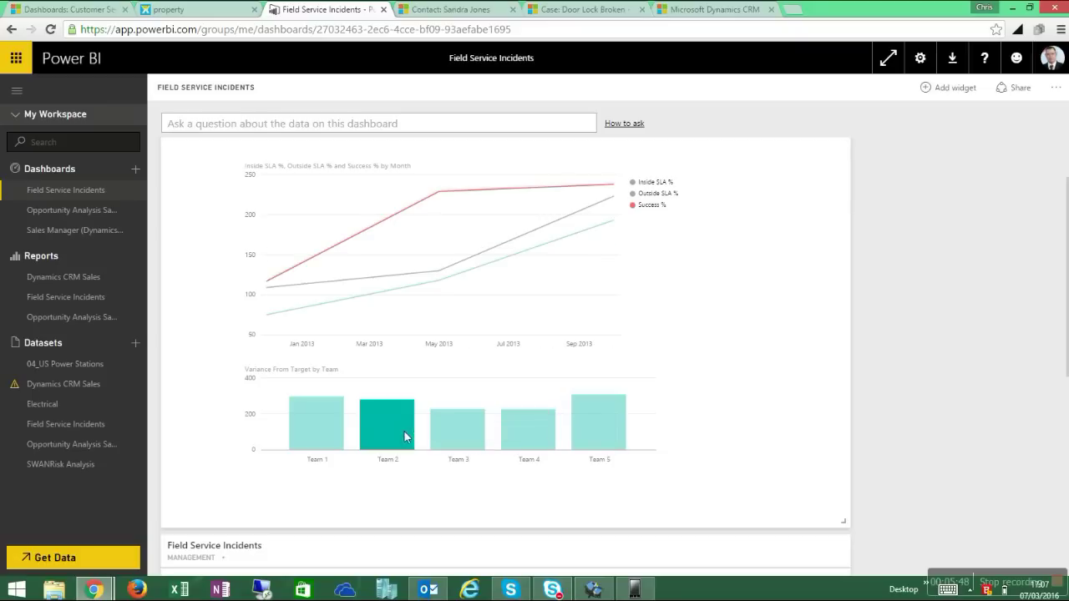
left_click(326, 426)
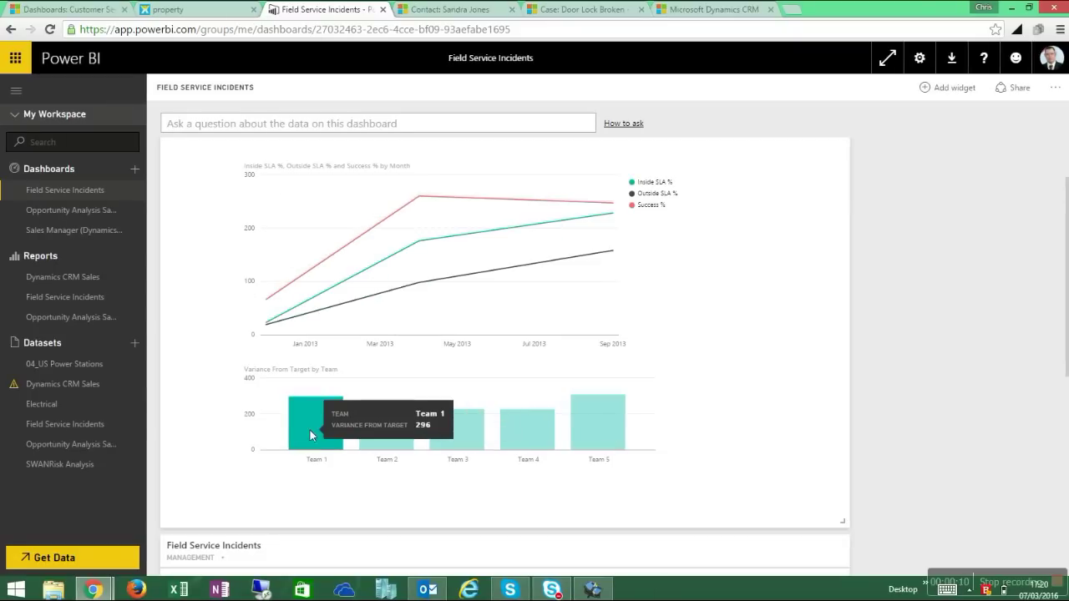
Ask the dashboard the question "show number of cases by type" to chart the cases by case type.
left_click(394, 126)
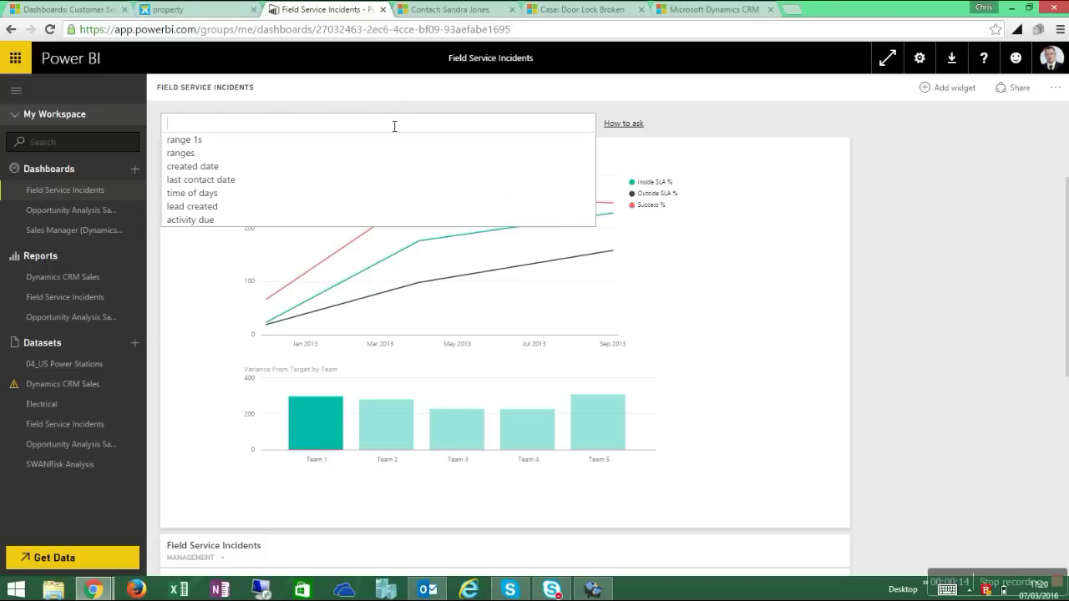
type("show num")
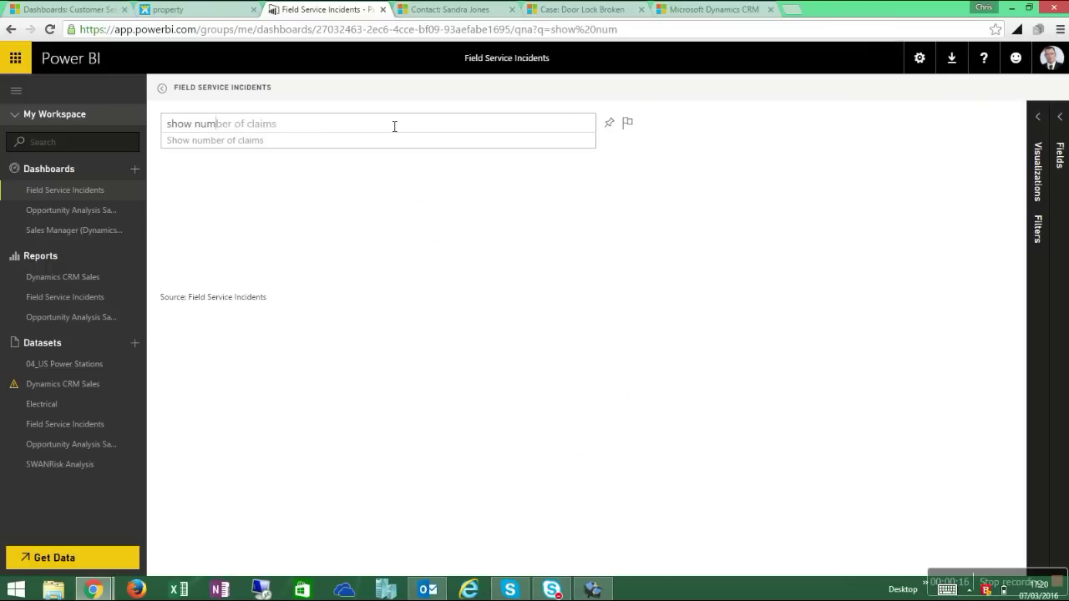
type("ber of cases")
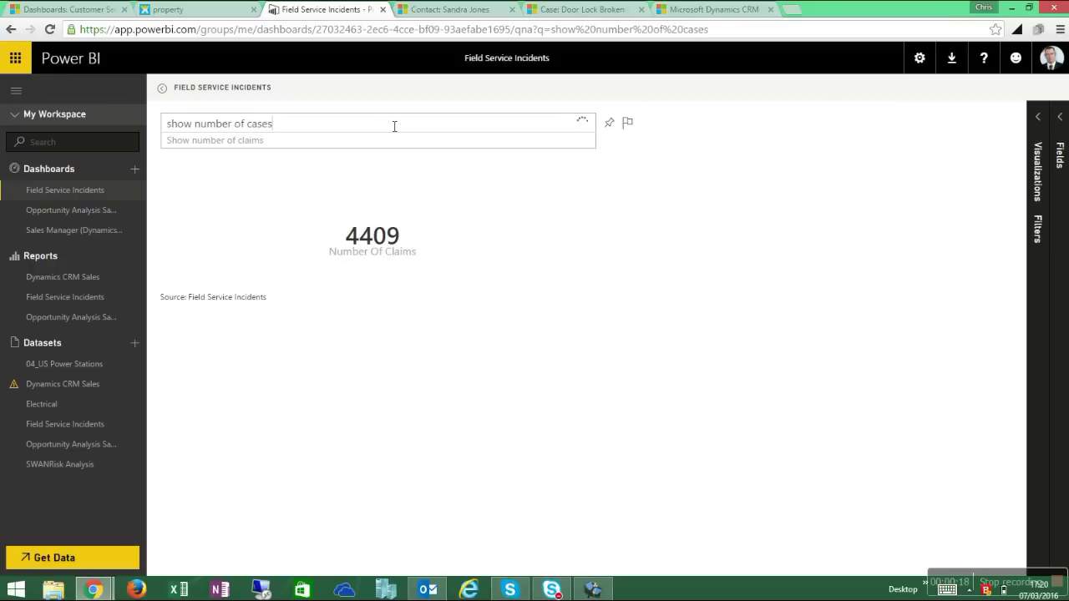
type(" by type")
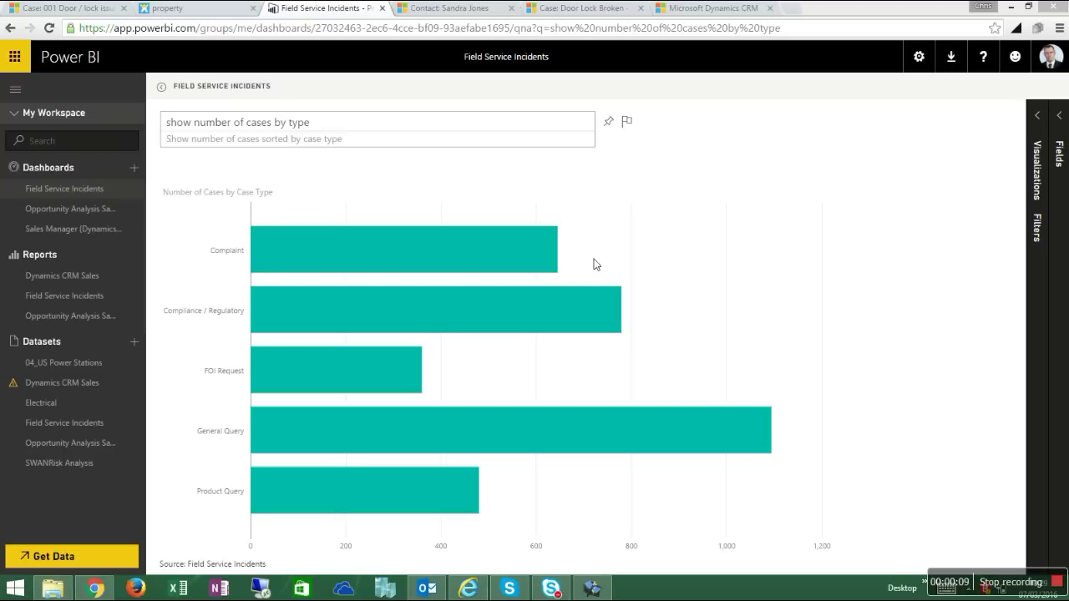
Switch to the property website and open its Properties page.
left_click(236, 20)
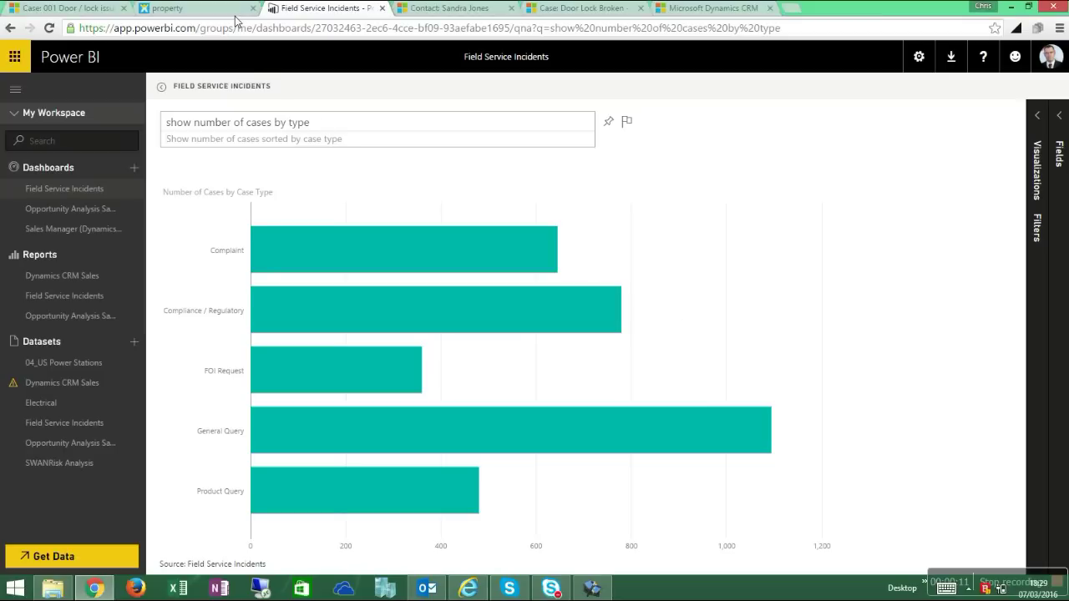
left_click(233, 8)
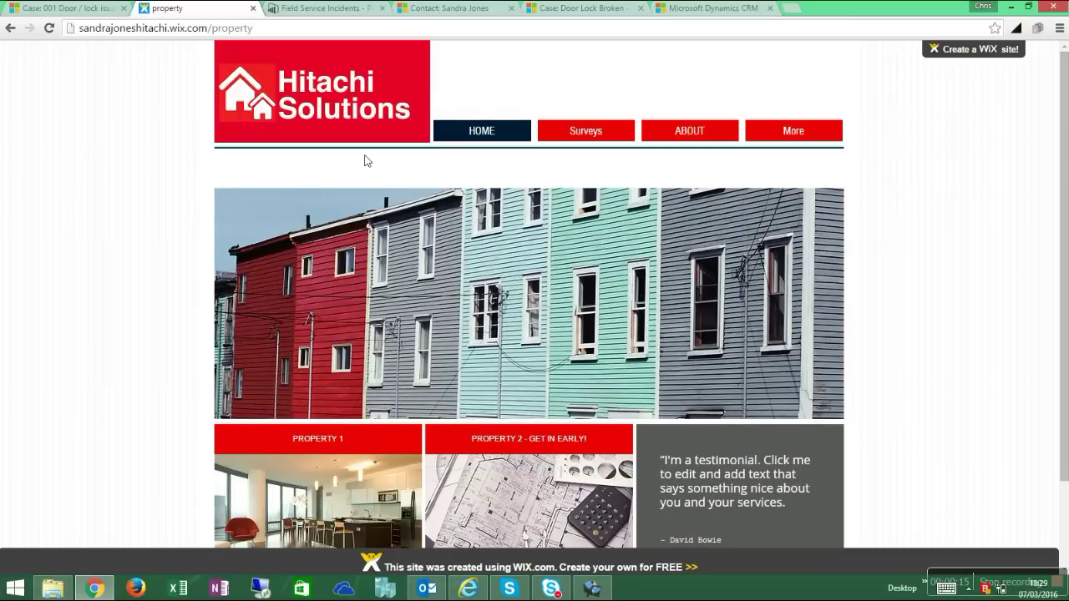
mouse_move(800, 135)
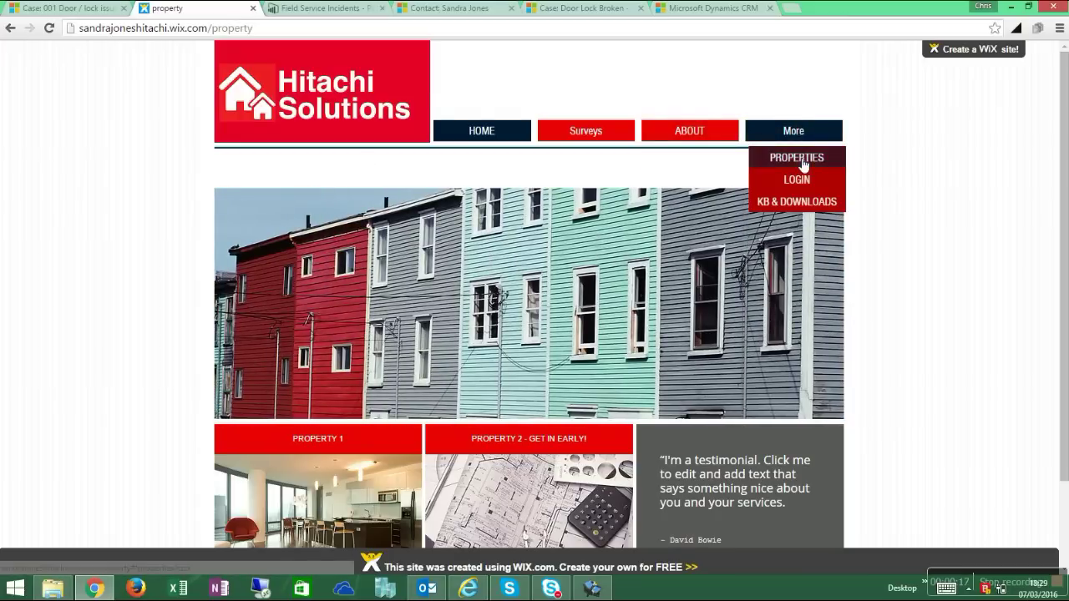
left_click(802, 162)
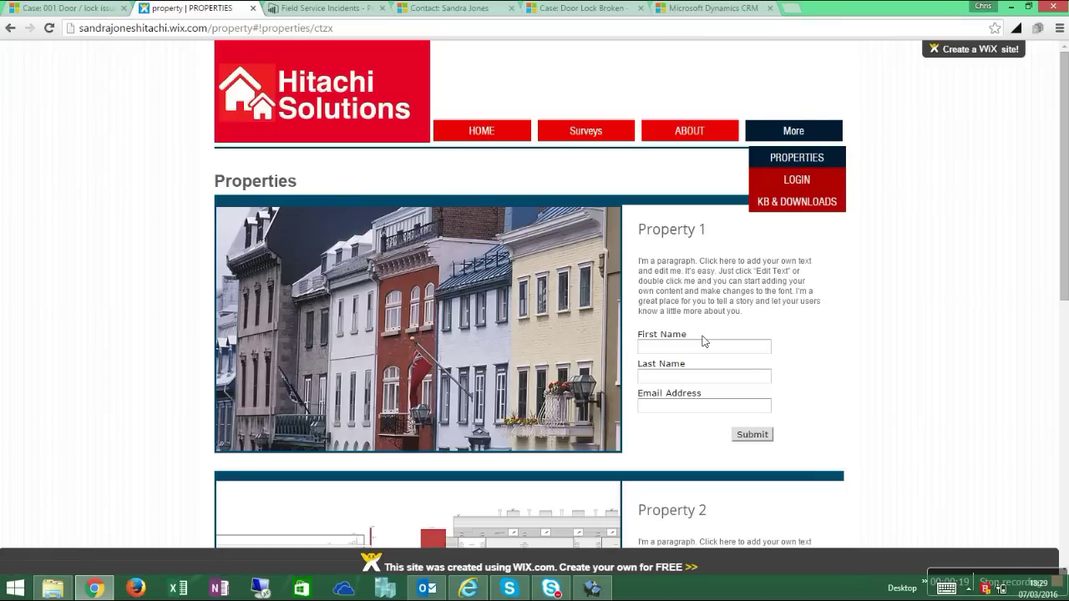
Open the website's Login page with the Customer Portal and view the signed-in account's options.
left_click(797, 181)
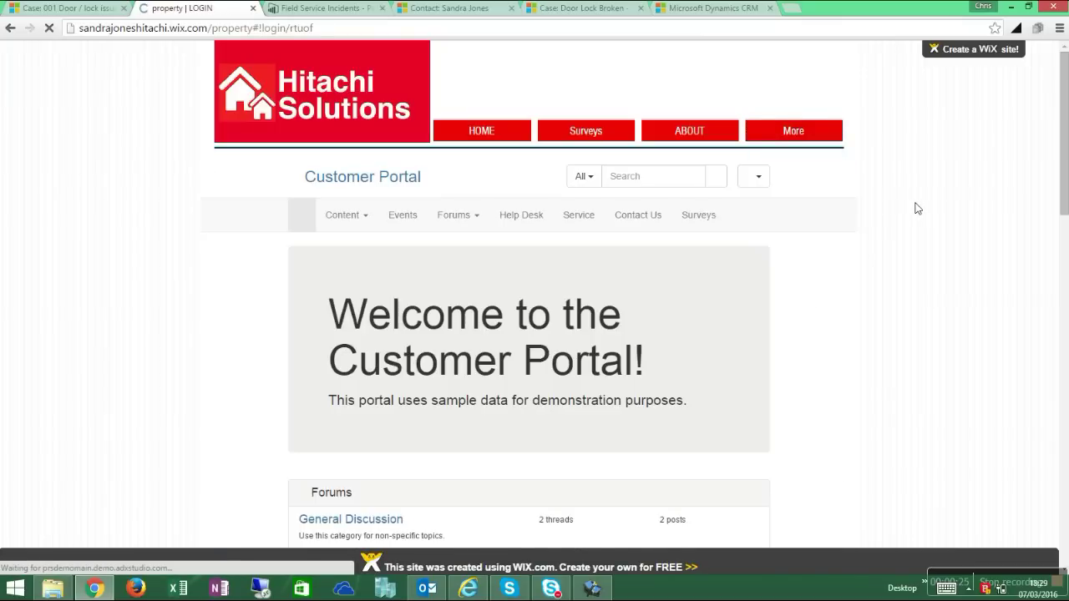
left_click(767, 182)
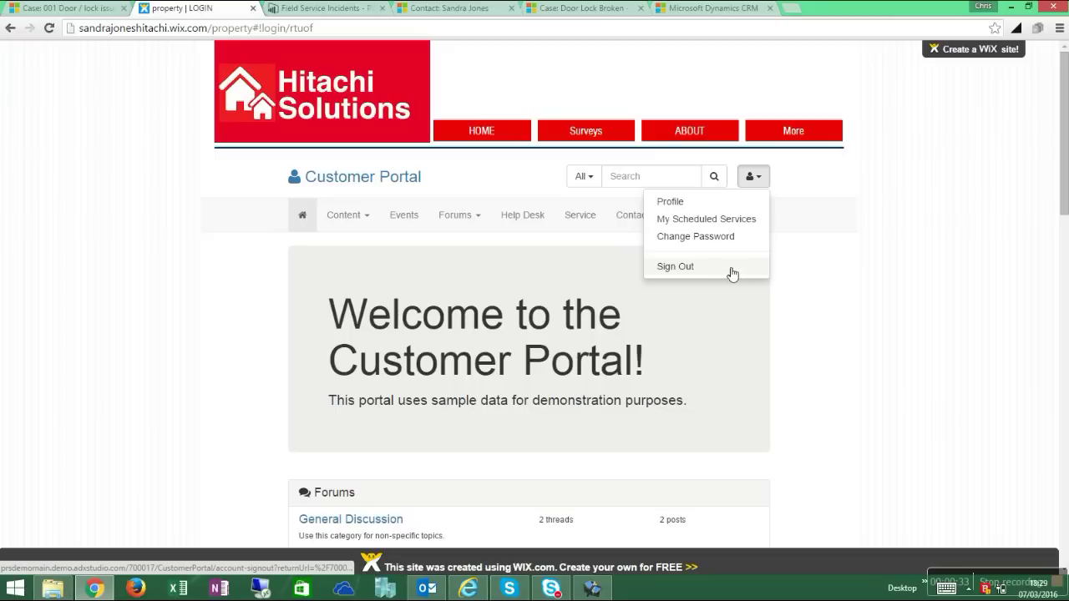
left_click(835, 306)
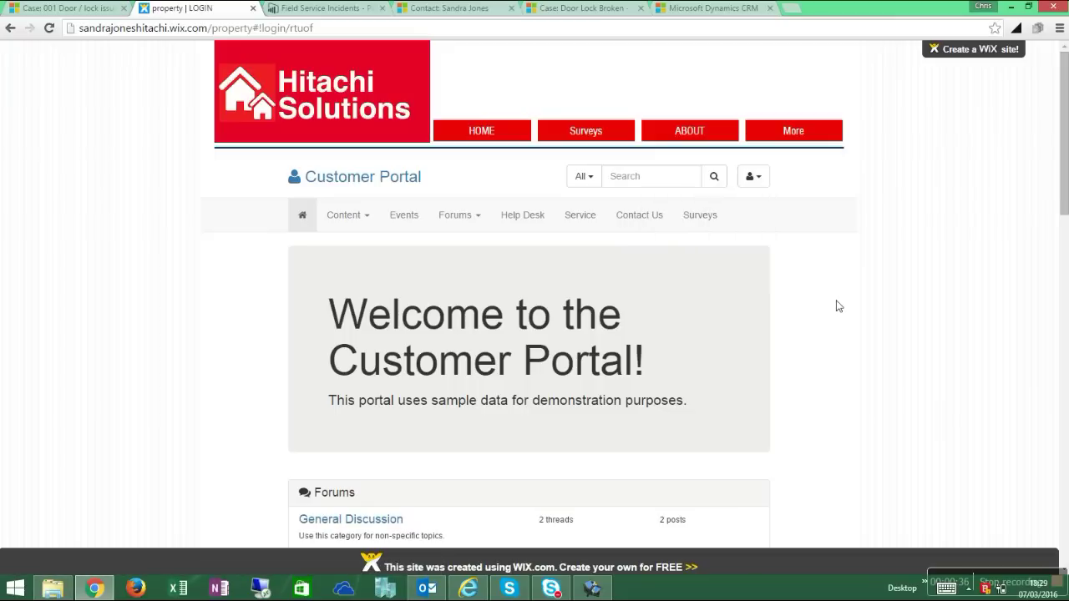
Open the portal's Help Desk and search the support content for "Door Repair".
left_click(521, 217)
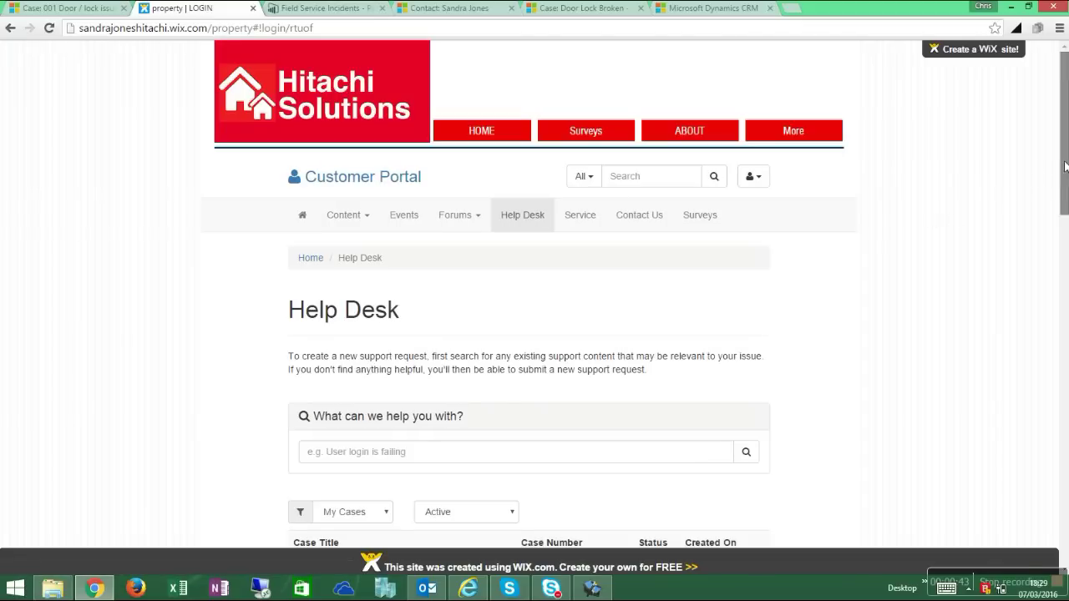
left_click_drag(1064, 134, 1064, 214)
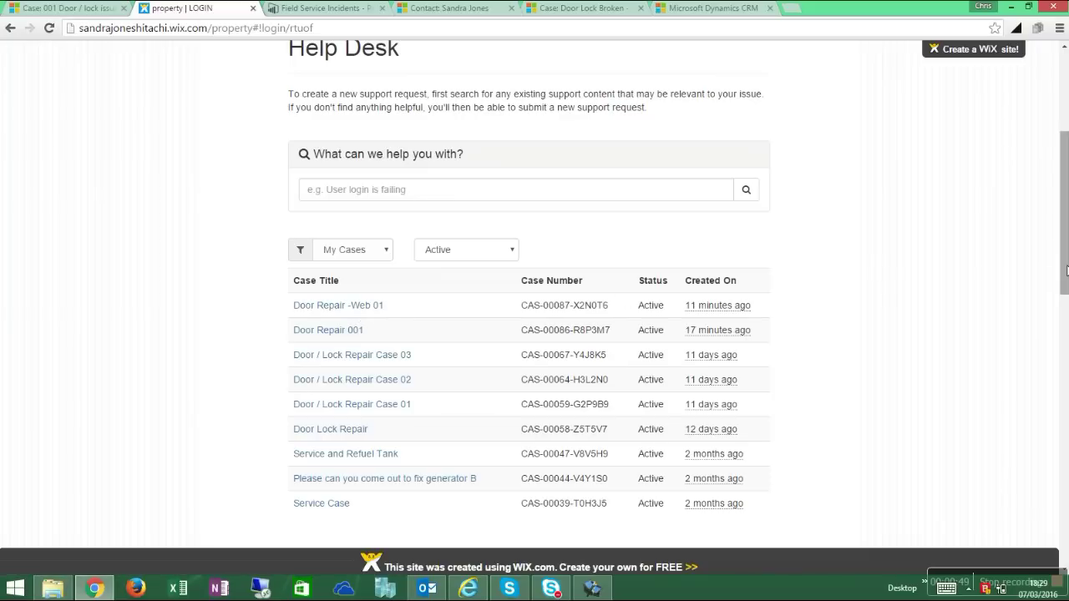
left_click_drag(1065, 272, 1065, 241)
left_click(638, 294)
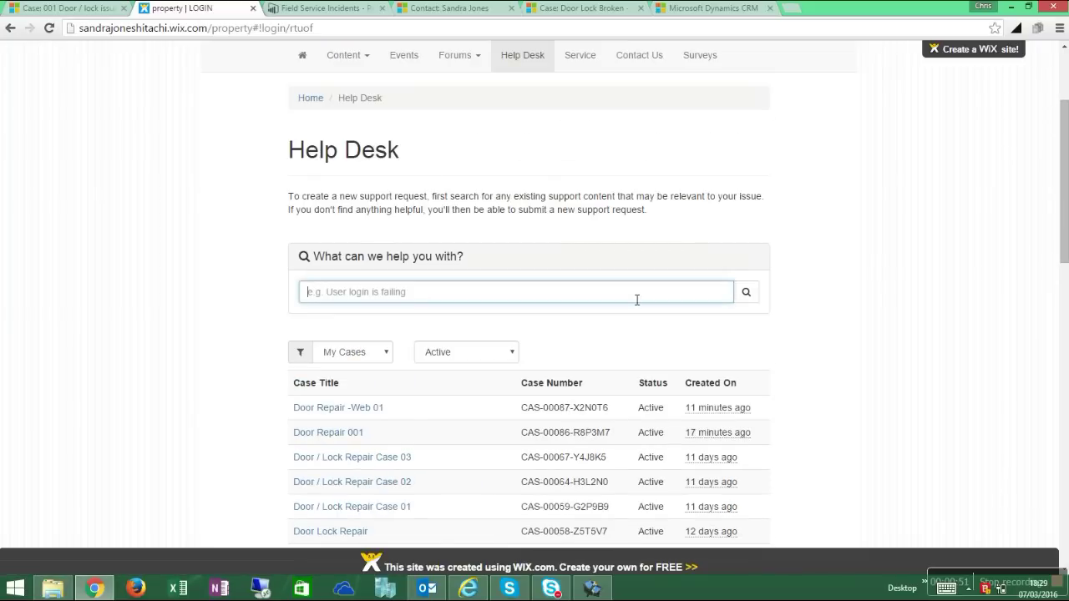
type("door")
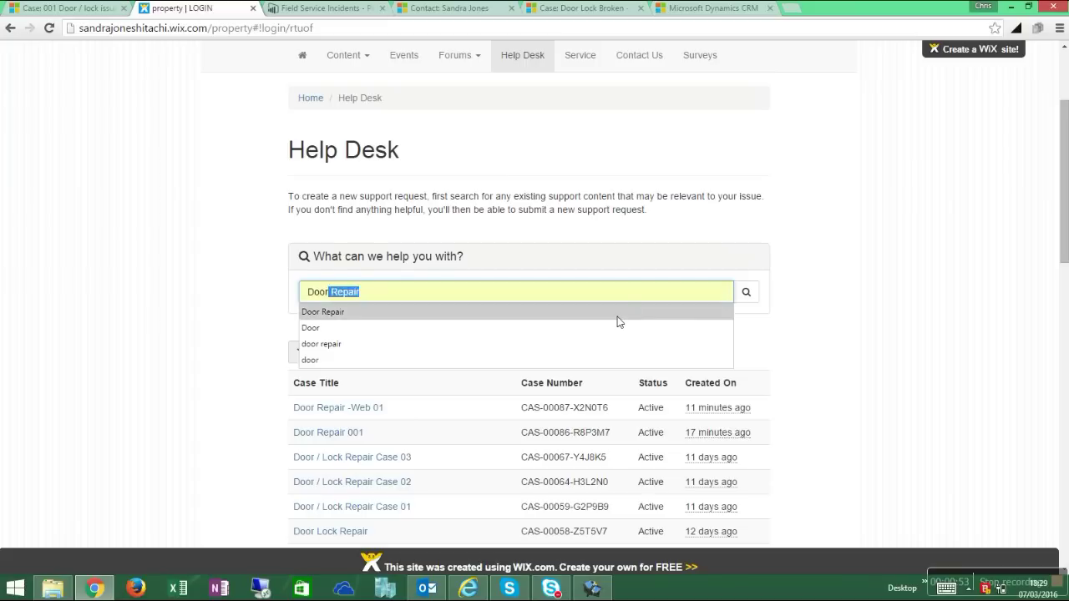
left_click(615, 314)
left_click(754, 298)
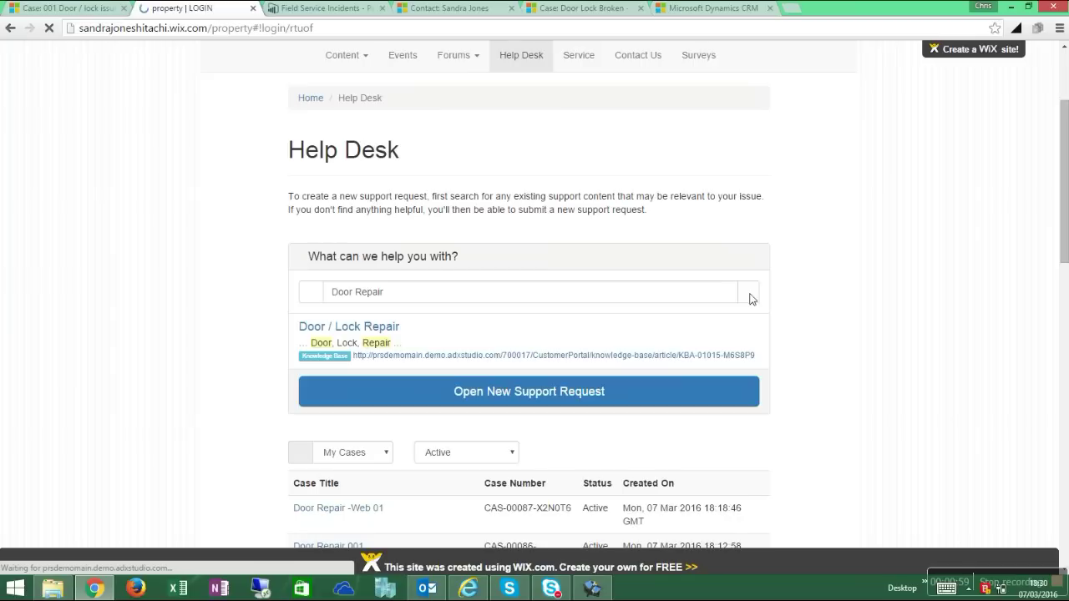
Read the Door / Lock Repair knowledge base article and return to the Help Desk search results.
left_click(521, 356)
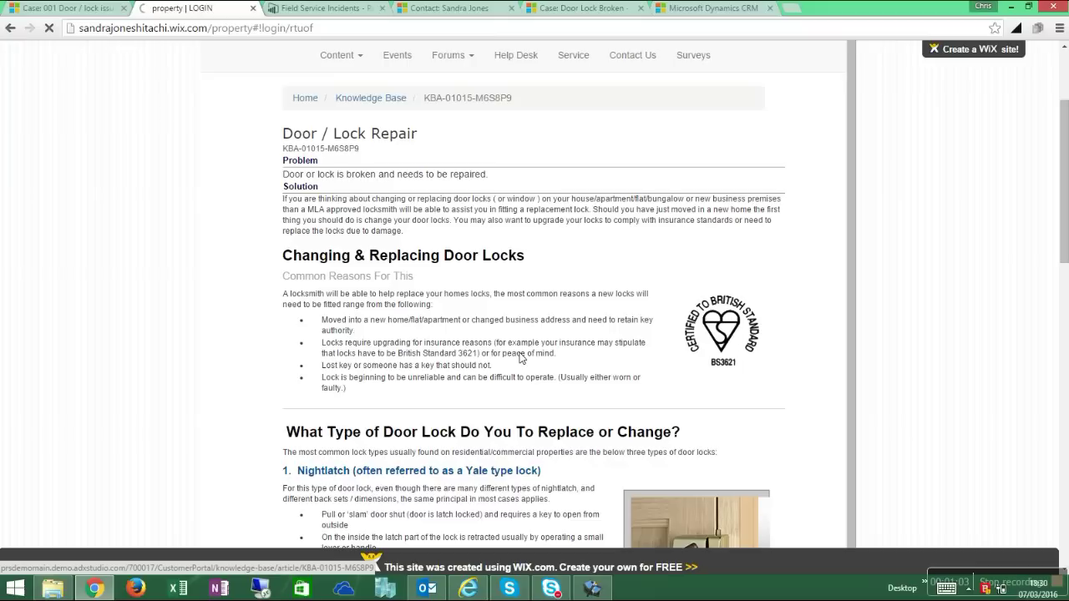
left_click_drag(1064, 131, 1064, 42)
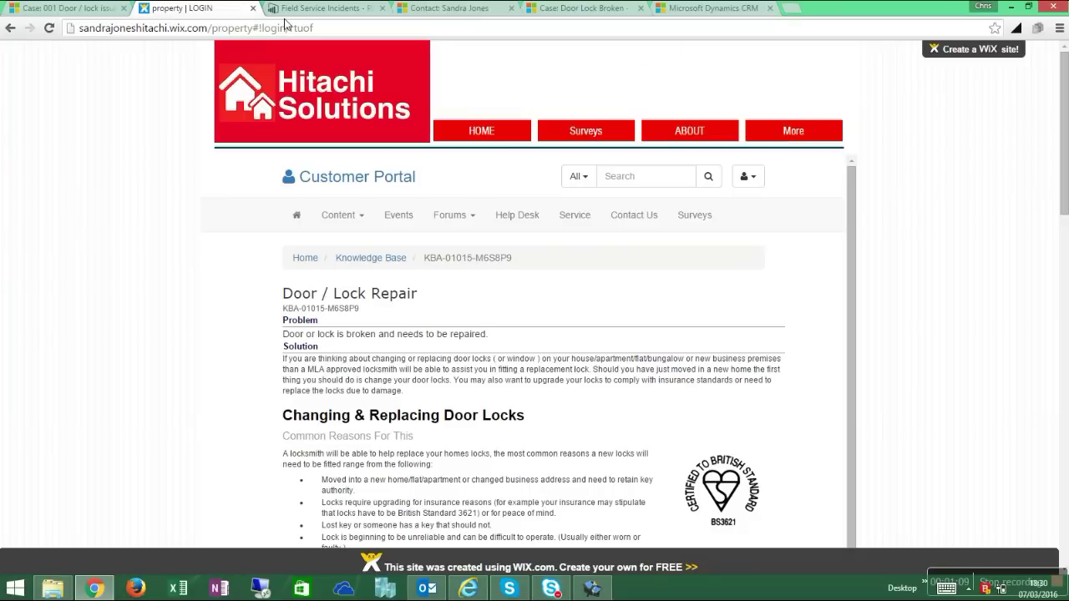
left_click(9, 30)
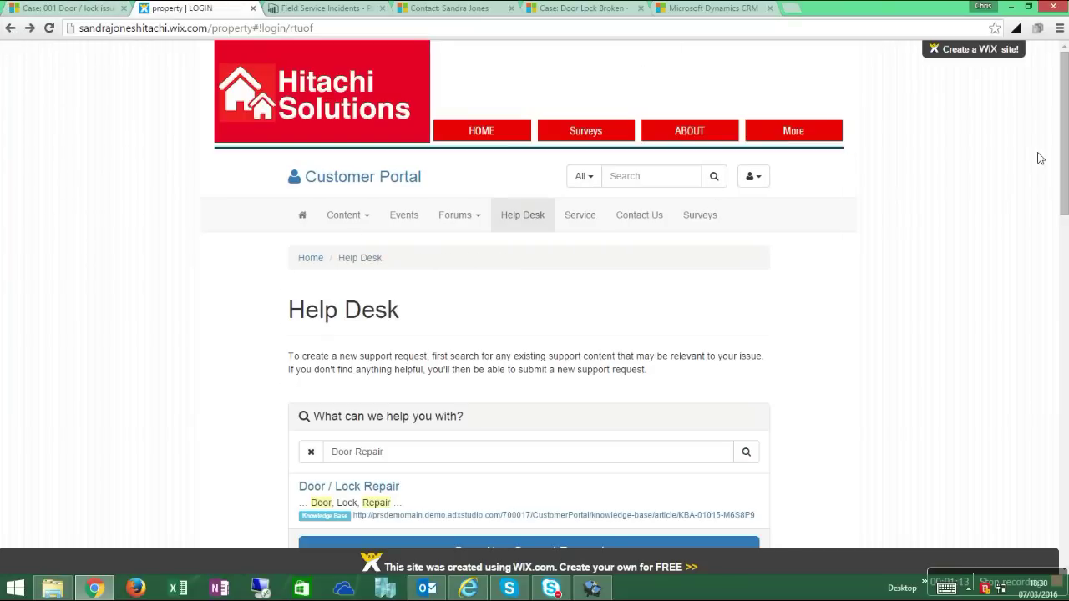
Open a new support request, give it the subject line "Door Repair 002 - Web02" and copy that text.
left_click_drag(1062, 147, 1063, 204)
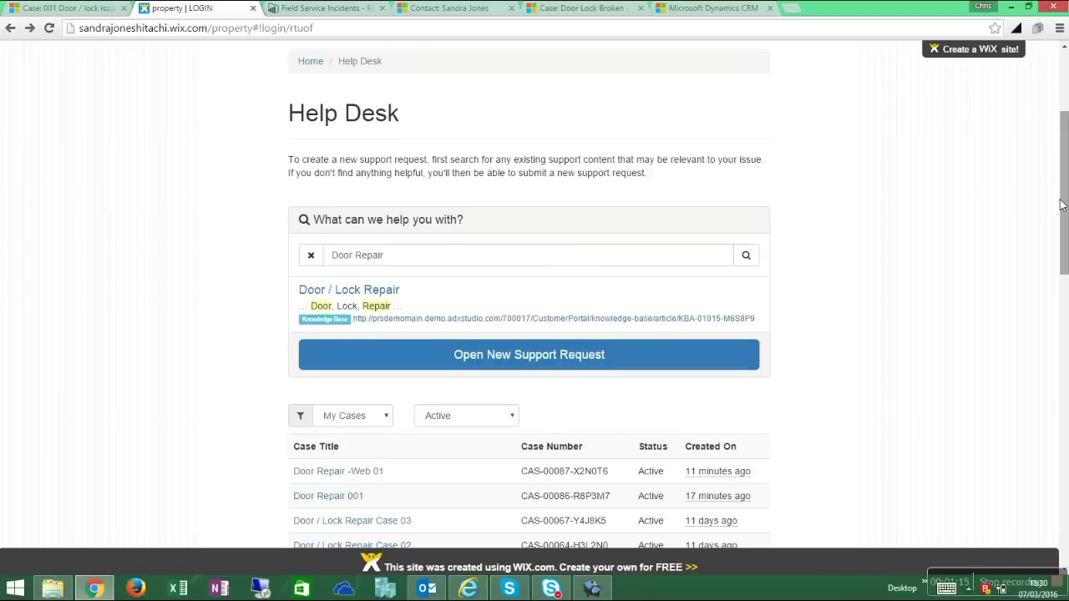
left_click(570, 357)
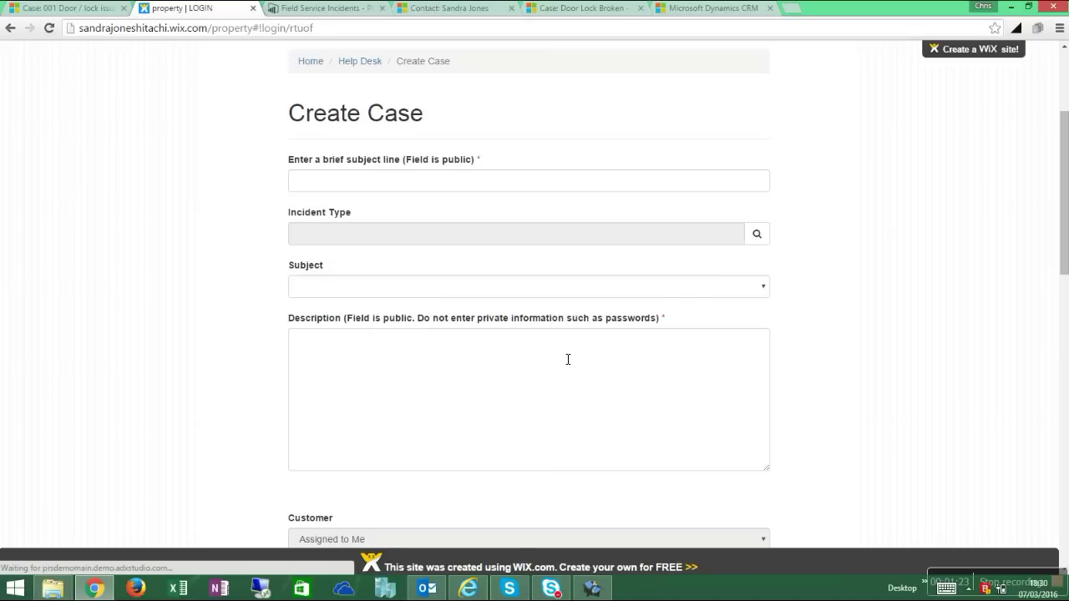
left_click(669, 190)
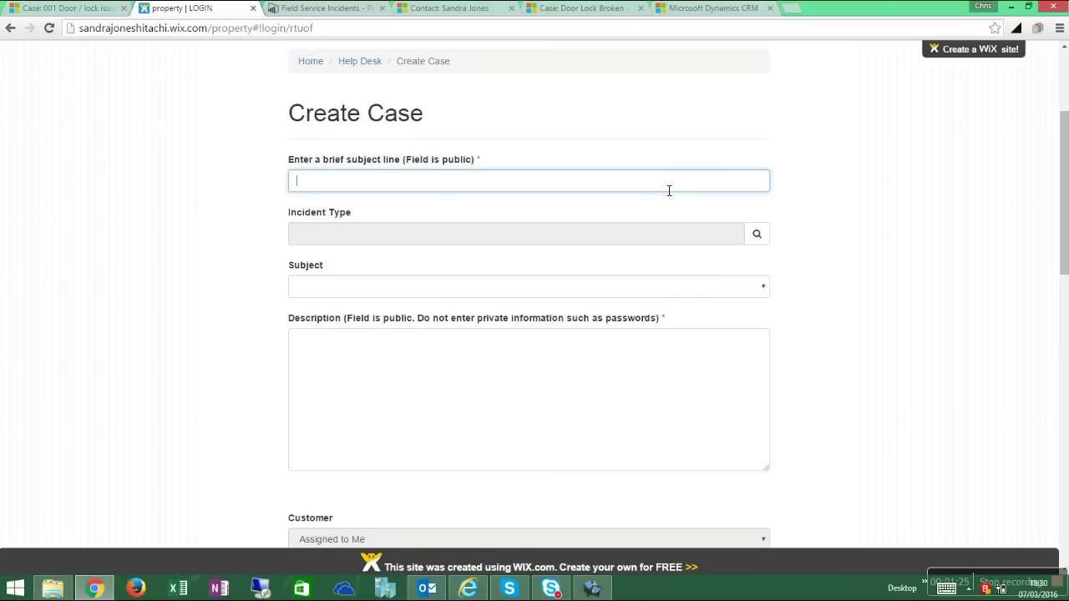
type("Door ")
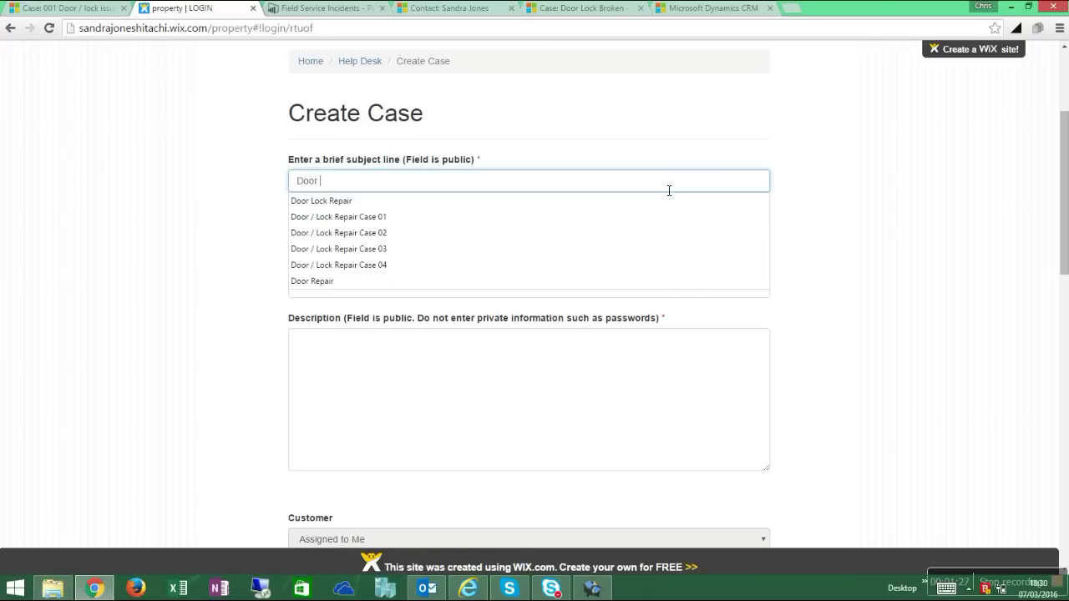
type("Repair 002")
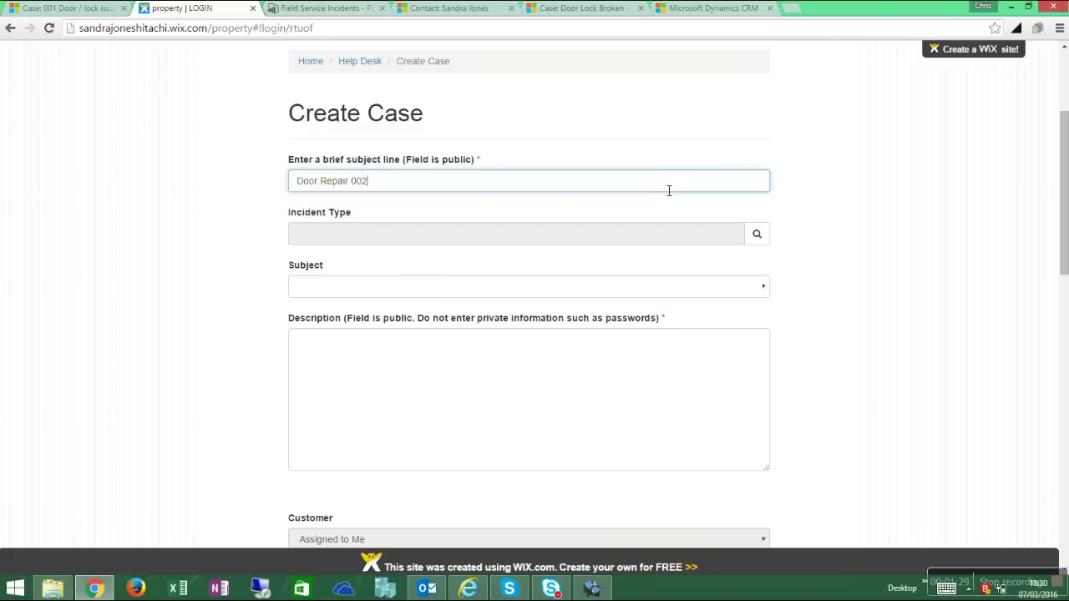
type(" - Web02")
left_click_drag(482, 186, 265, 189)
key("ctrl+c")
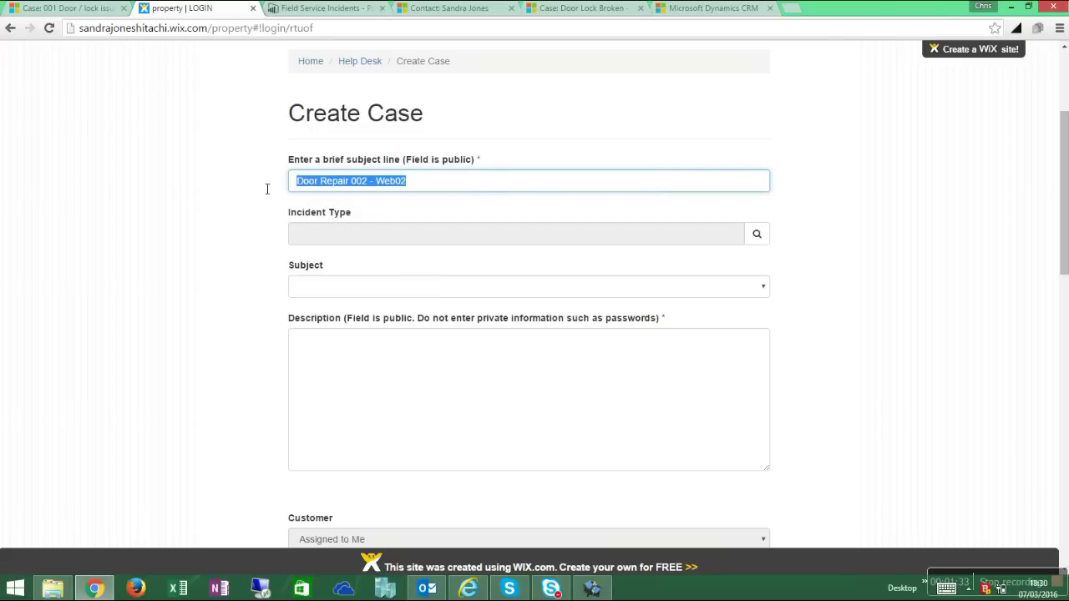
Set the case's incident type to Door / Lock Inspection & Repairs.
left_click(413, 229)
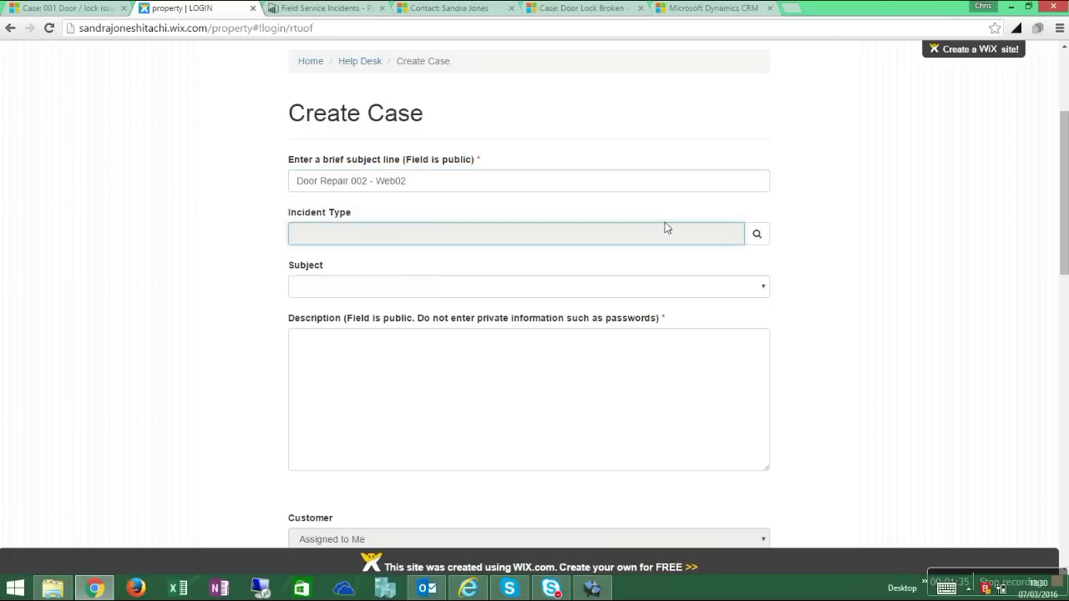
left_click(759, 234)
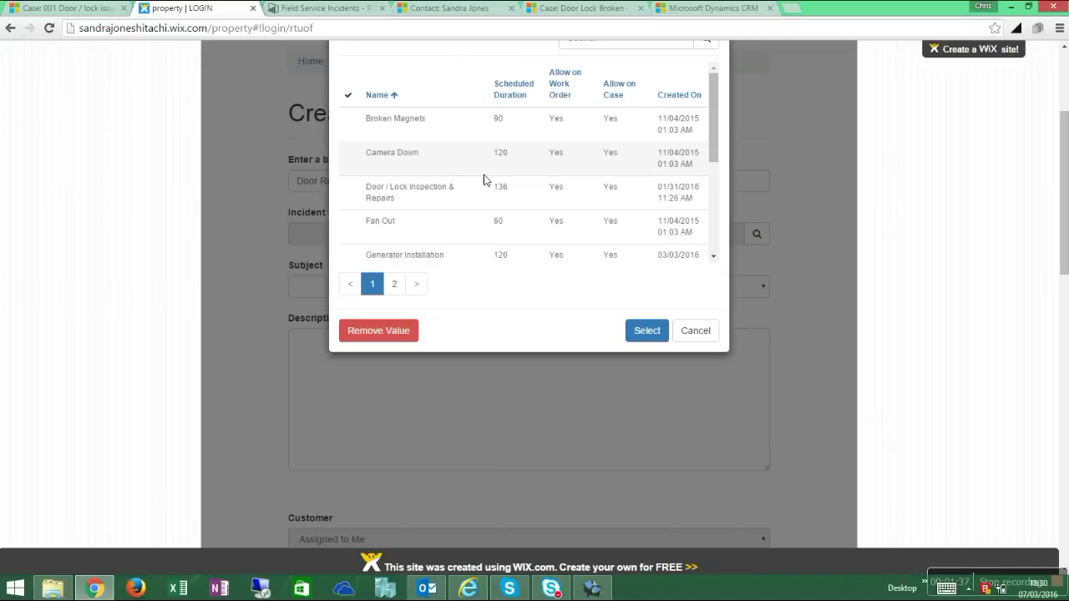
left_click(473, 200)
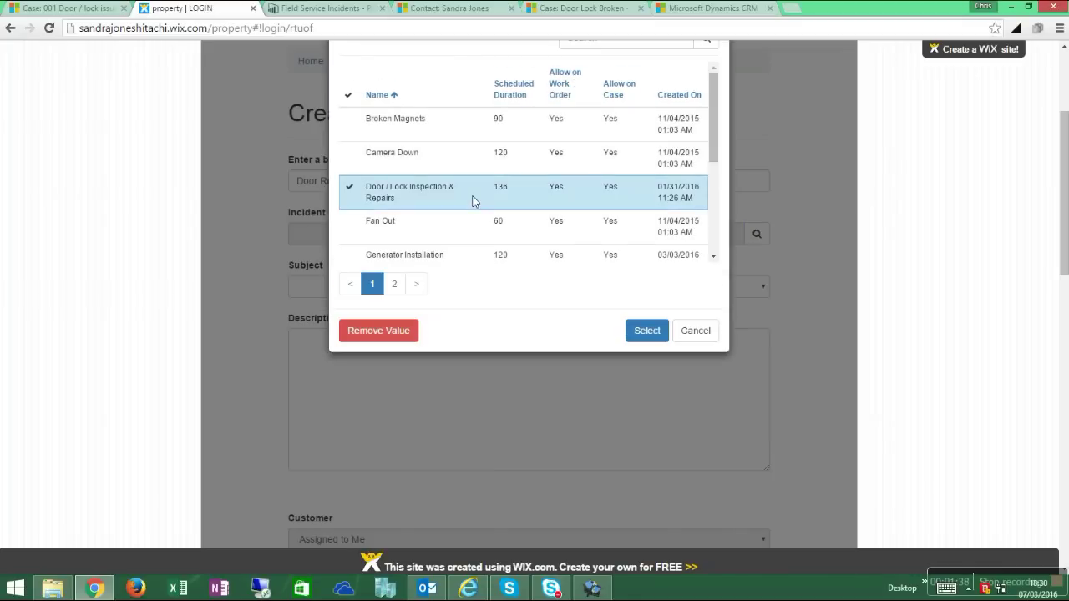
left_click(648, 335)
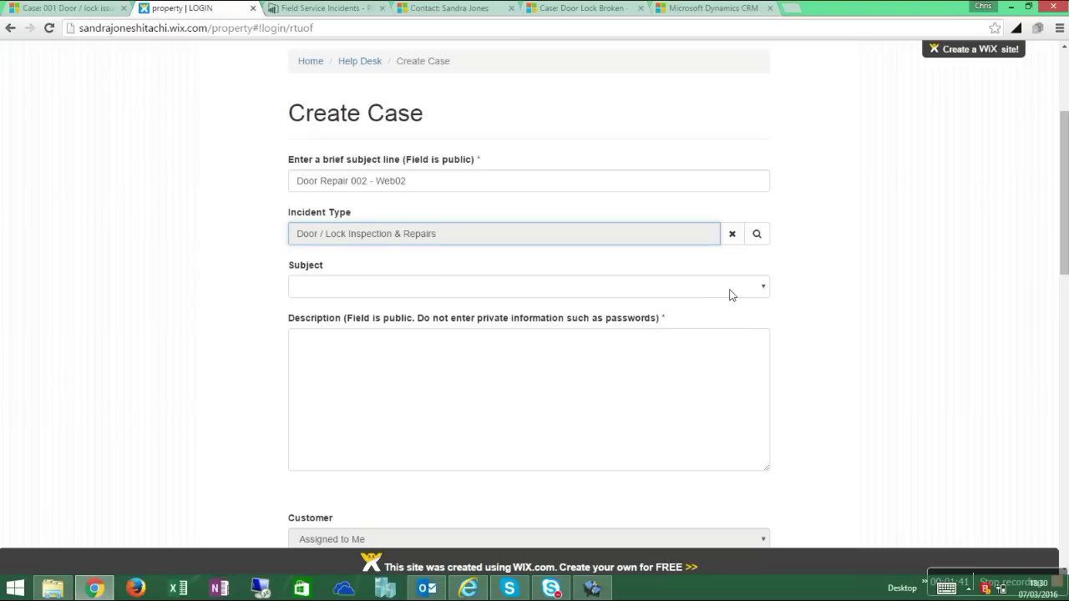
Set the case's subject to Door / Lock Repair and paste the copied "Door Repair 002 - Web02" as its description.
left_click(763, 295)
left_click_drag(764, 342, 748, 493)
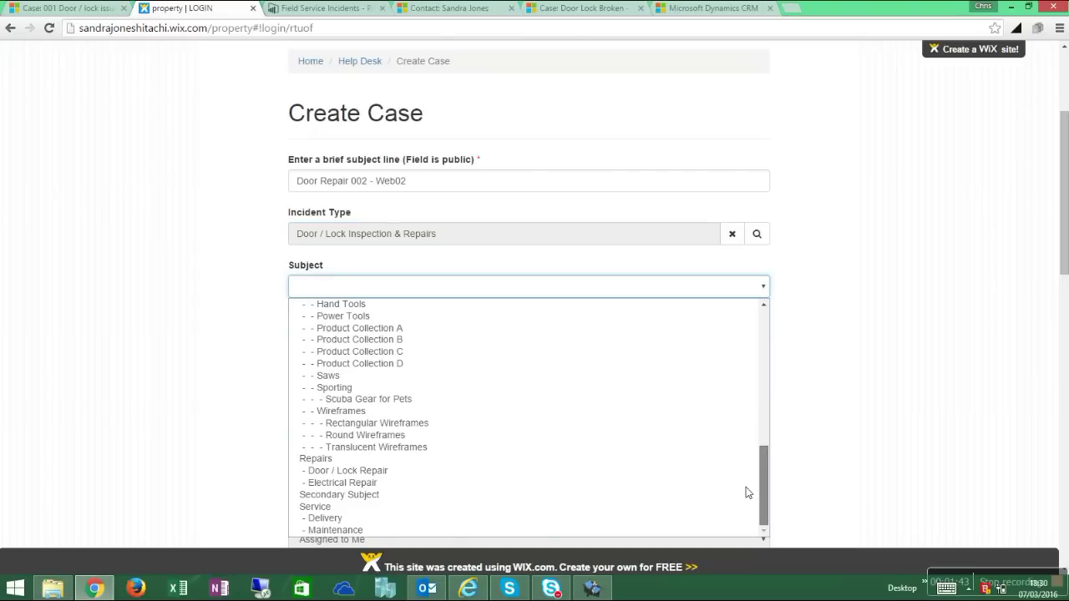
left_click(490, 470)
left_click(477, 389)
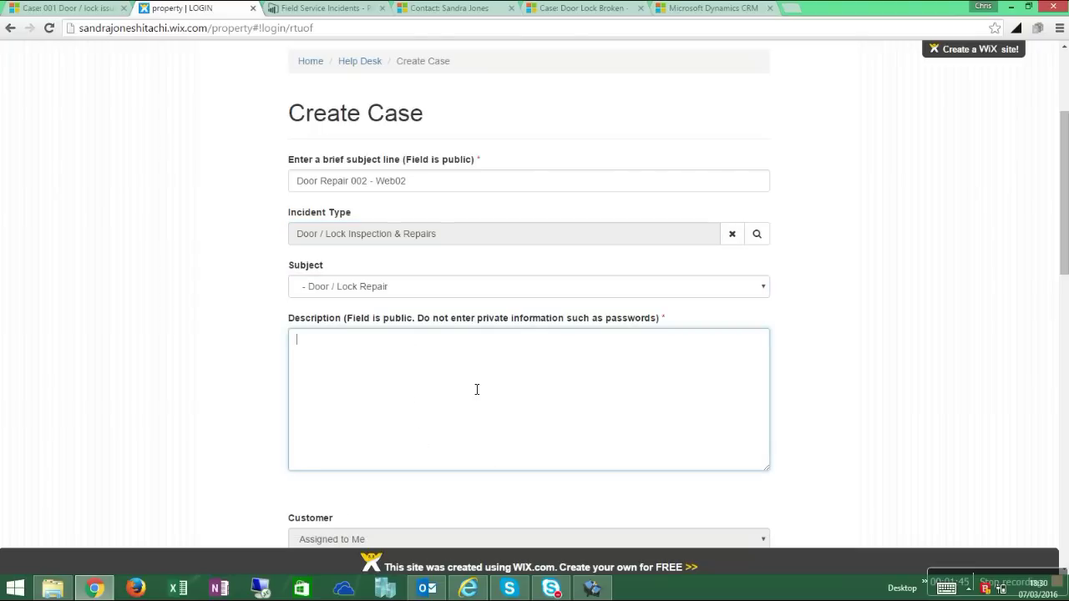
key("ctrl+v")
Attach the DOOR LOCK image from the Desktop folder and create the case.
left_click_drag(1066, 250, 1067, 335)
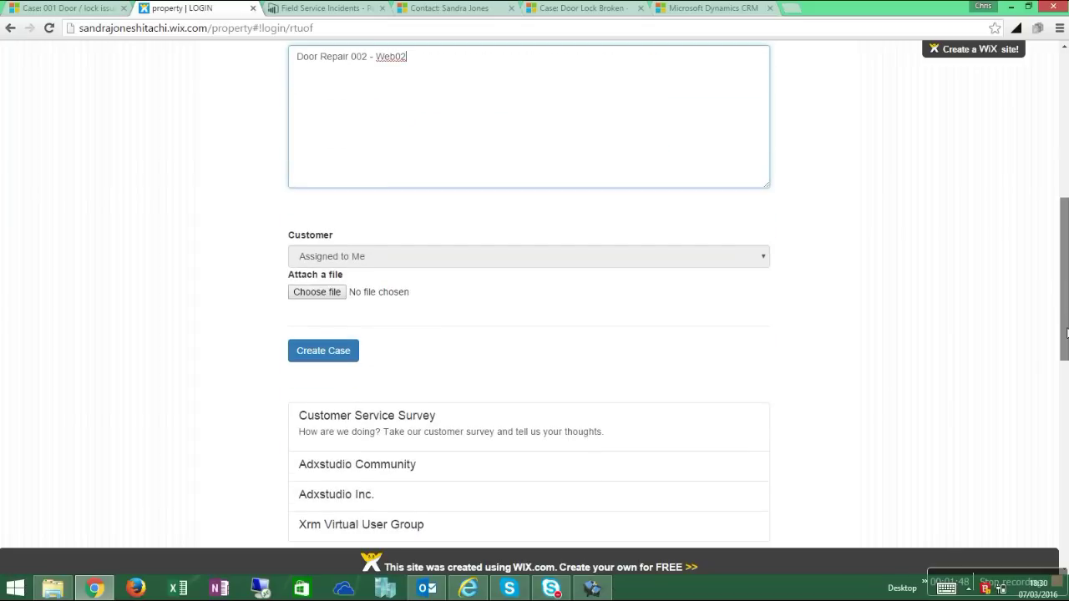
left_click(336, 296)
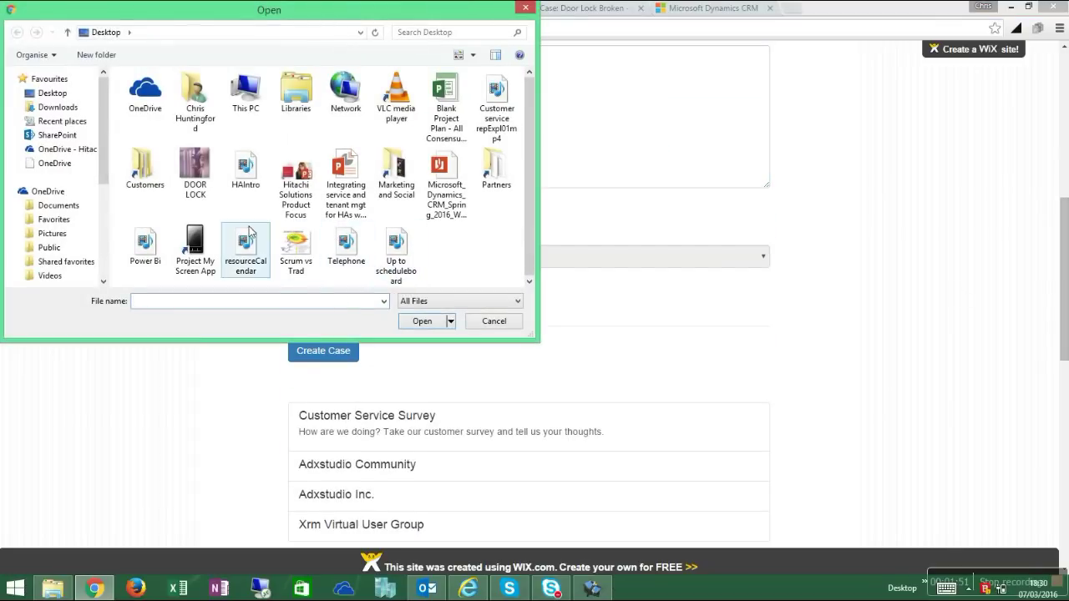
left_click(195, 173)
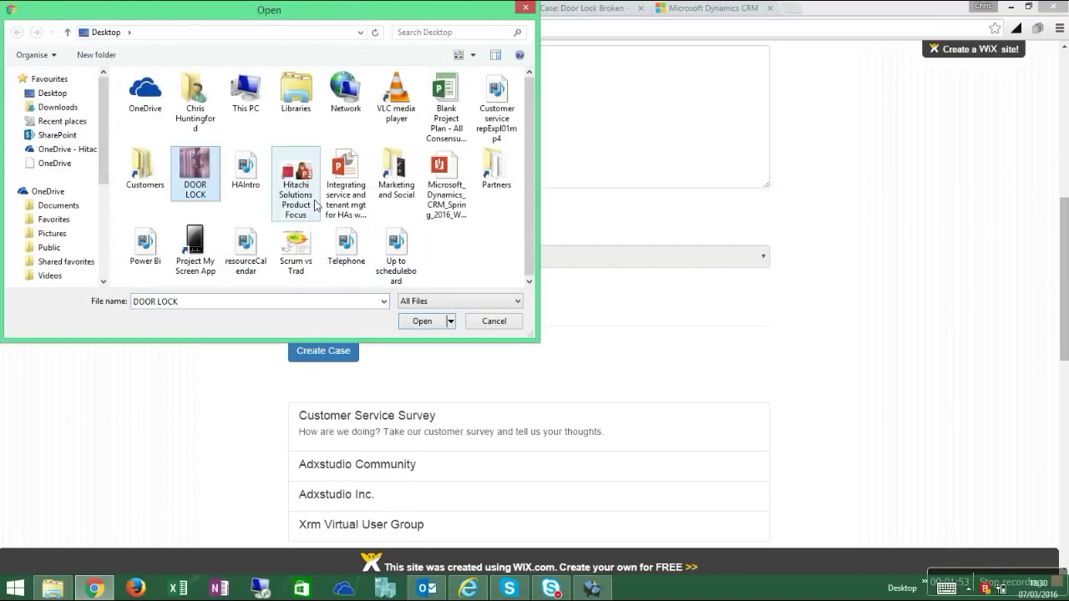
left_click(411, 324)
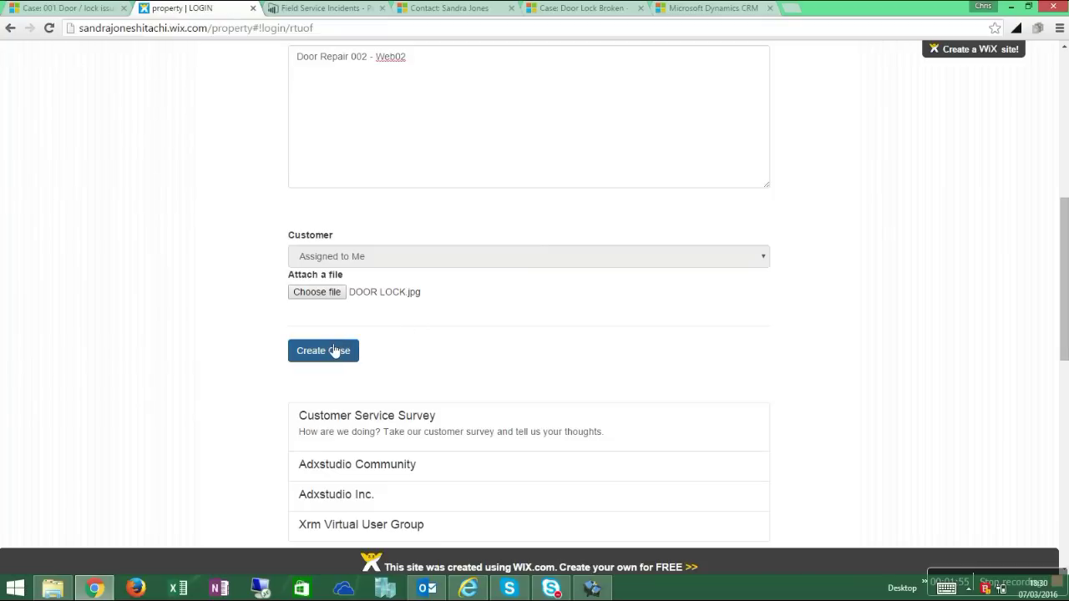
left_click(328, 350)
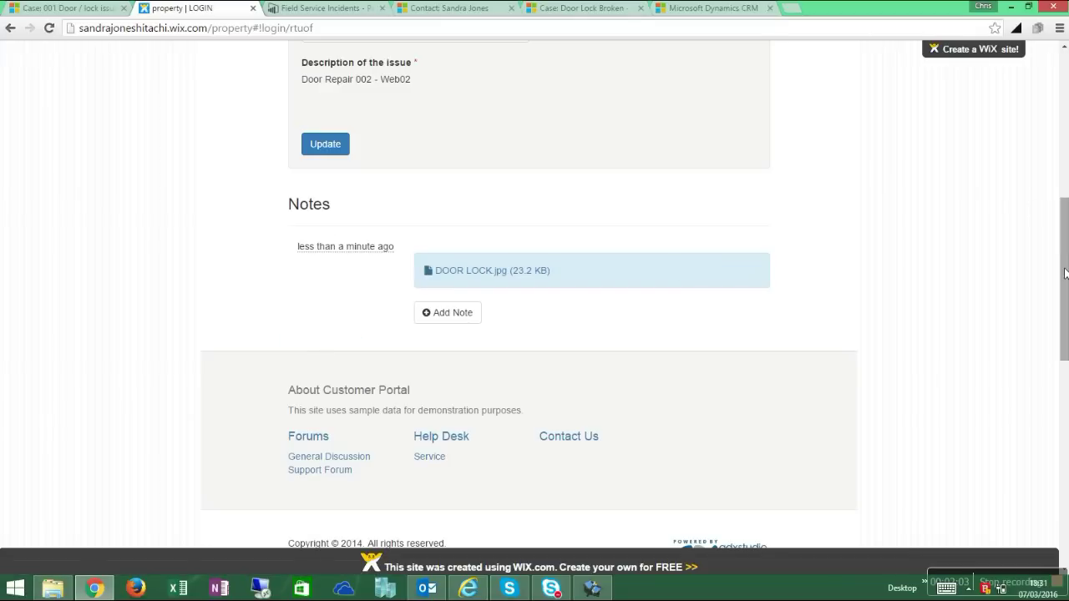
Choose Question as the case type of the newly created case.
left_click_drag(1065, 273, 1065, 216)
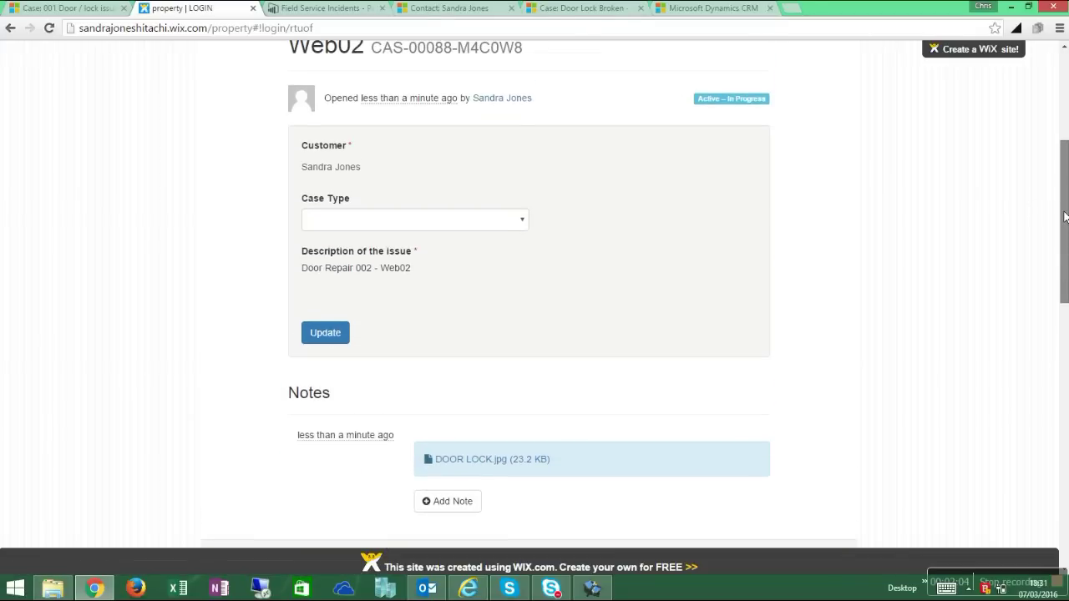
left_click(522, 218)
left_click(455, 249)
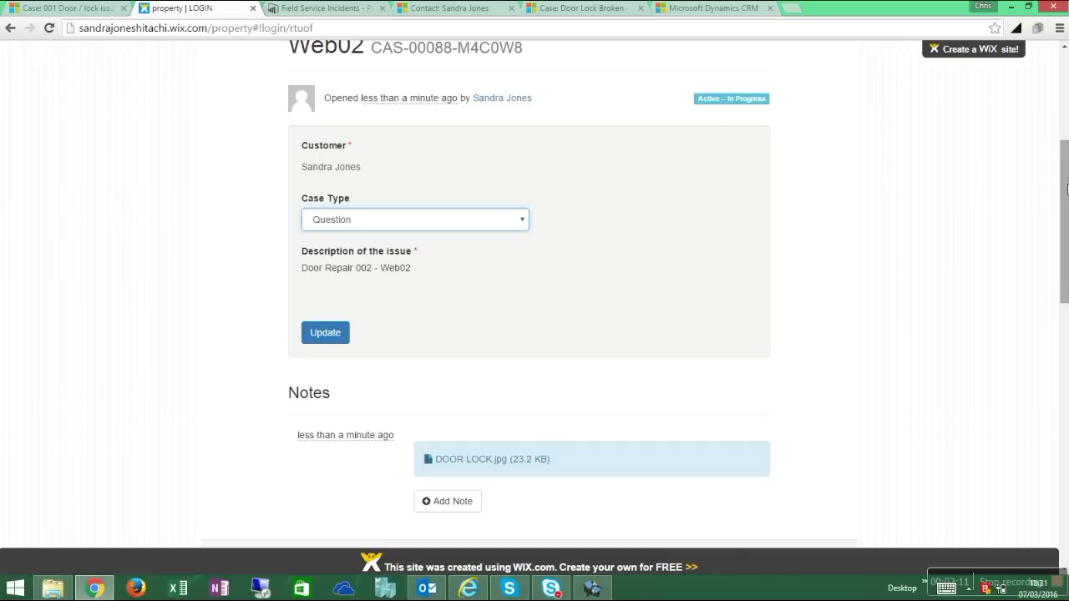
Add the note "Please resolve ASAP!" to the Door Repair 002 - Web02 case.
scroll(1068, 188, "down", 4)
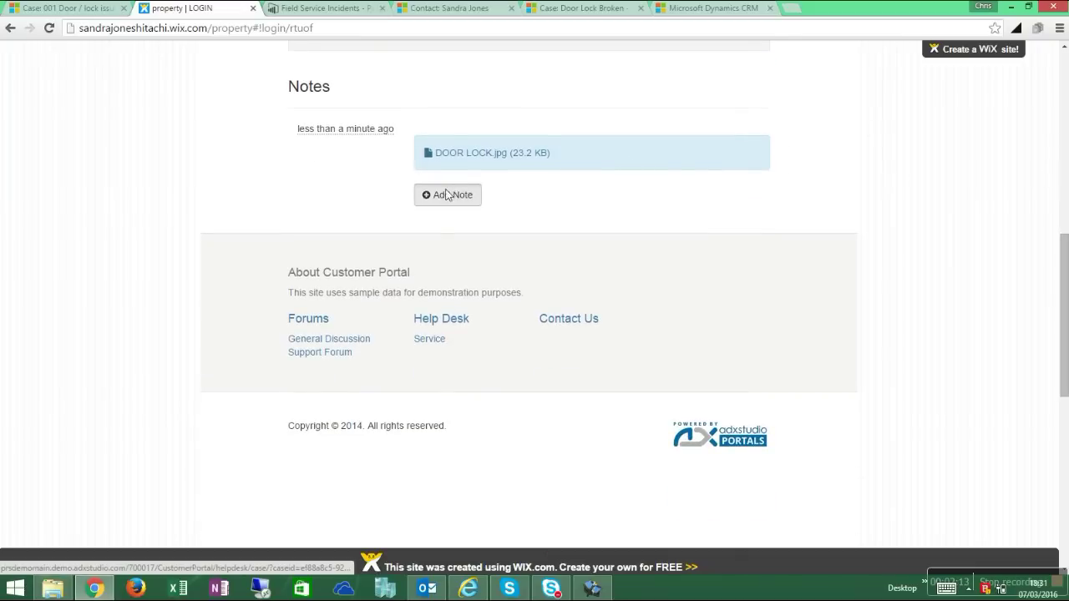
left_click(447, 194)
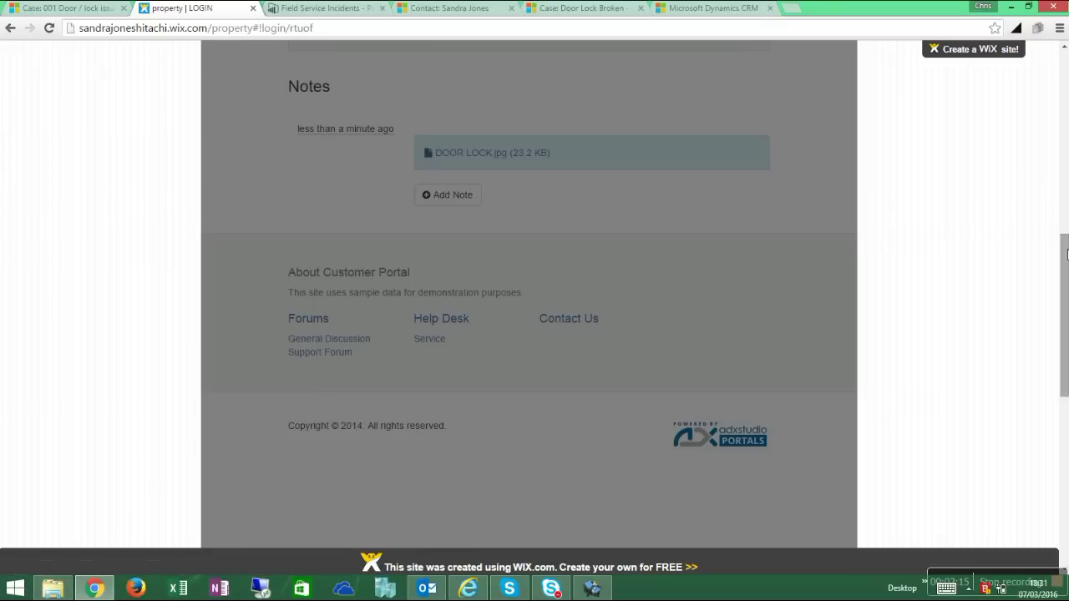
left_click(620, 237)
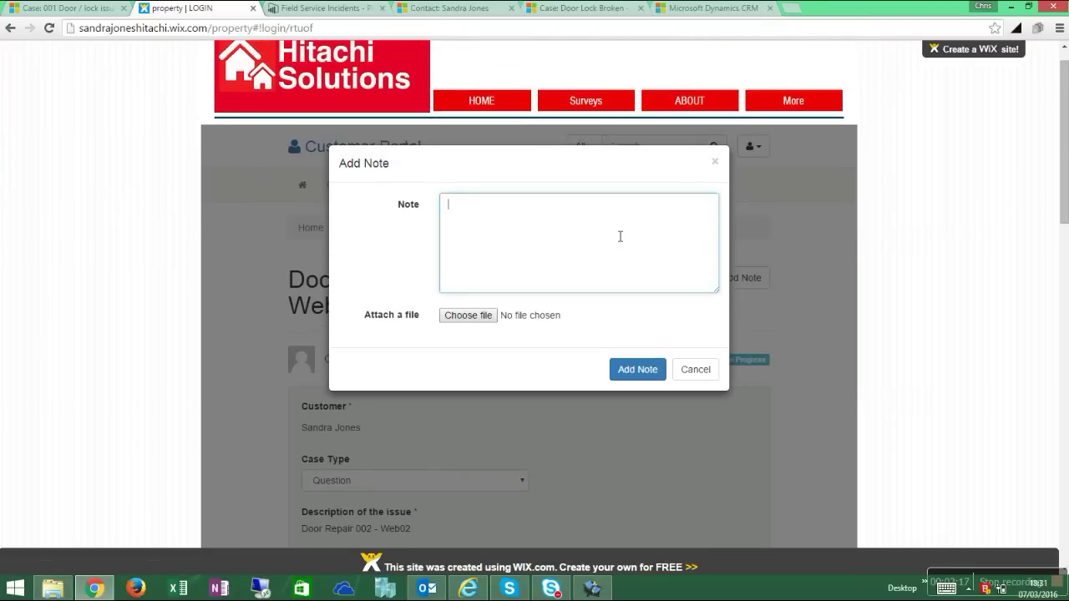
type("Please resolve ASAP!")
left_click(650, 378)
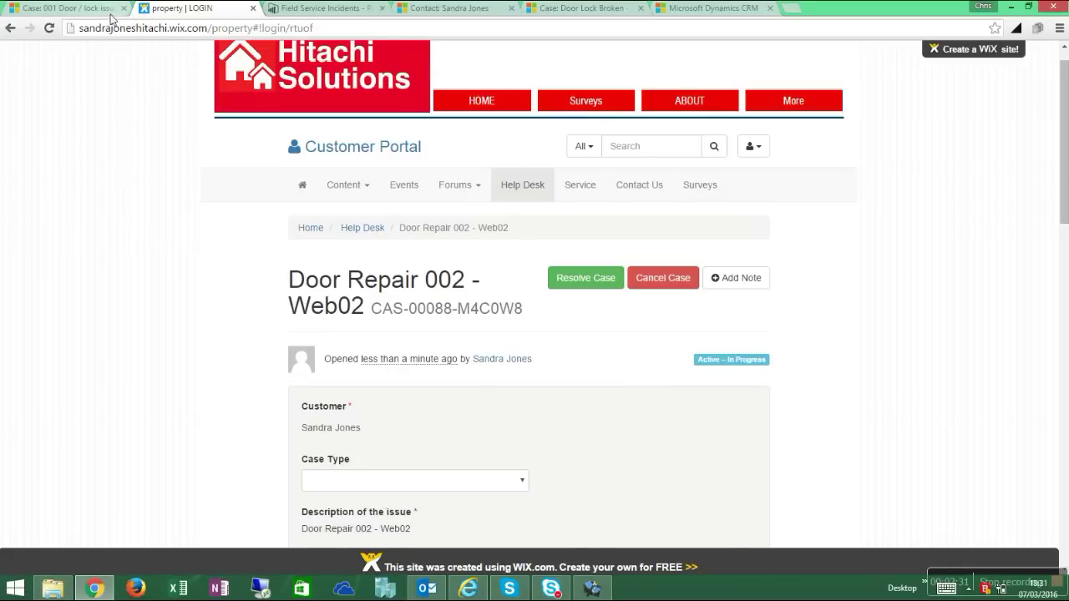
Switch to the tenant's contact record in Dynamics CRM, sort the recent cases by descending case number and check their status and creation dates.
left_click(428, 11)
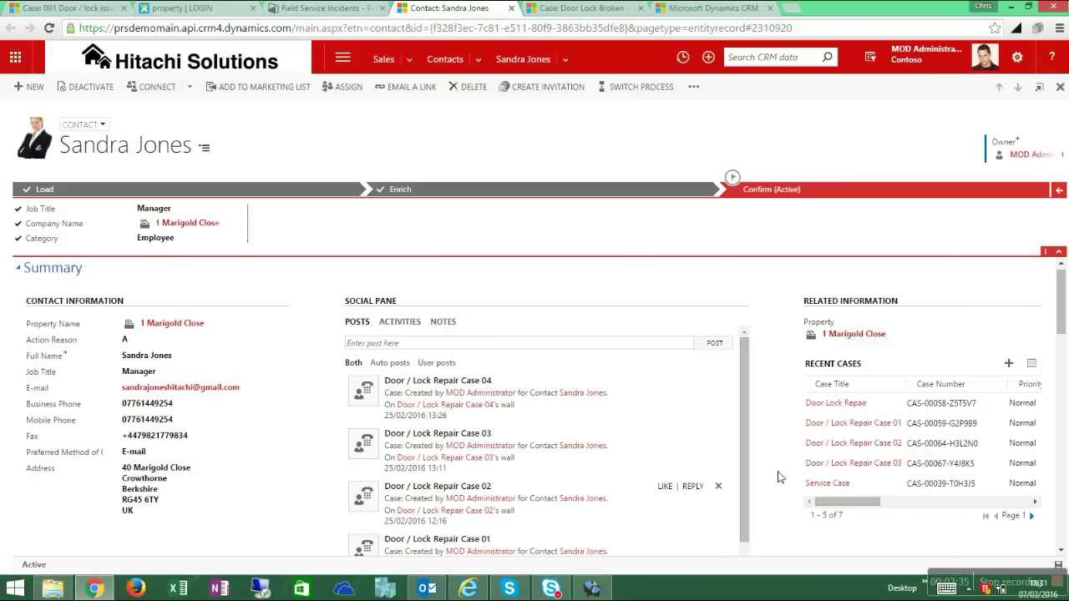
left_click(954, 388)
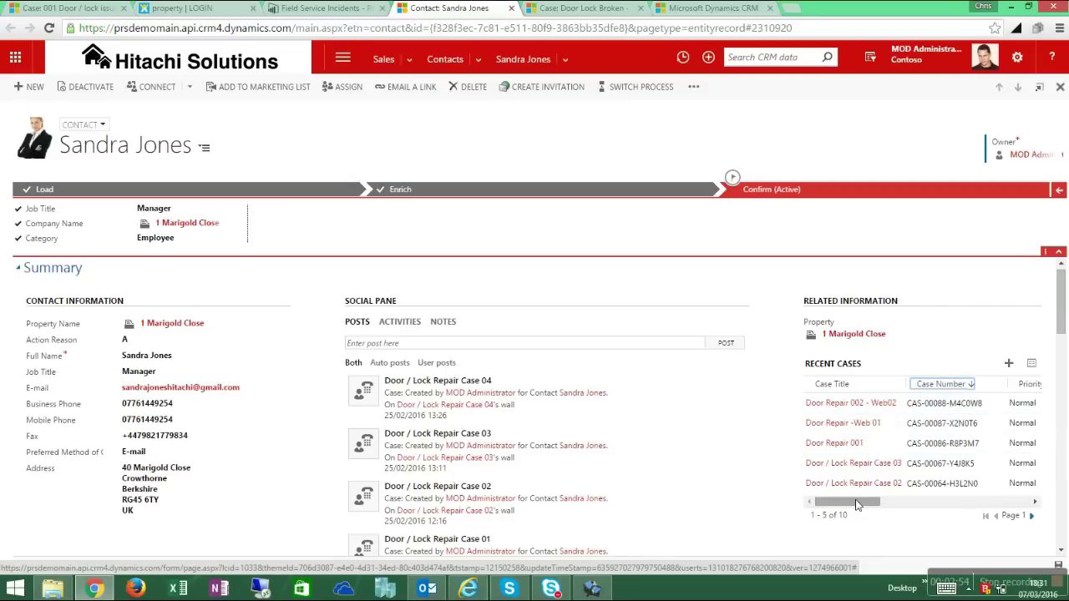
left_click_drag(858, 503, 1006, 504)
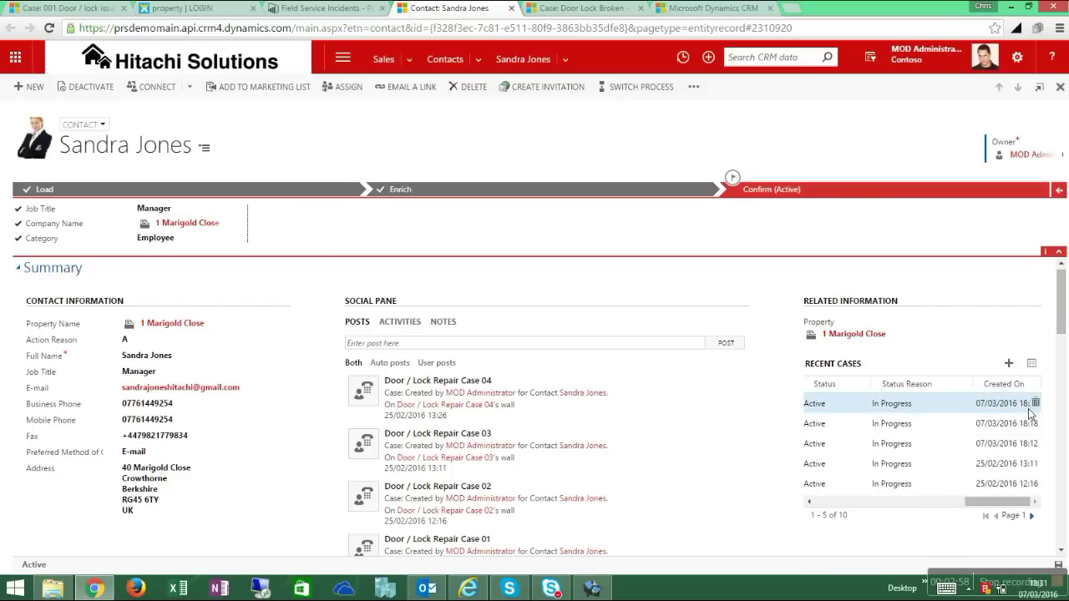
left_click_drag(1007, 503, 825, 506)
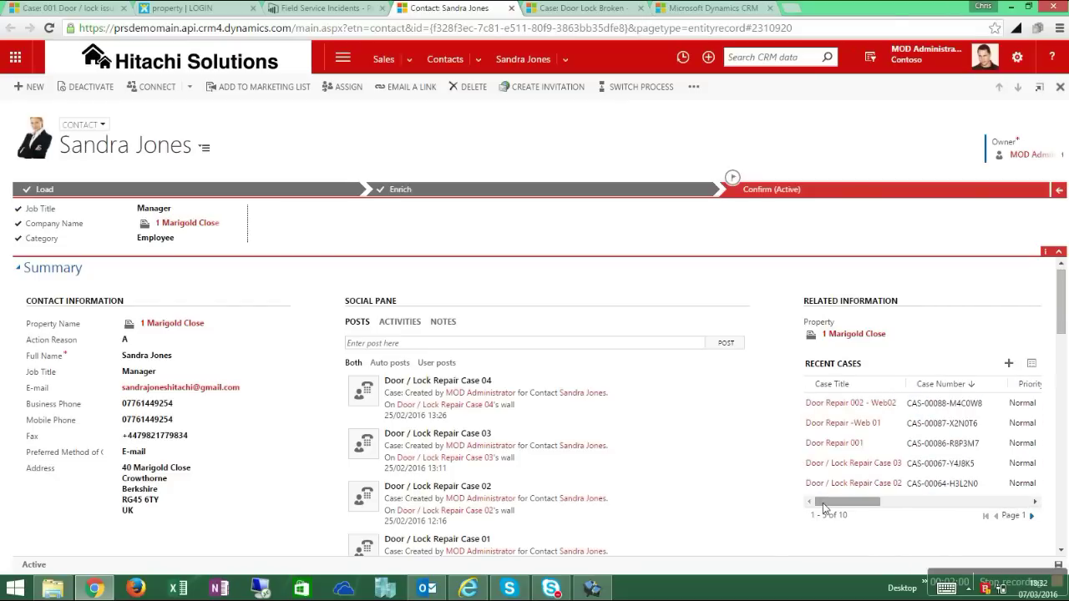
Open the Door Repair 002 - Web02 case, view its notes and inspect the attached DOOR LOCK.jpg image, closing it when done.
left_click(847, 406)
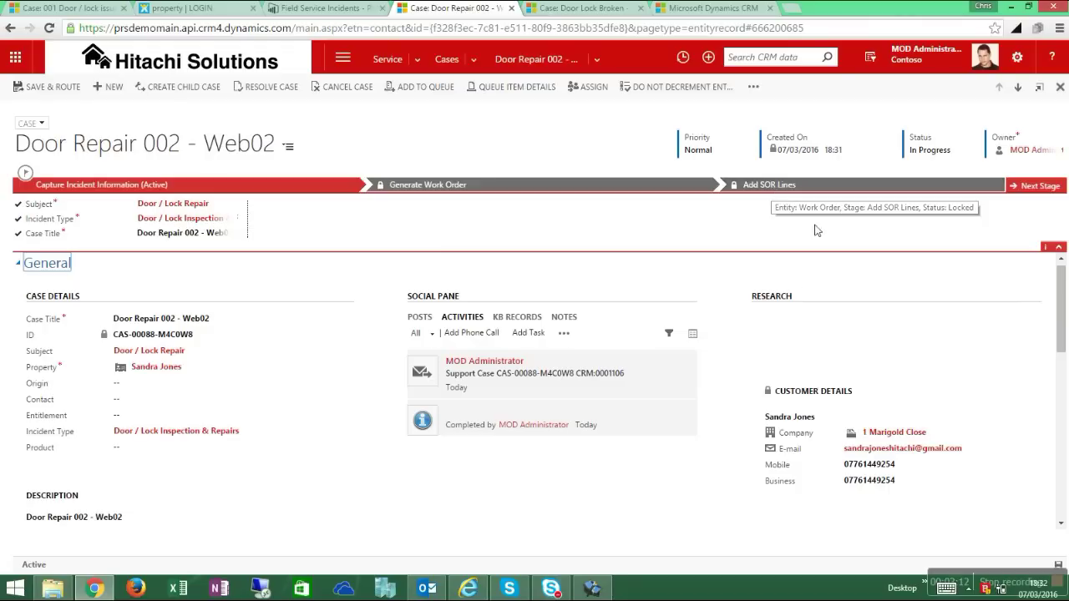
left_click(564, 319)
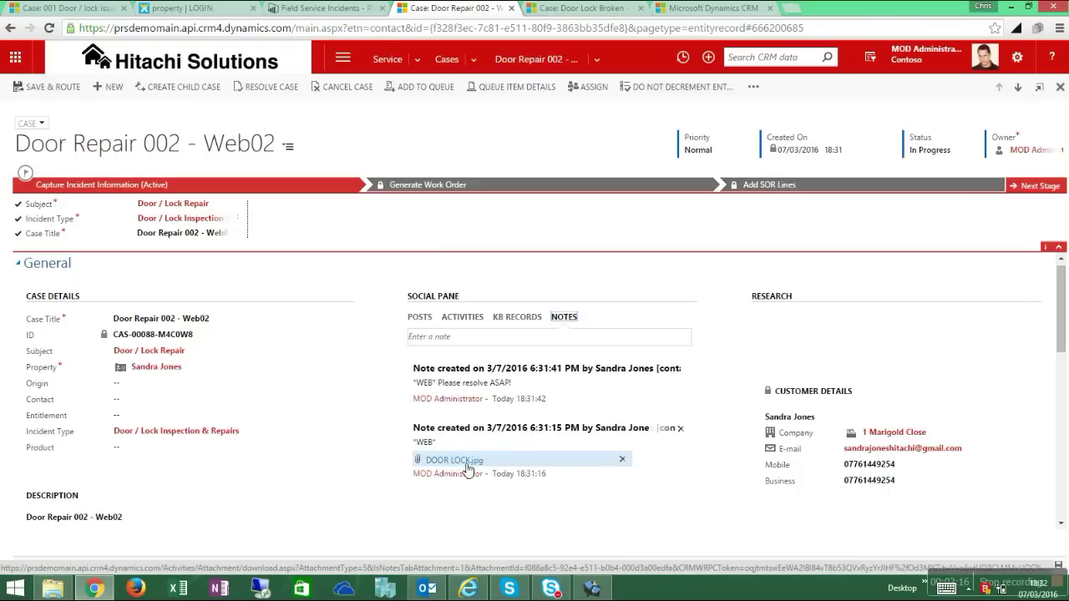
left_click(434, 460)
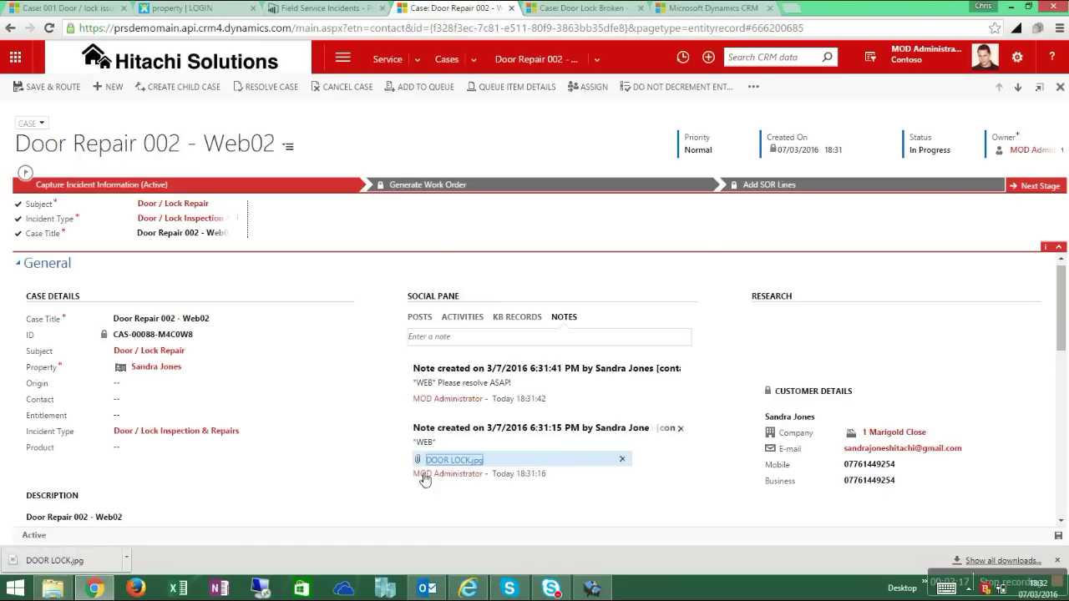
left_click(100, 563)
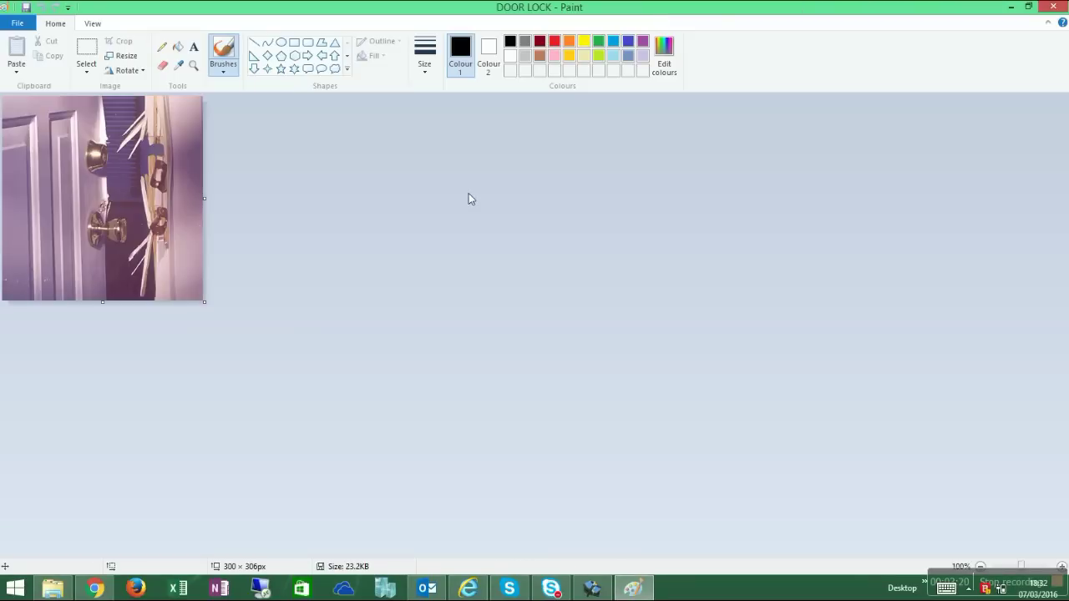
left_click(1054, 6)
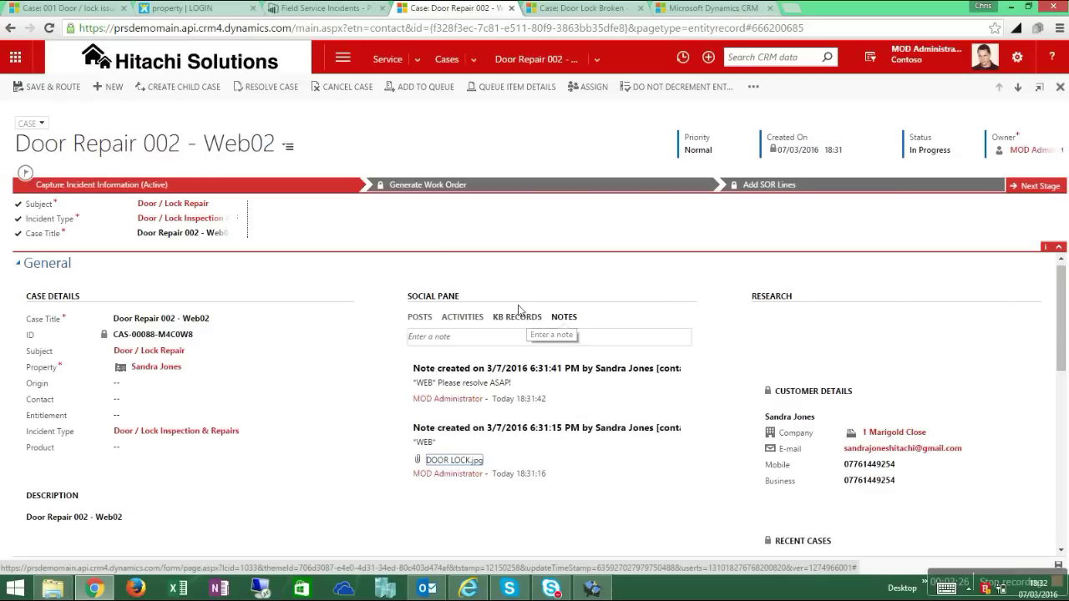
Go to the Dashboards of the Service area.
left_click(338, 60)
left_click(180, 120)
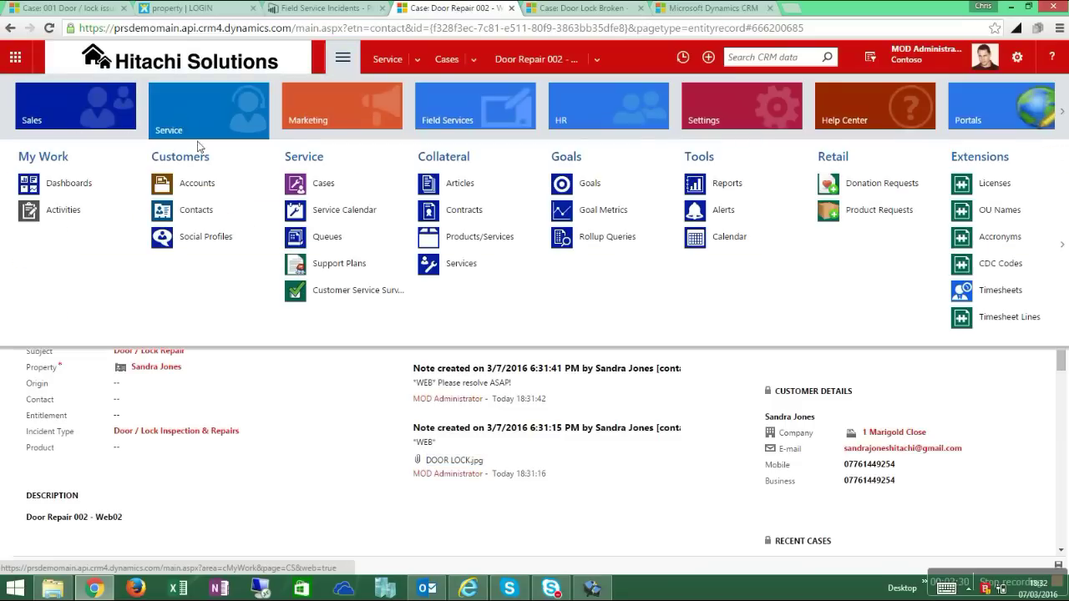
left_click(99, 183)
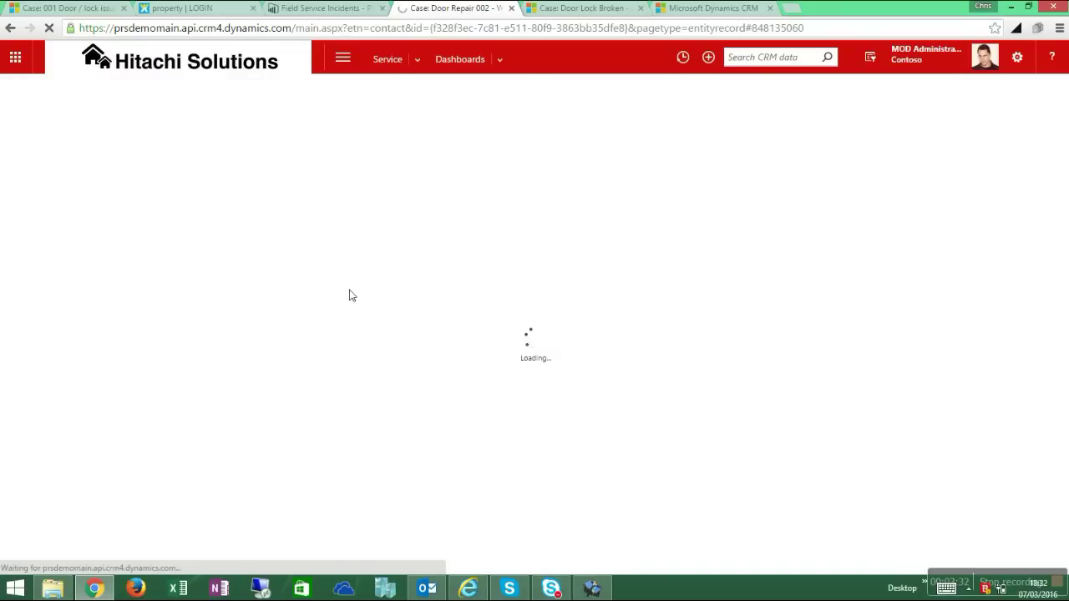